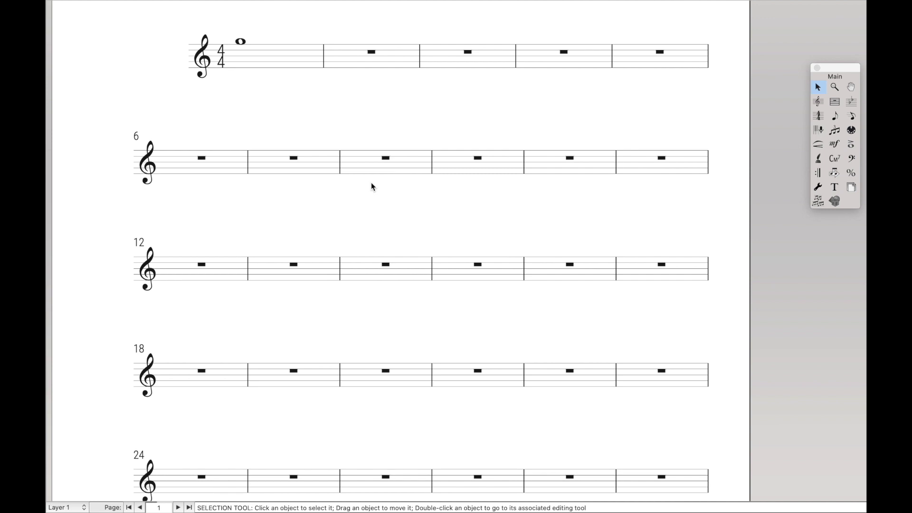
Transpose measure 1's whole note chromatically up a Perfect Fifth via Utilities > Transpose…, then deselect it.
scroll(371, 186, "up", 5)
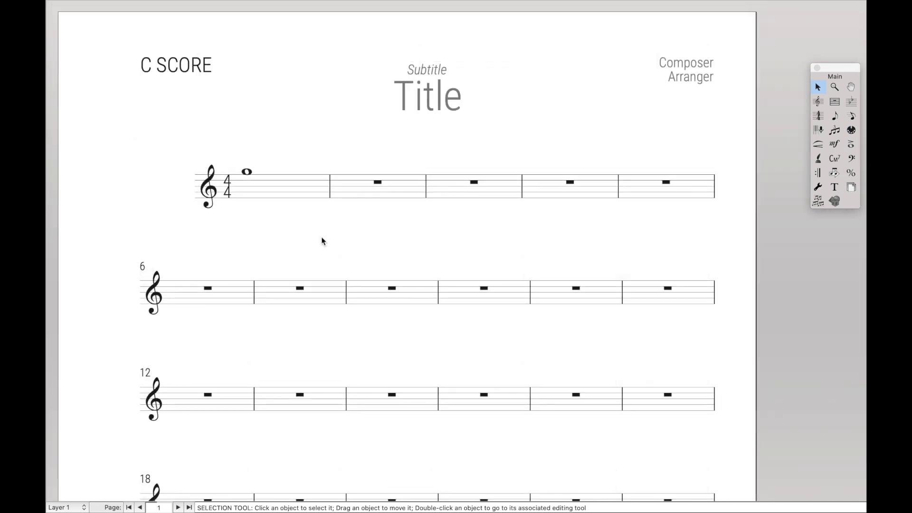
right_click(294, 194)
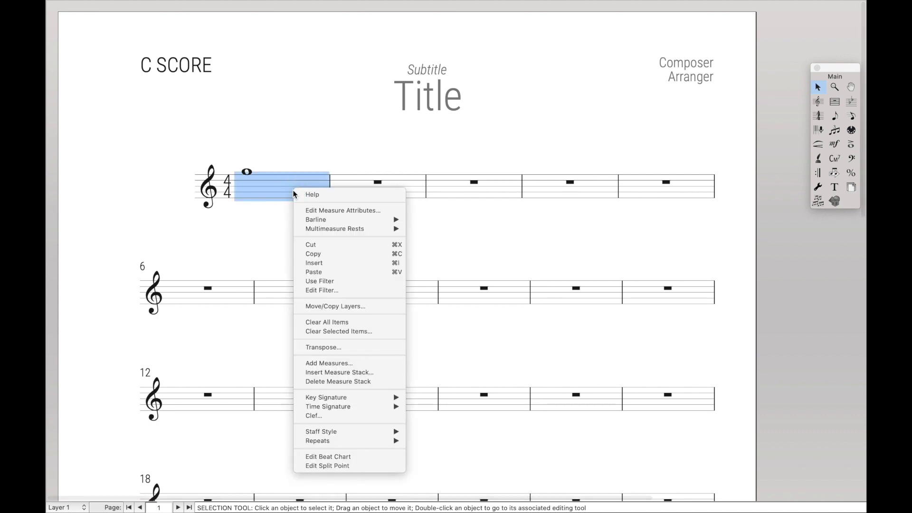
left_click(320, 351)
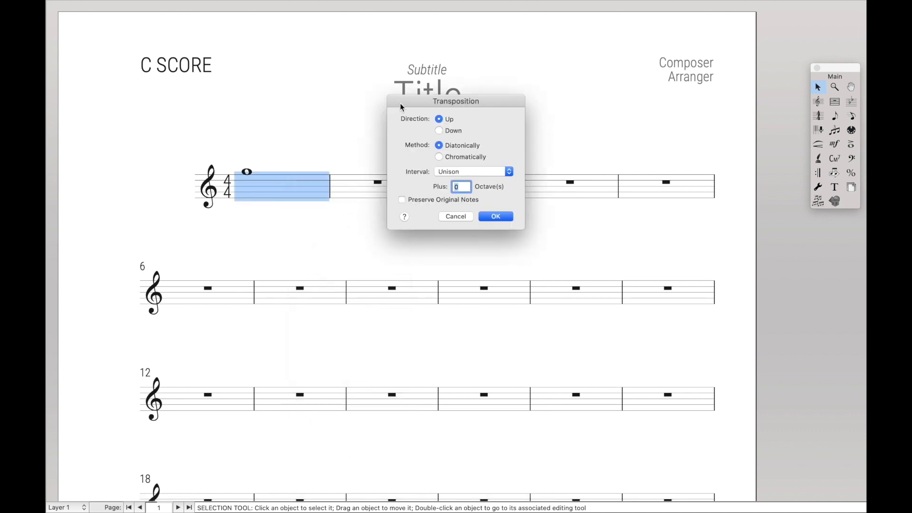
left_click(459, 220)
mouse_move(325, 4)
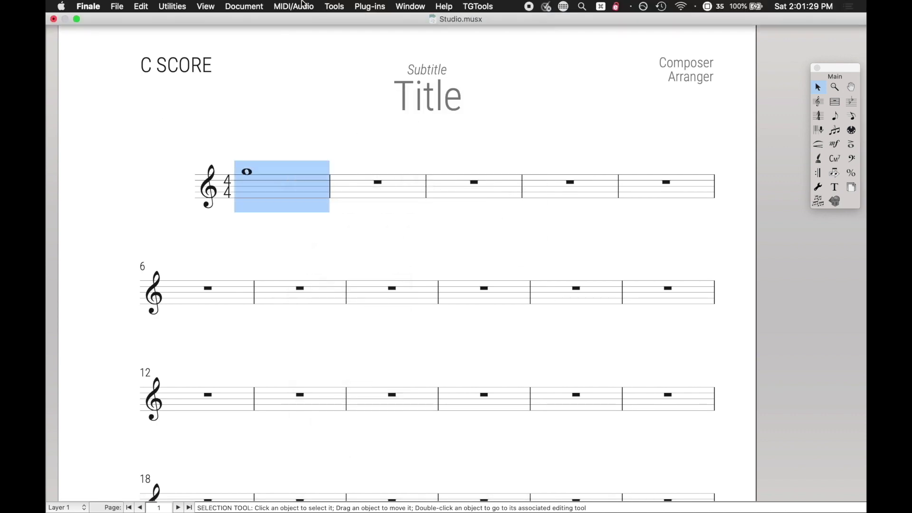
left_click(166, 5)
left_click(183, 20)
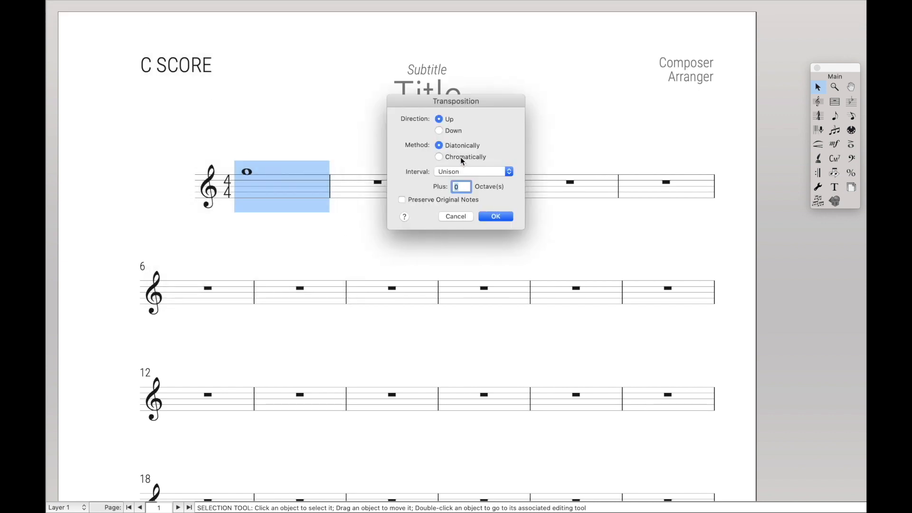
left_click(463, 171)
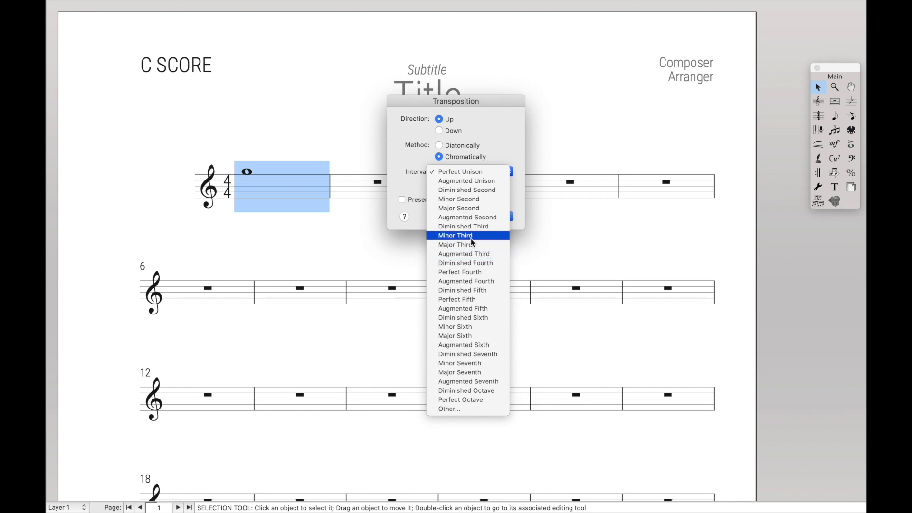
left_click(468, 302)
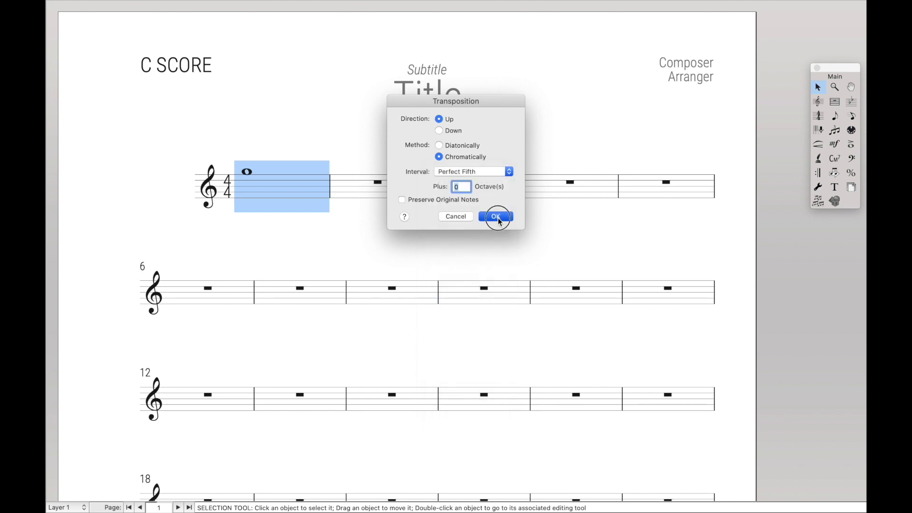
left_click(496, 216)
left_click(481, 236)
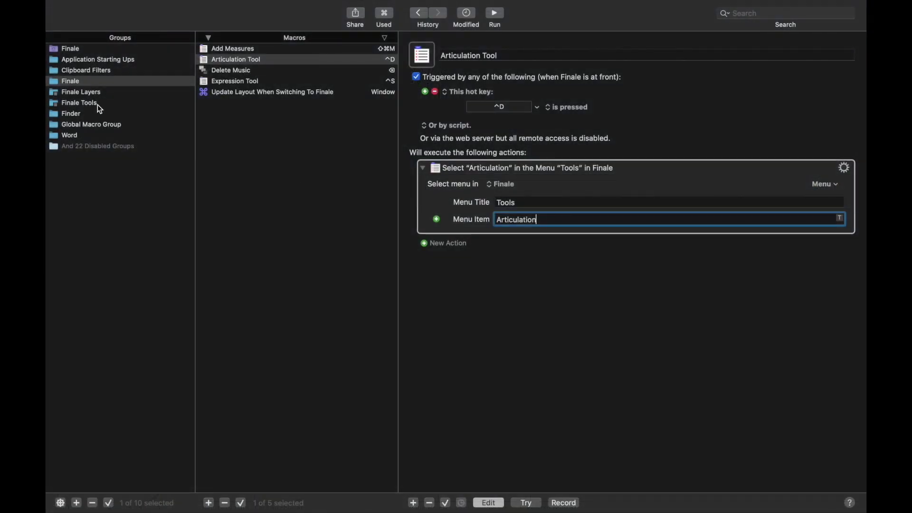
Create a macro group named Finale Intervals, available only in Finale.
left_click(97, 108)
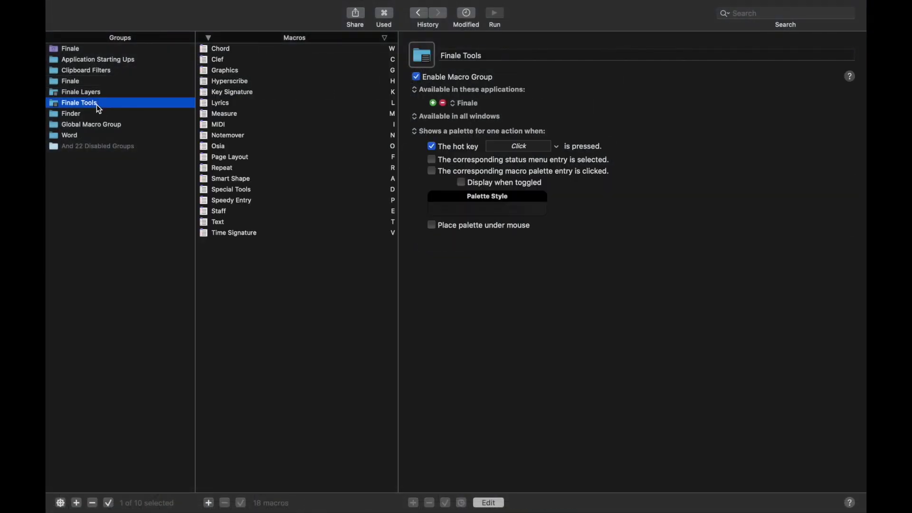
left_click(77, 503)
type("Finale Intervals")
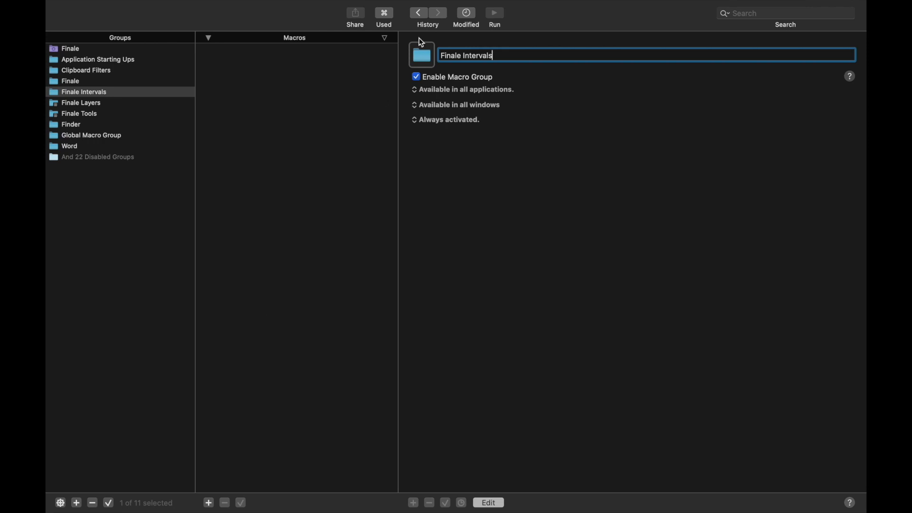
left_click(452, 91)
left_click(452, 100)
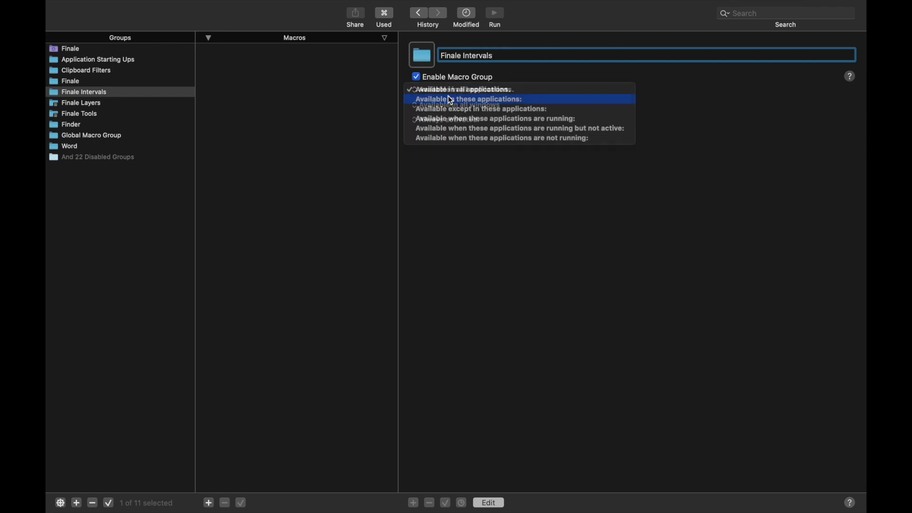
left_click(434, 100)
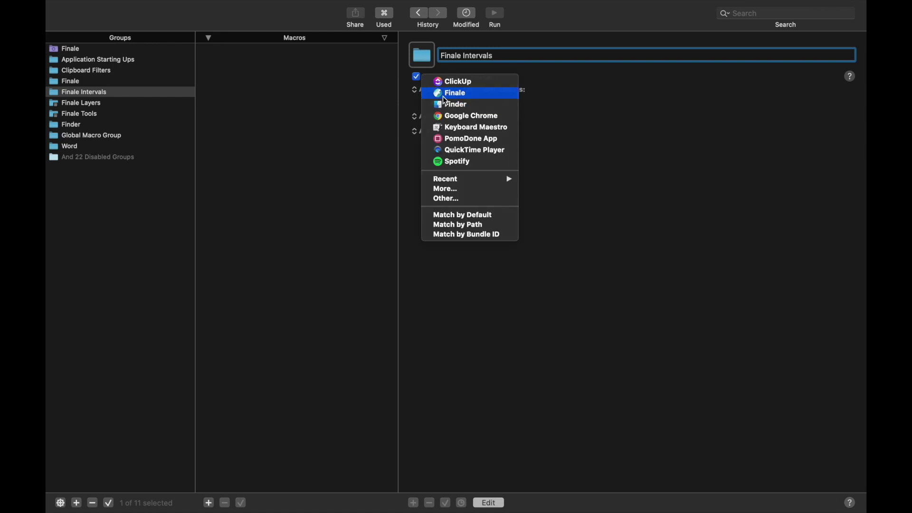
left_click(444, 97)
Make the group show a palette for one action on hot key ^W, and add a new macro.
left_click(437, 132)
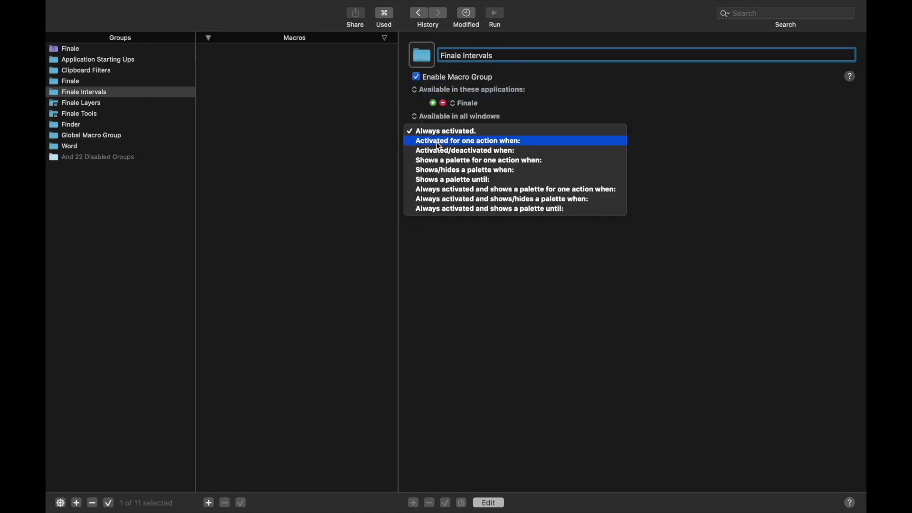
left_click(441, 160)
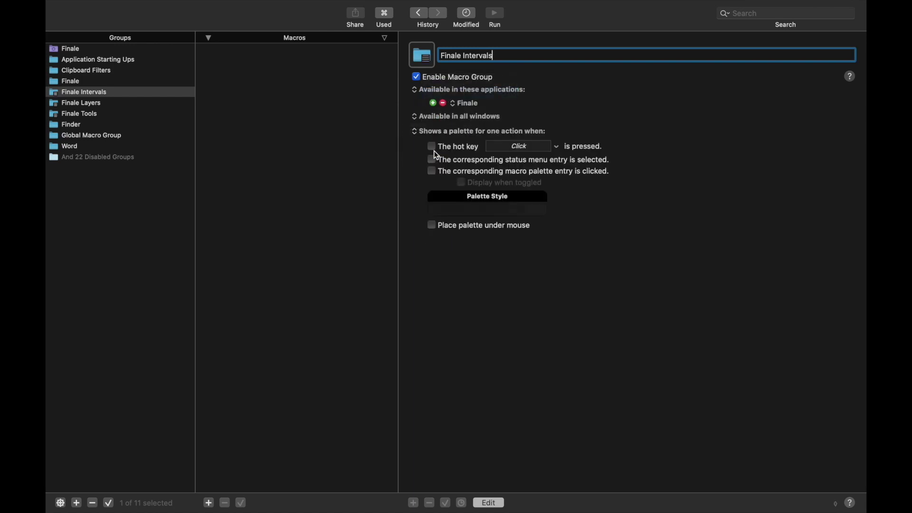
left_click(504, 149)
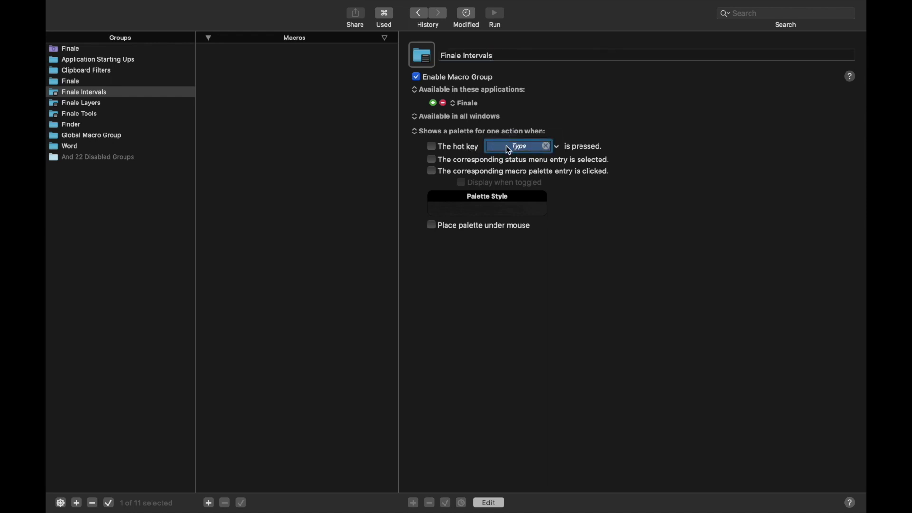
key("ctrl+w")
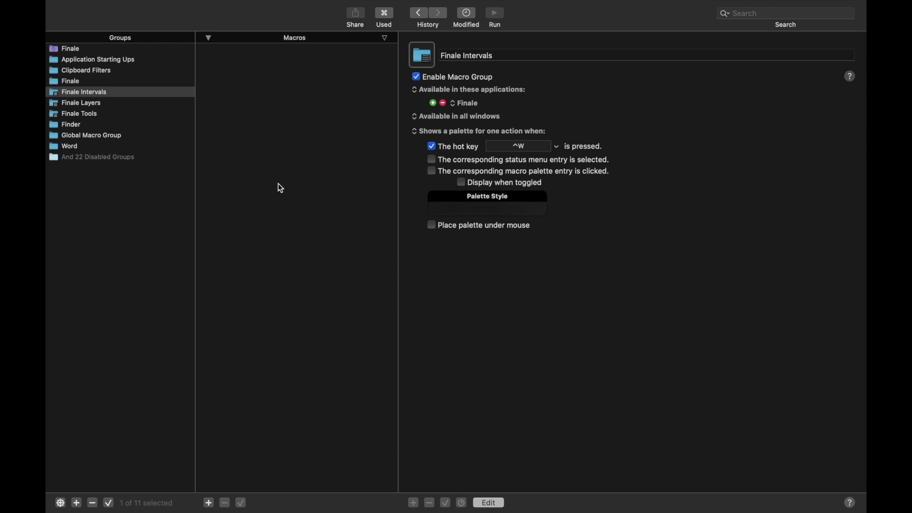
left_click(208, 503)
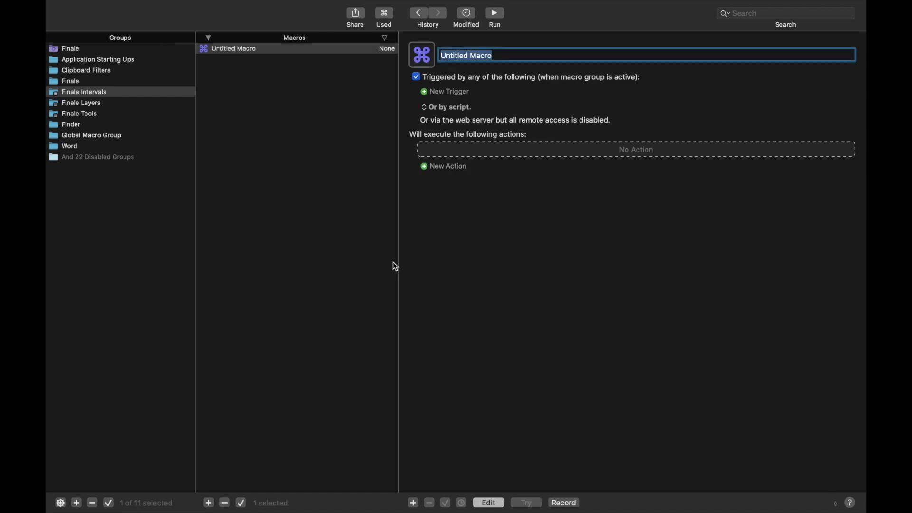
Name the new macro Transposition and give it a Hot Key Trigger of C.
type("Transposition")
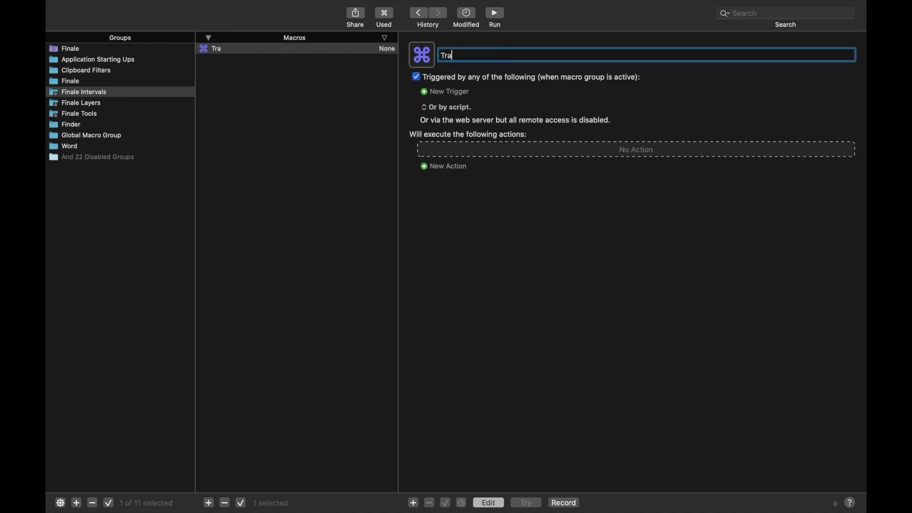
left_click(456, 91)
left_click(456, 92)
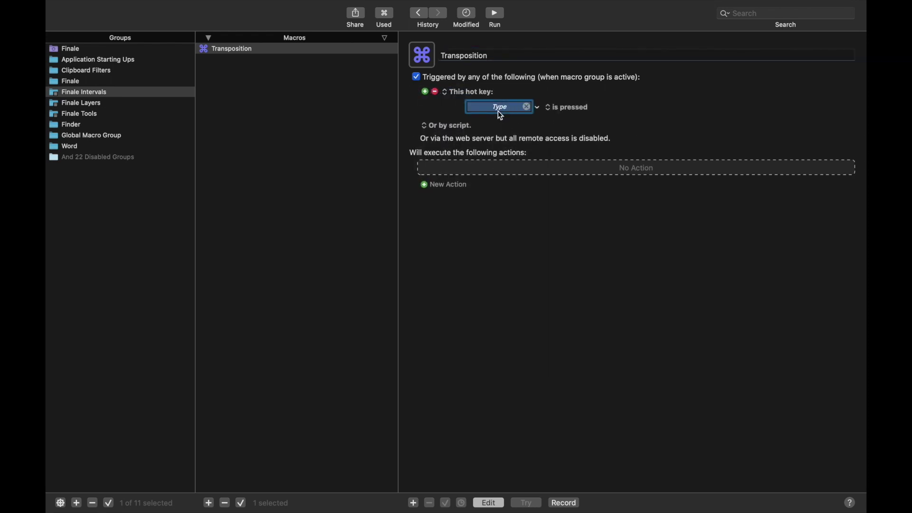
key("c")
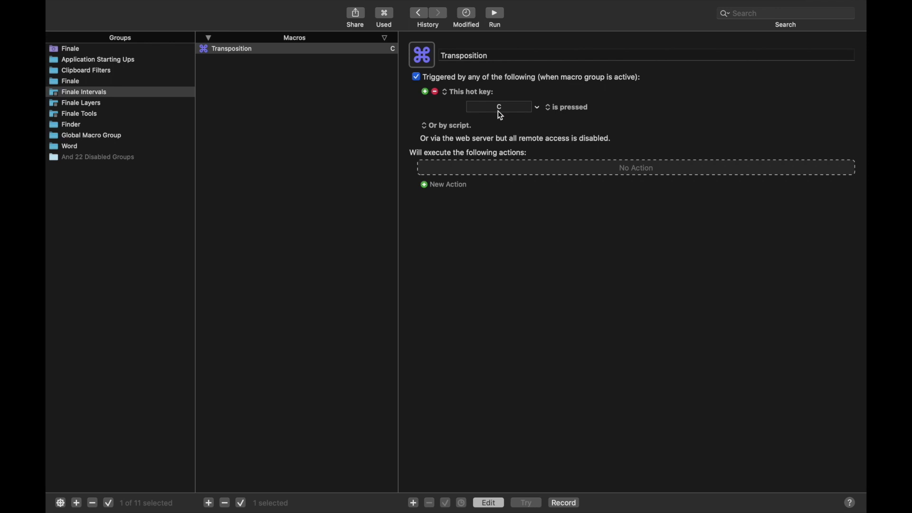
Add a Select or Show a Menu Item action targeting Finale > Utilities > Transpose….
left_click(465, 184)
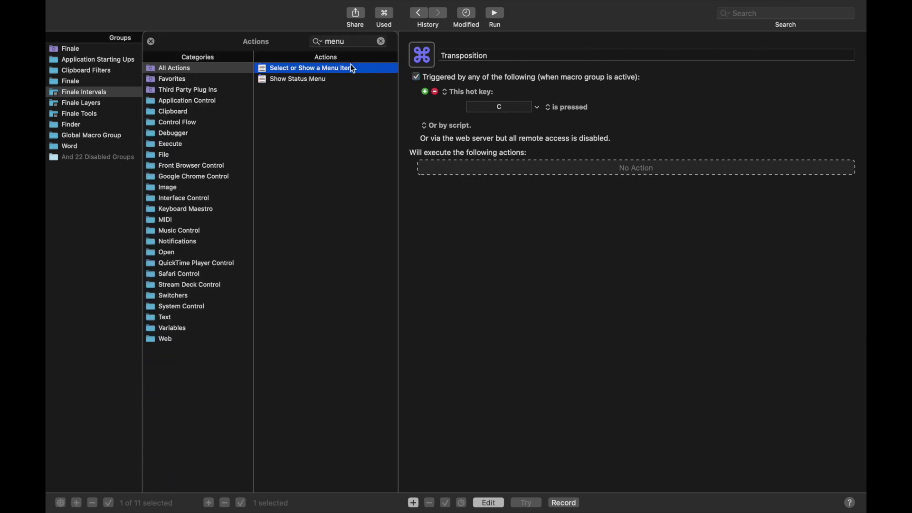
double_click(351, 64)
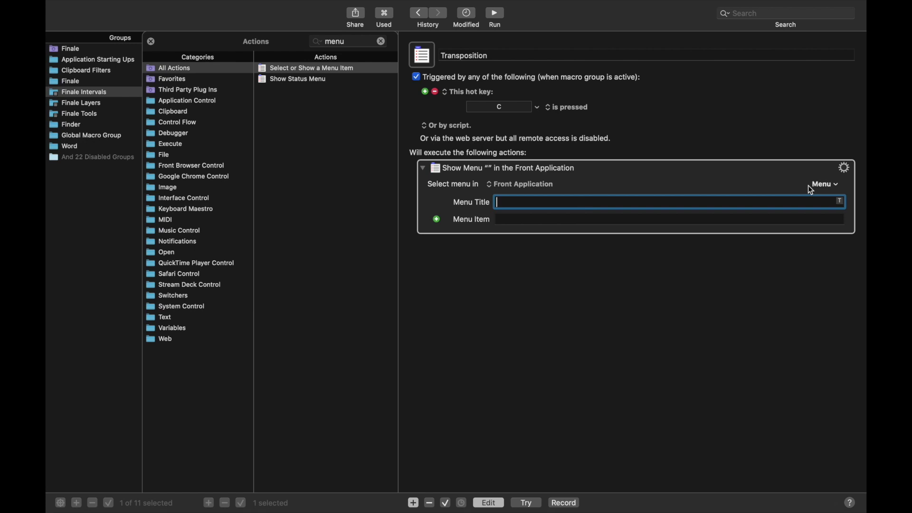
left_click(819, 183)
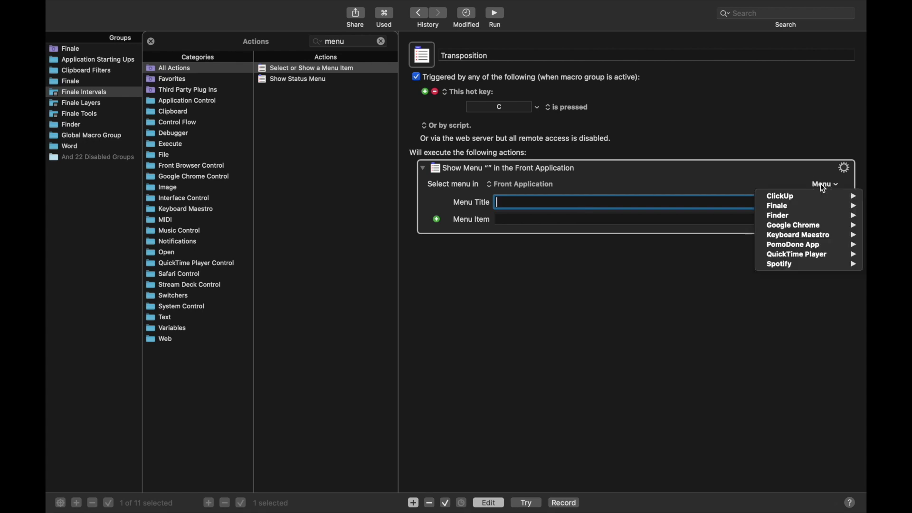
mouse_move(799, 205)
mouse_move(716, 245)
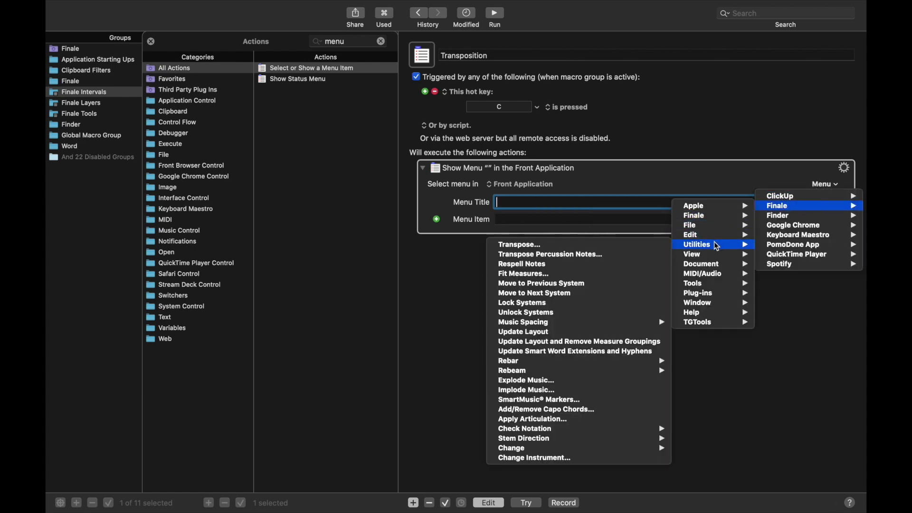
left_click(658, 245)
left_click(152, 42)
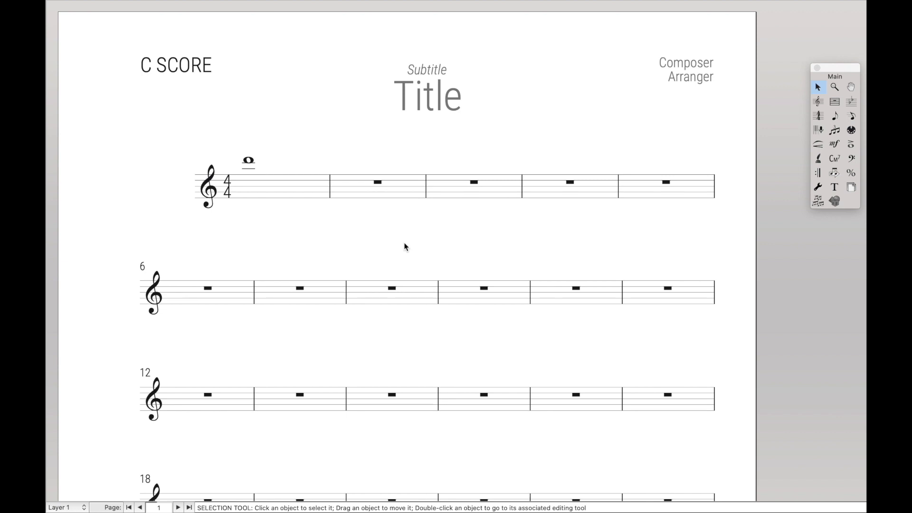
left_click(299, 198)
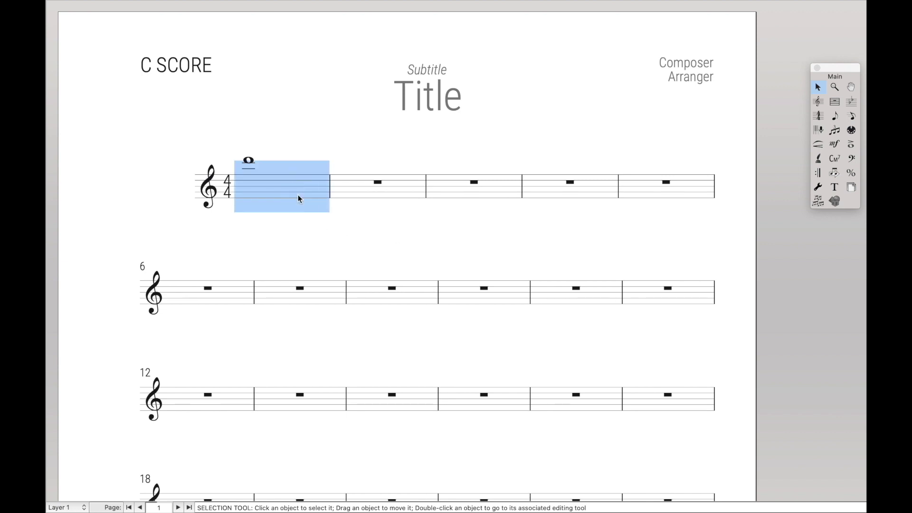
key("ctrl+alt+t")
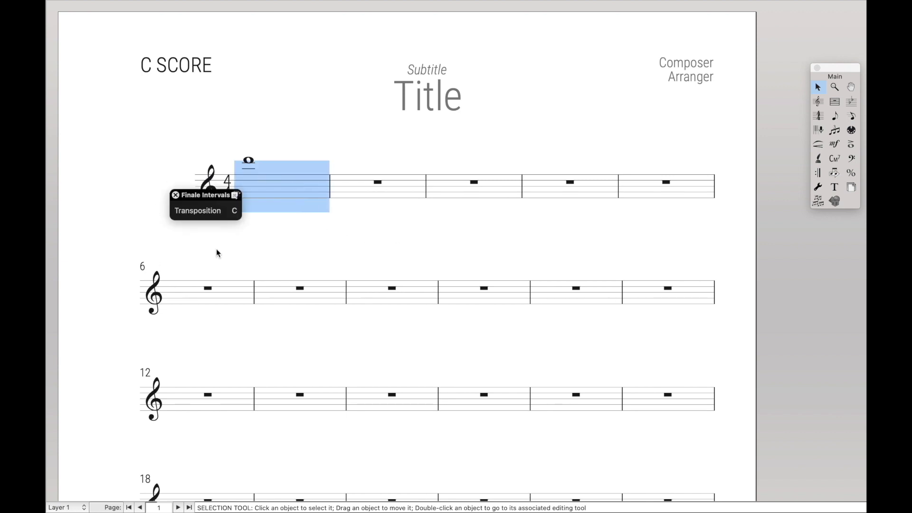
key("c")
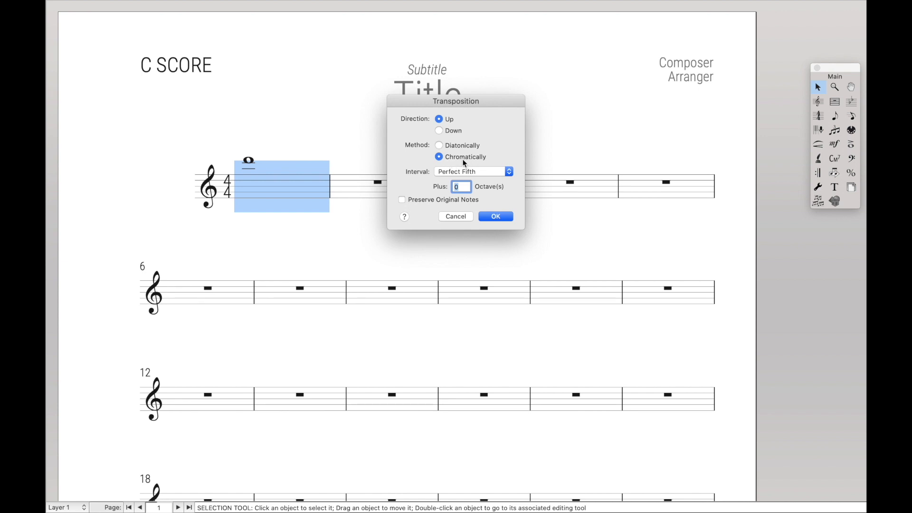
left_click(457, 217)
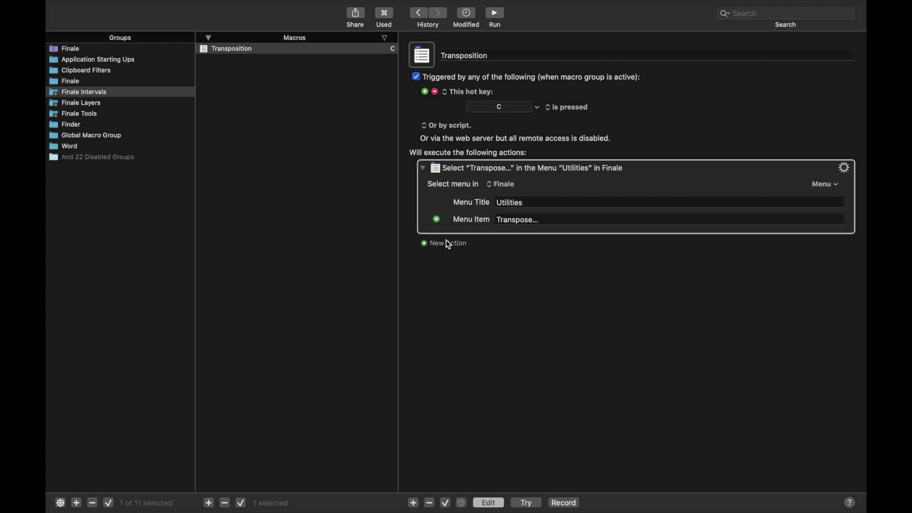
Add a Press a Button action for the button named Chromatically after the Transpose… step.
left_click(446, 240)
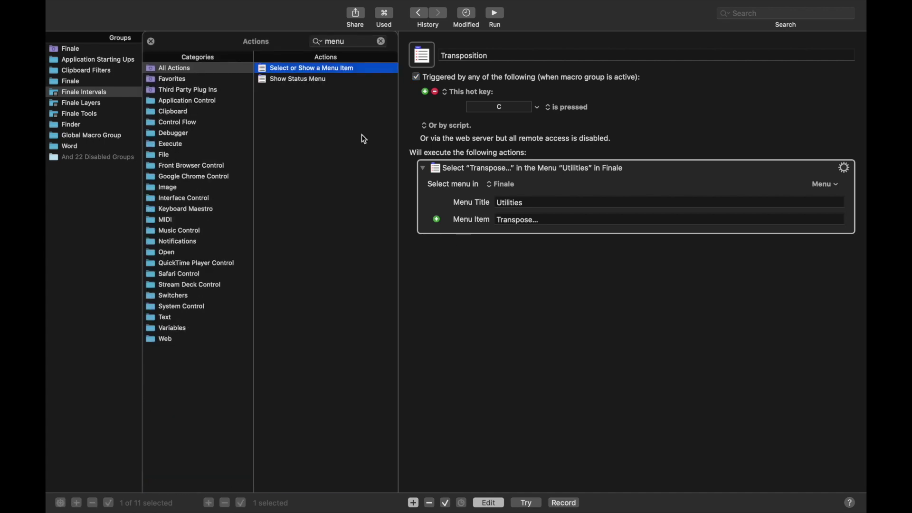
double_click(346, 43)
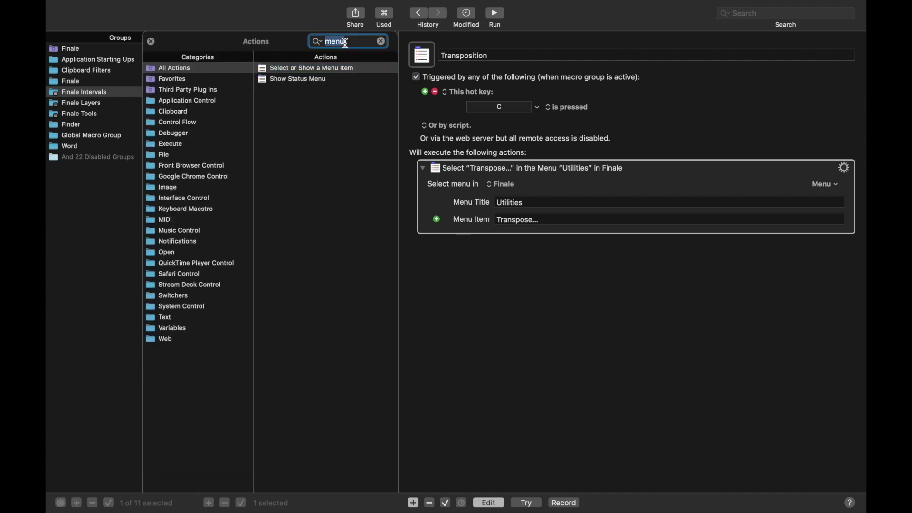
type("button")
left_click(315, 70)
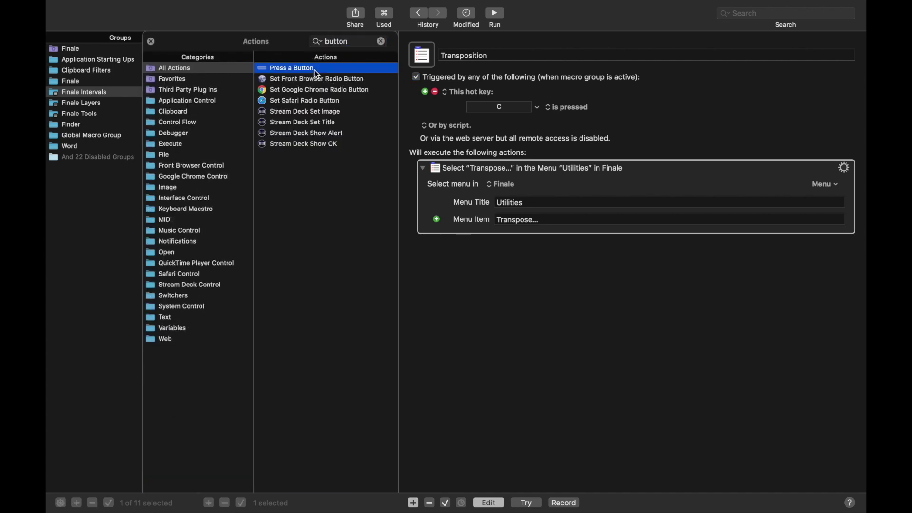
double_click(318, 71)
type("Chromat")
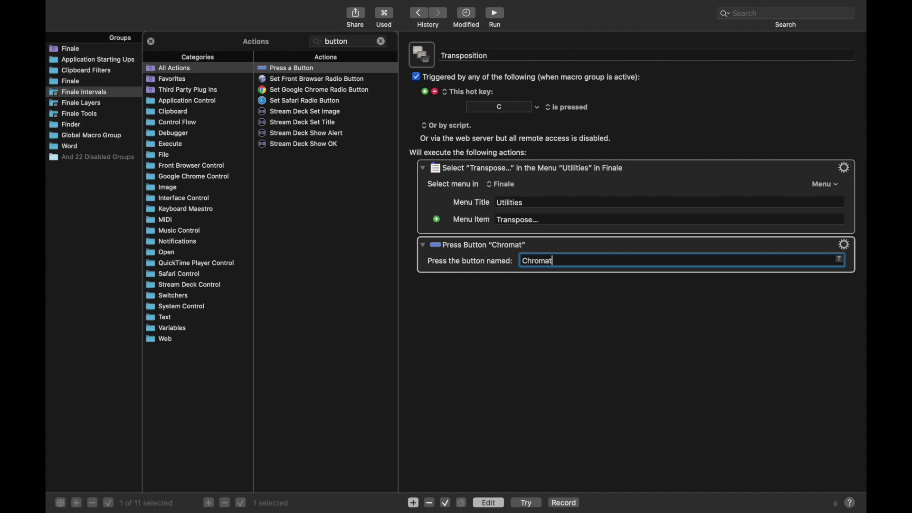
type("ically")
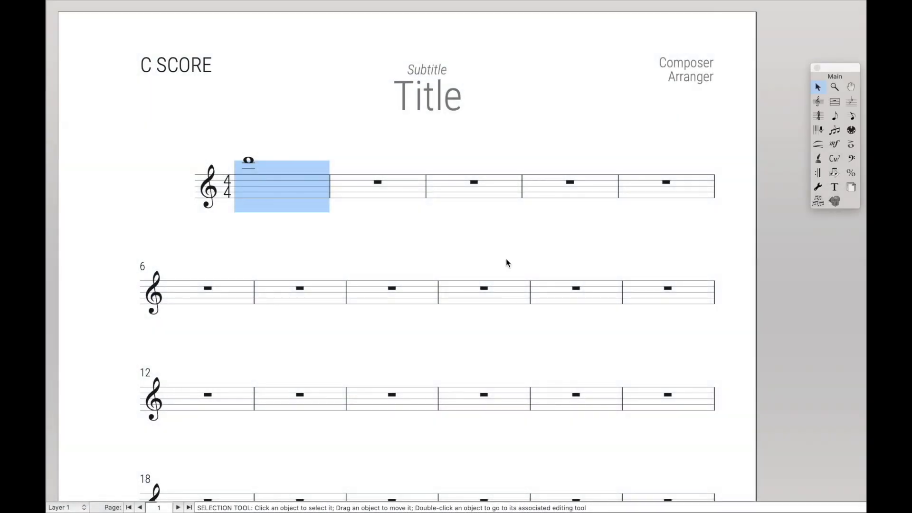
key("ctrl+alt+i")
key("c")
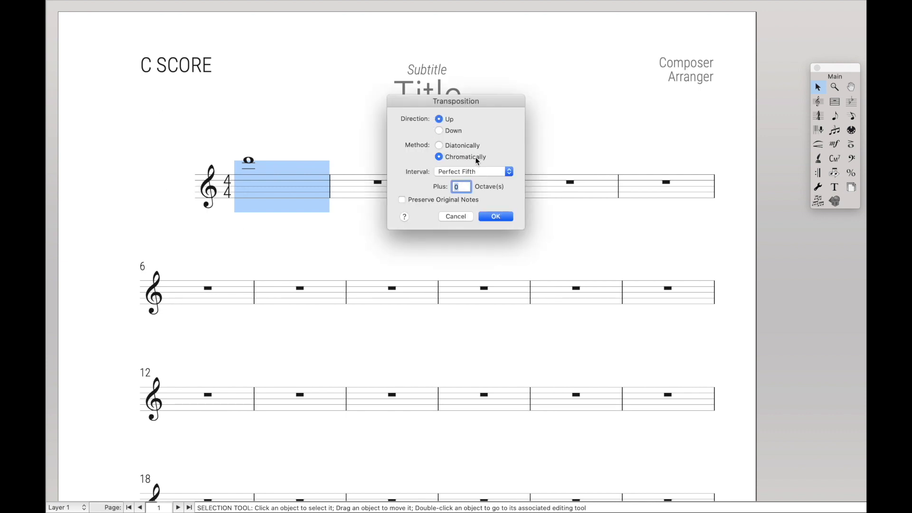
left_click(462, 217)
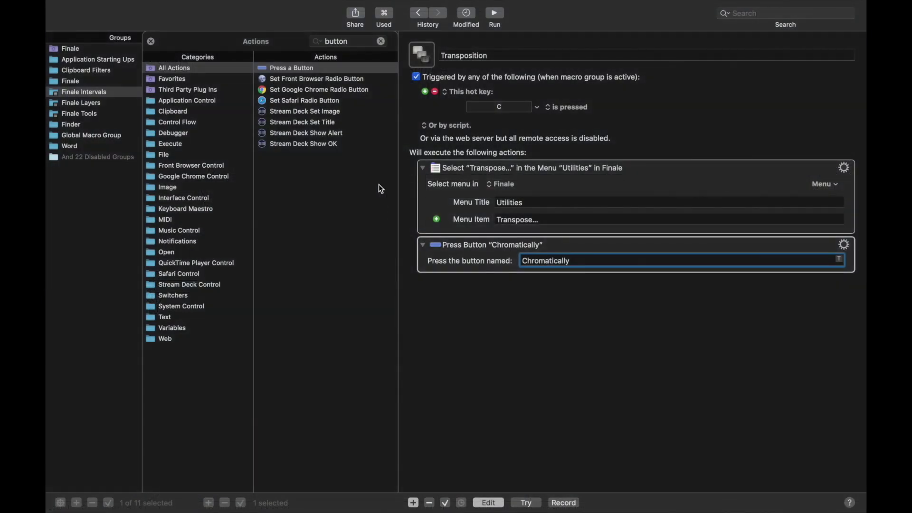
Create a new macro named Down with a Hot Key Trigger of D.
left_click(151, 42)
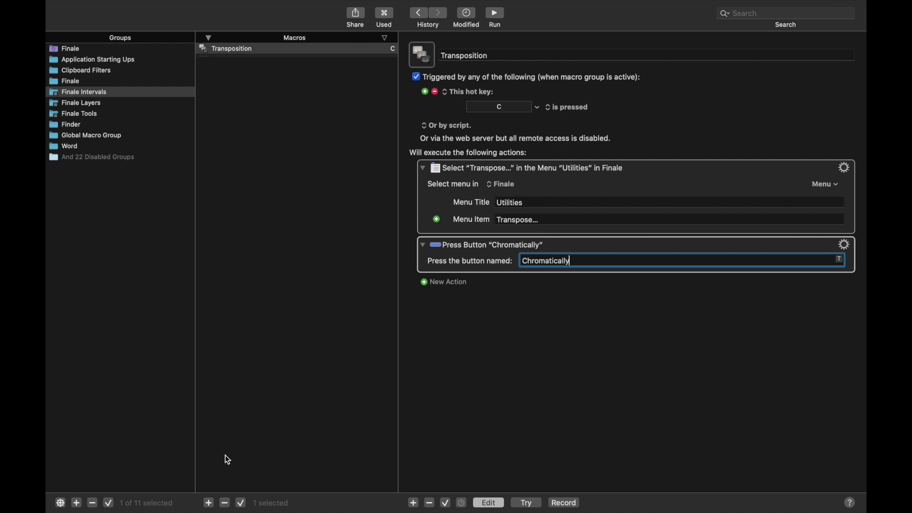
key("super+n")
type("Down")
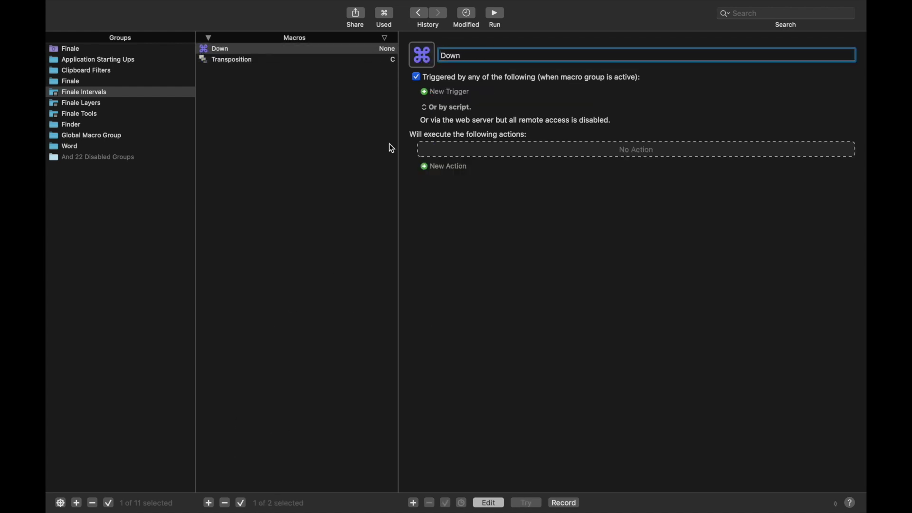
left_click(448, 93)
left_click(449, 93)
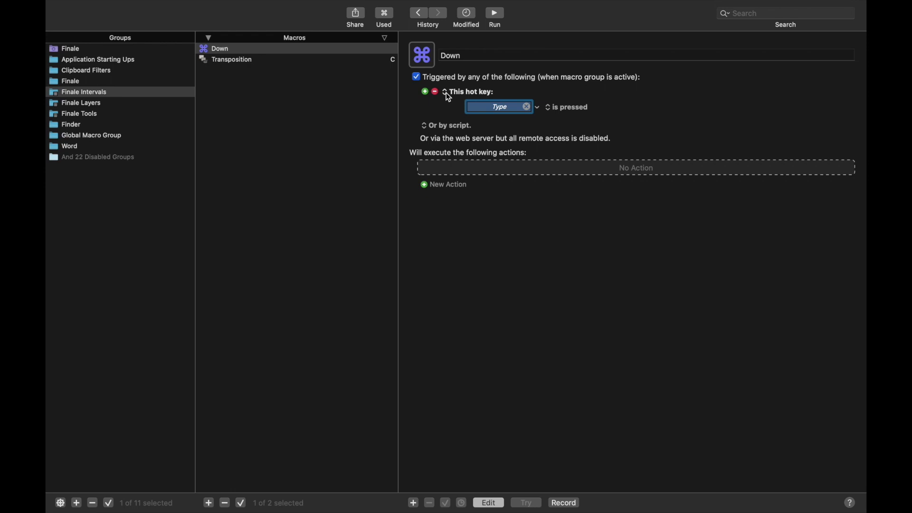
key("d")
Add a Press a Button action to Down targeting the button named Down.
left_click(460, 184)
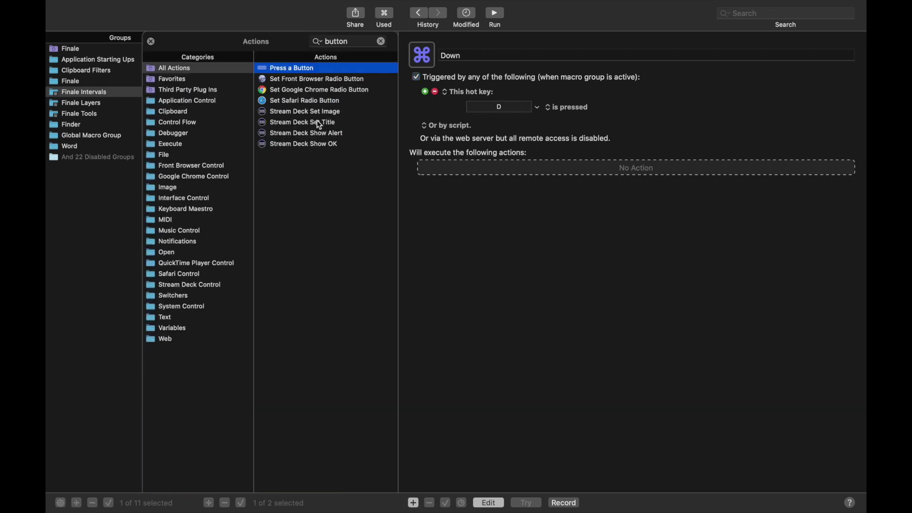
double_click(328, 68)
type("Down")
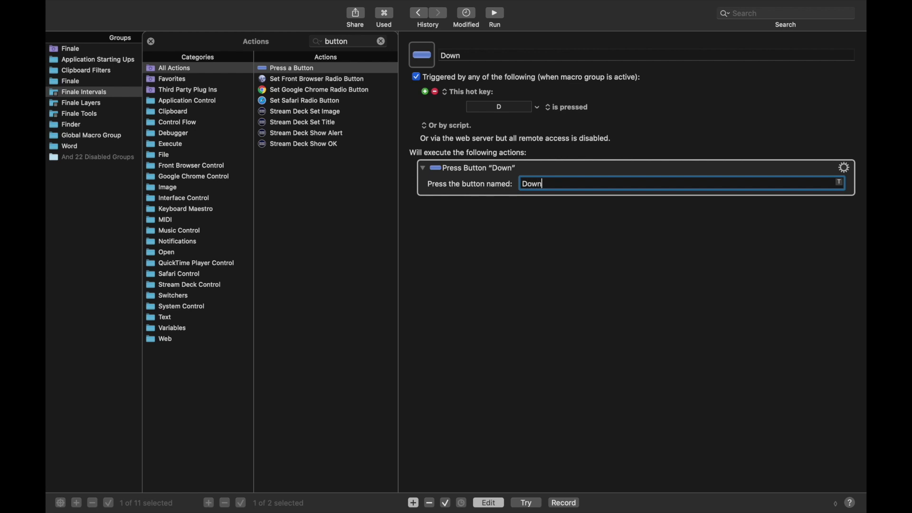
Duplicate the Down macro as Up, with hot key E and button name Up.
left_click(151, 42)
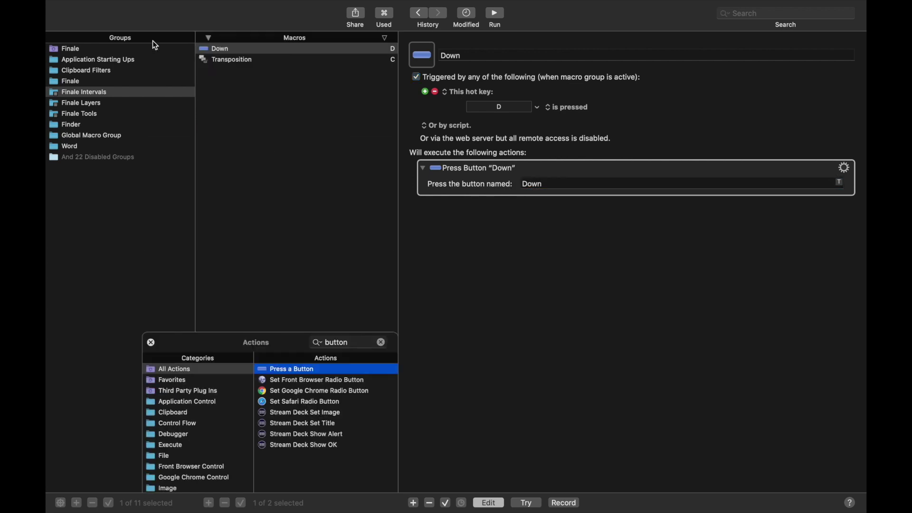
left_click(231, 51)
key("super+d")
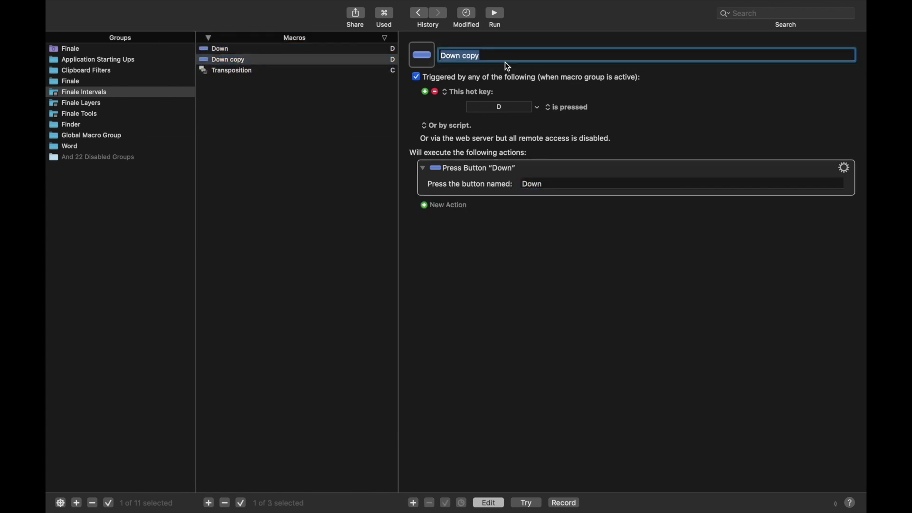
type("Up")
left_click(513, 104)
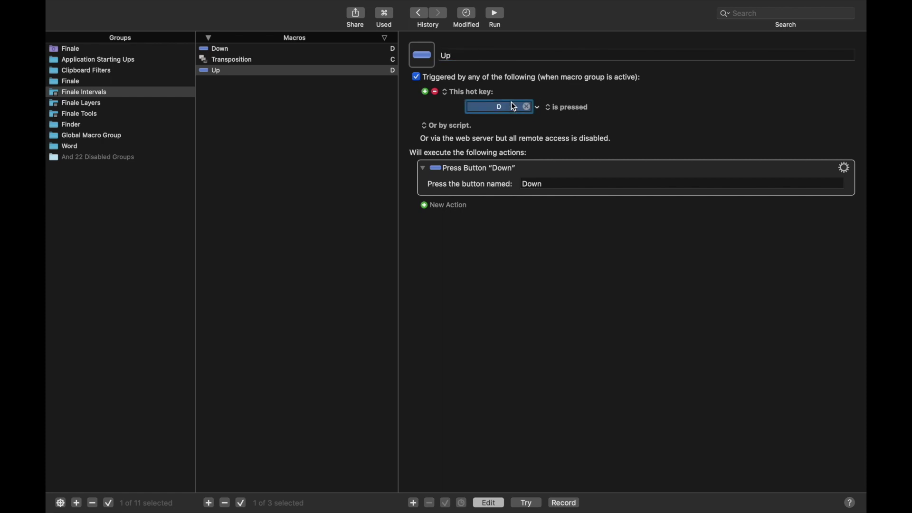
key("e")
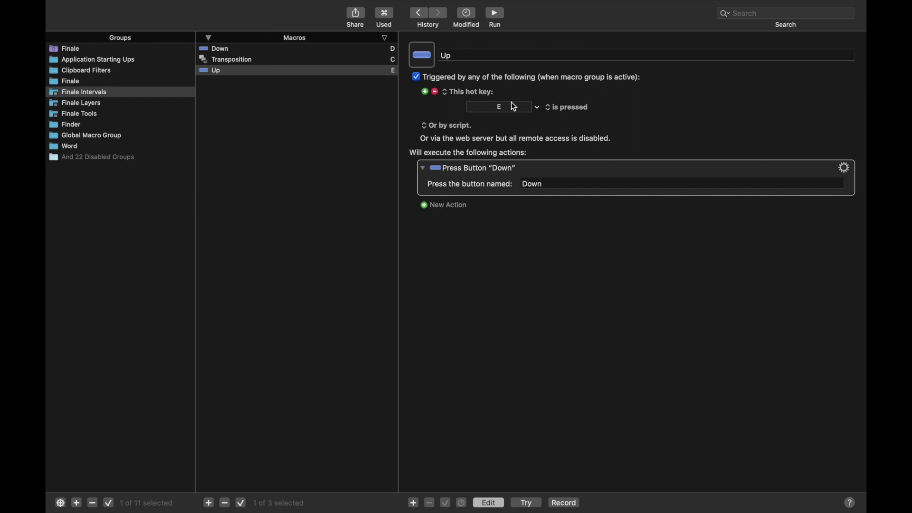
left_click(542, 183)
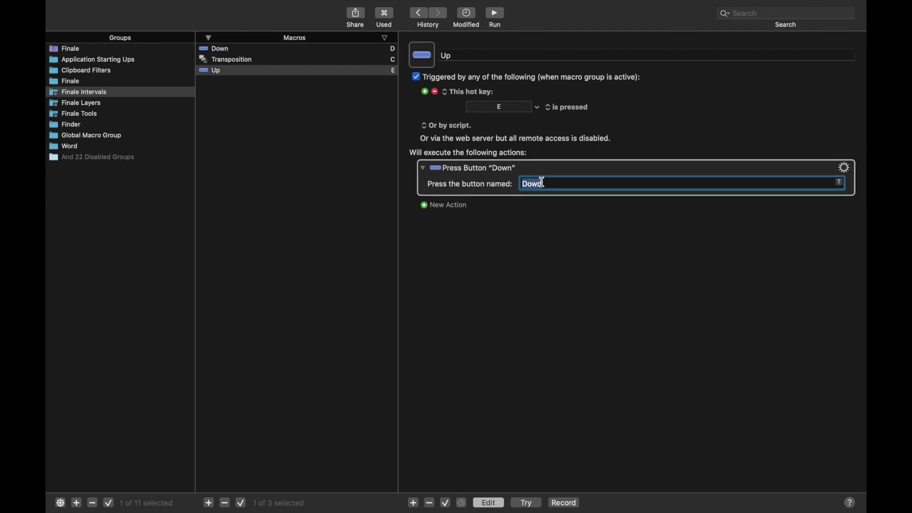
type("Up")
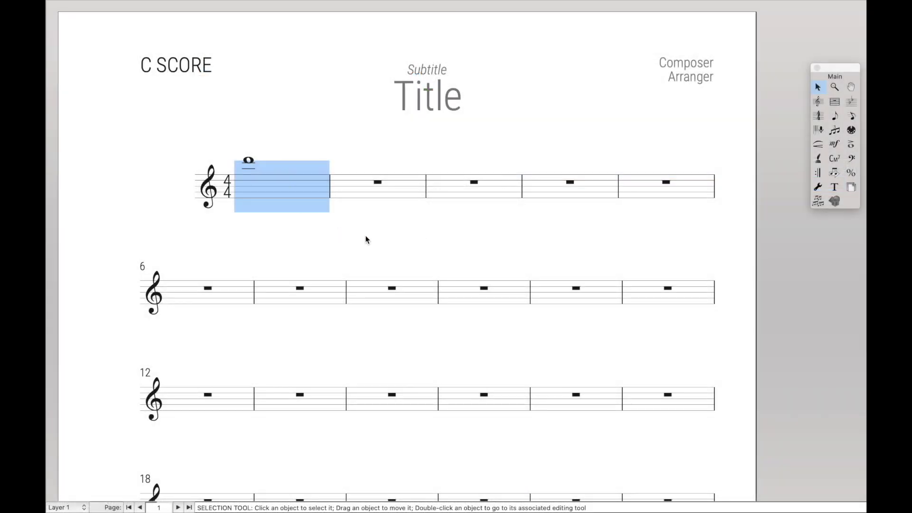
Run the Transposition macro to open Finale's Transposition dialog and enter 0 in Plus octaves.
key("ctrl+alt+t")
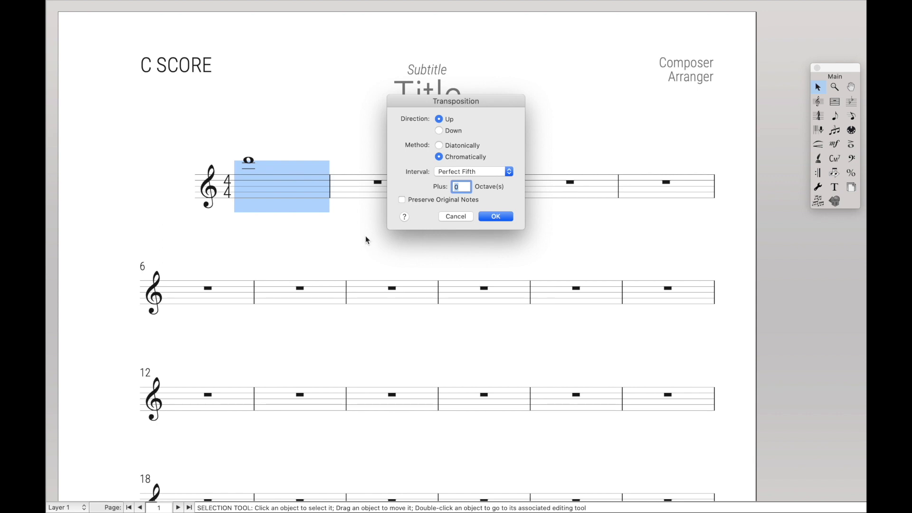
type("0")
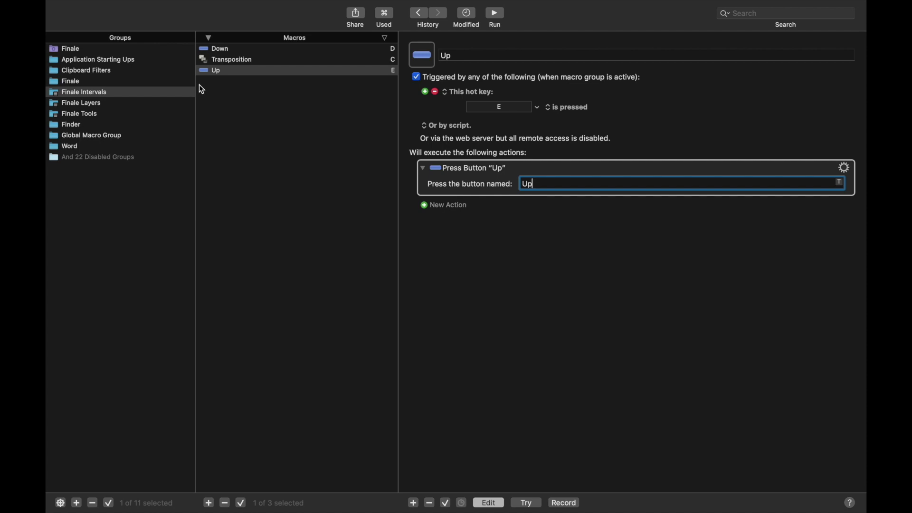
Set the Finale Intervals group to 'Shows/hides a palette when:' its hot key is pressed.
left_click(88, 93)
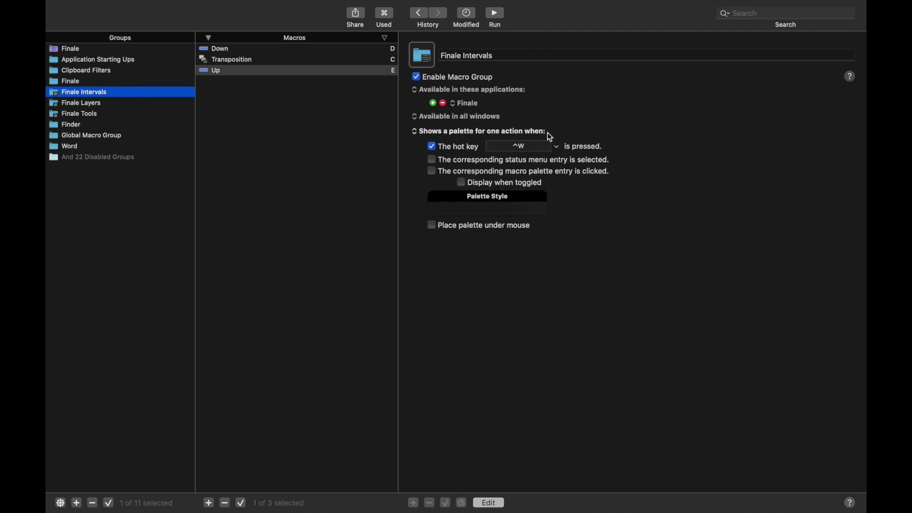
left_click(531, 132)
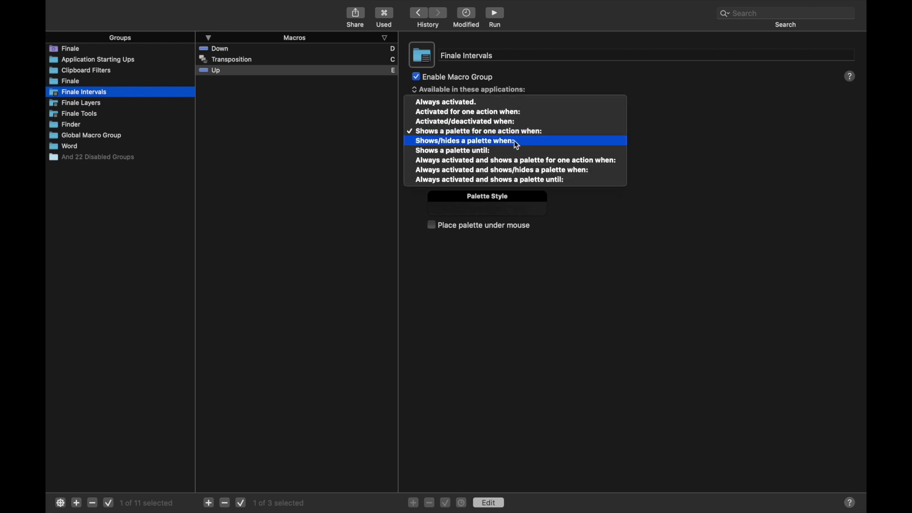
left_click(518, 145)
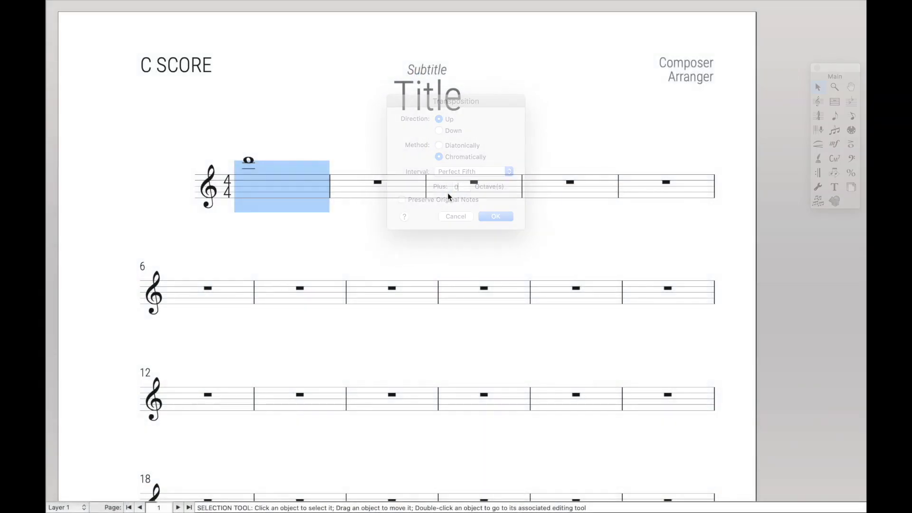
Cancel the Transposition dialog, show the Finale Intervals palette, and reopen Transpose with C.
left_click(446, 217)
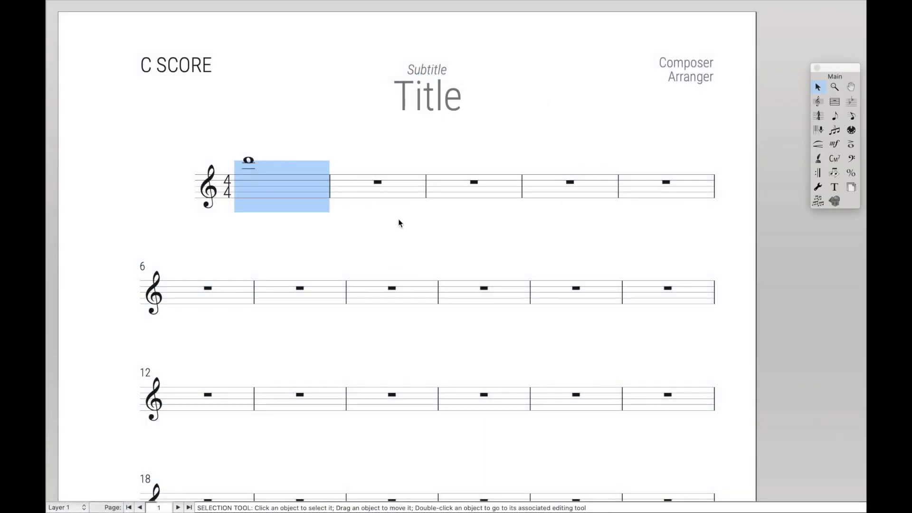
key("ctrl+alt+t")
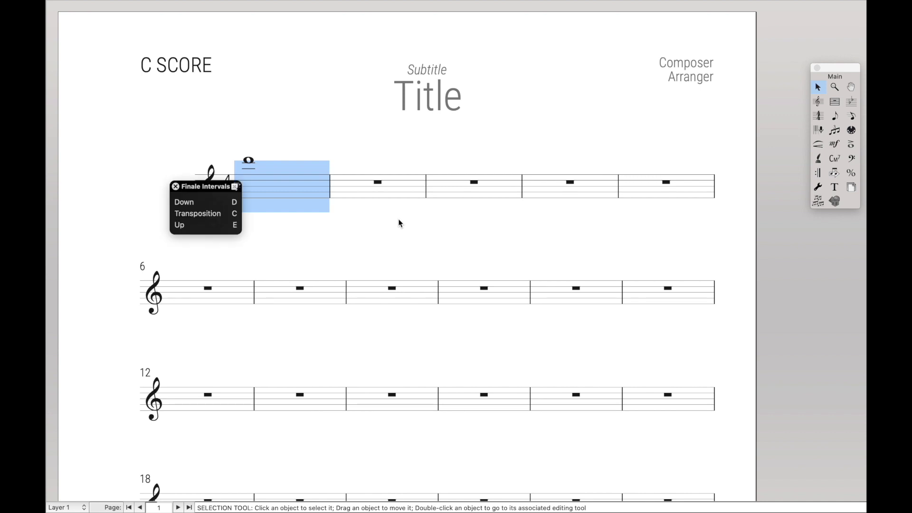
key("c")
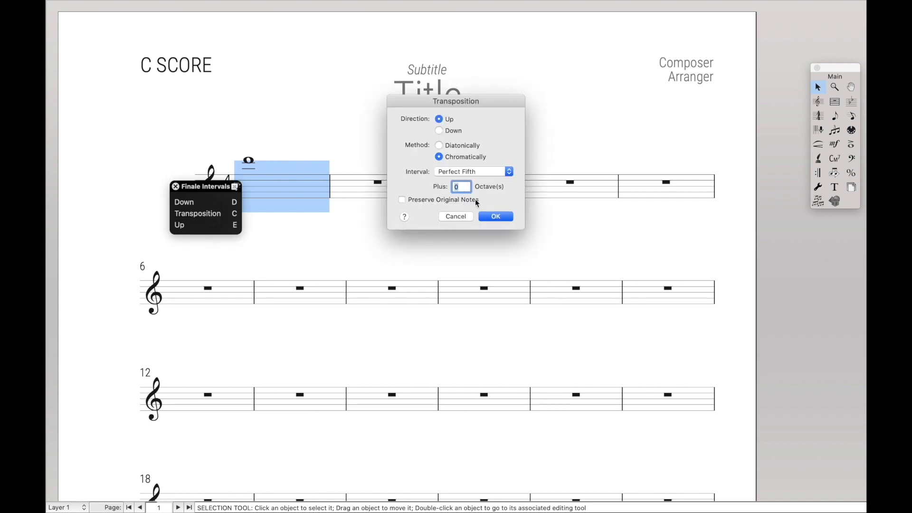
Toggle the transposition direction between Down and Up with D and E, ending on Down.
key("d")
key("e")
key("d")
key("e")
key("d")
key("e")
key("d")
key("e")
key("d")
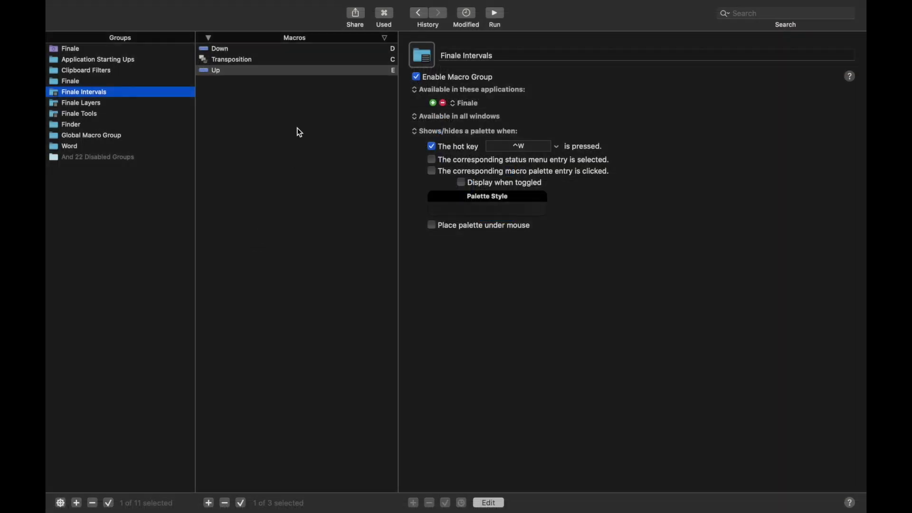
Duplicate Up as a Preserve macro with hot key T, pressing the Preserve Original Notes button.
left_click(272, 72)
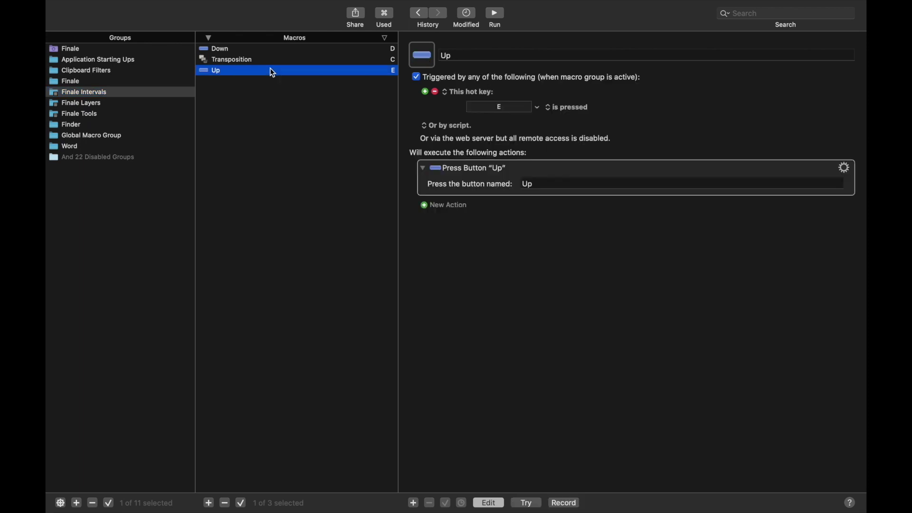
key("super+d")
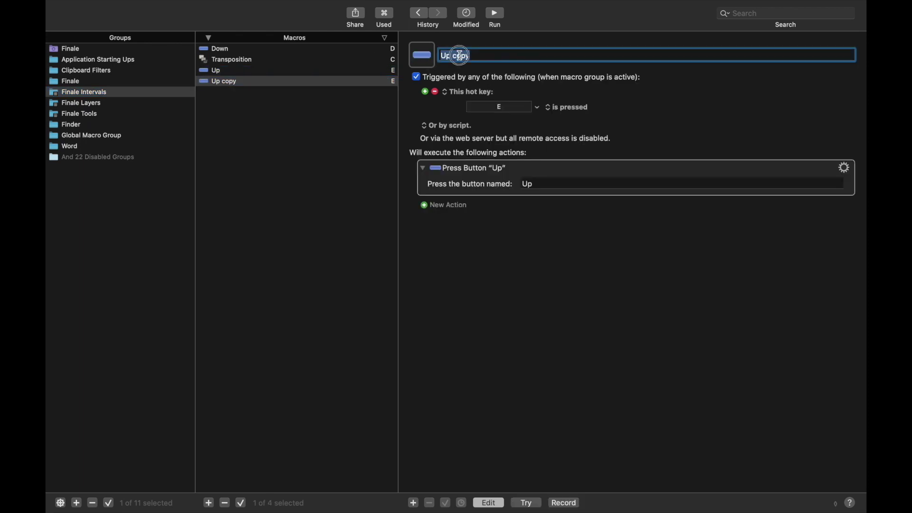
type("Preserve")
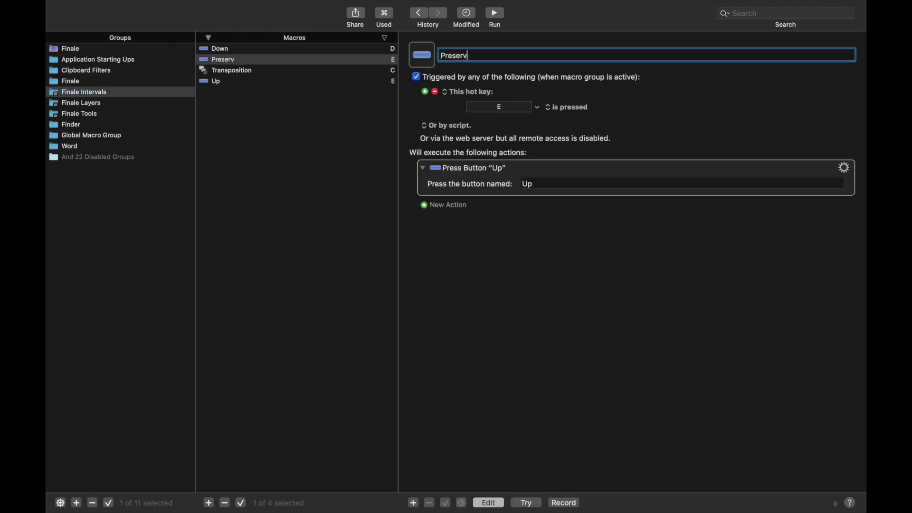
left_click(493, 106)
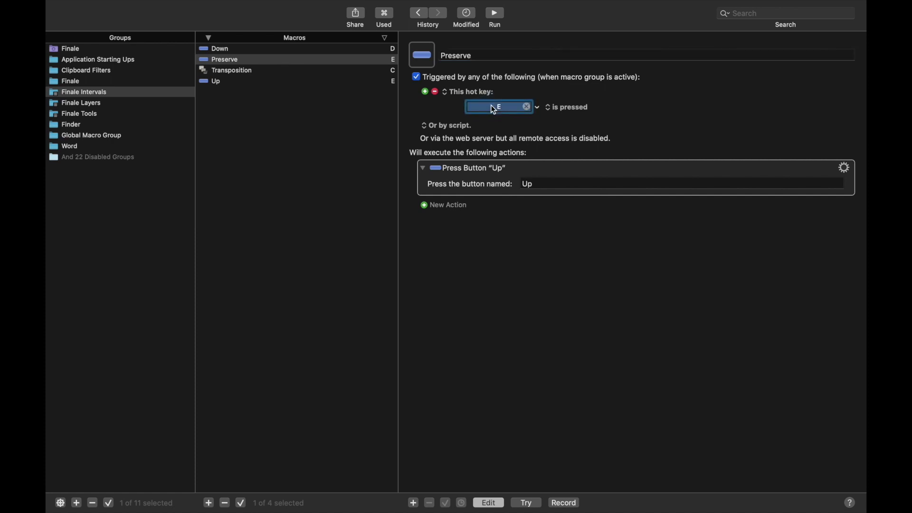
key("t")
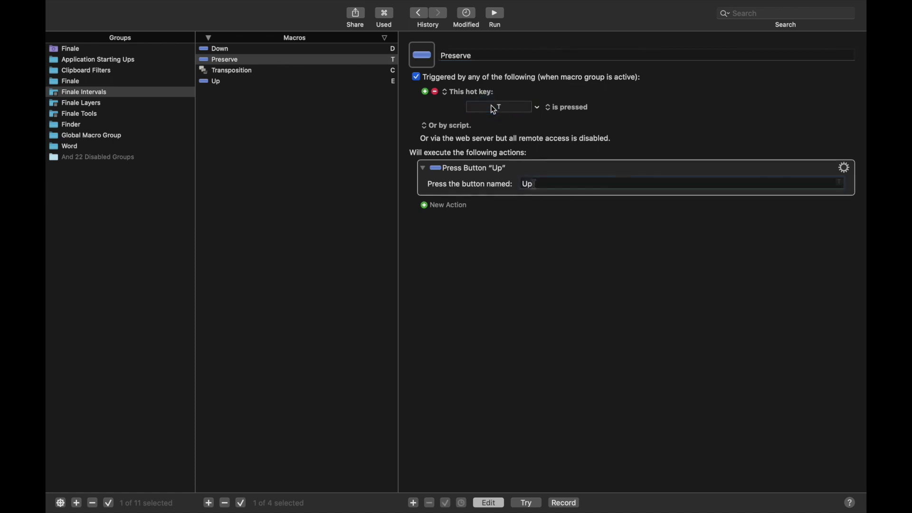
left_click(535, 184)
type("Preserve Ori")
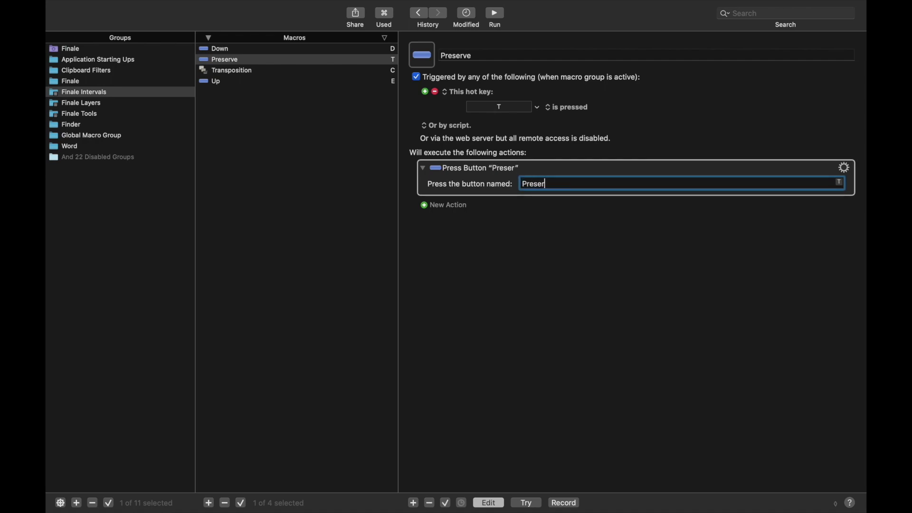
type("ginal Notes")
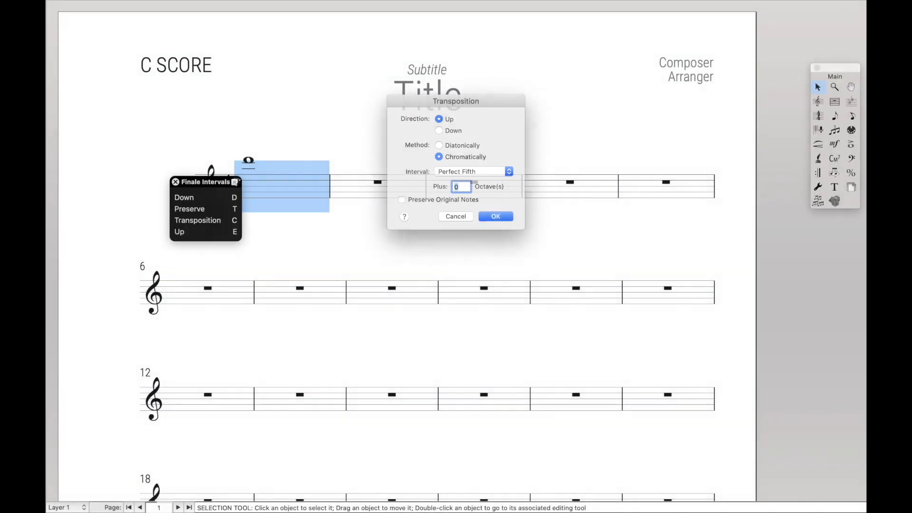
Test the T, D and E hotkeys to leave direction Down with Preserve Original Notes checked, keeping Perfect Fifth.
key("t")
key("t")
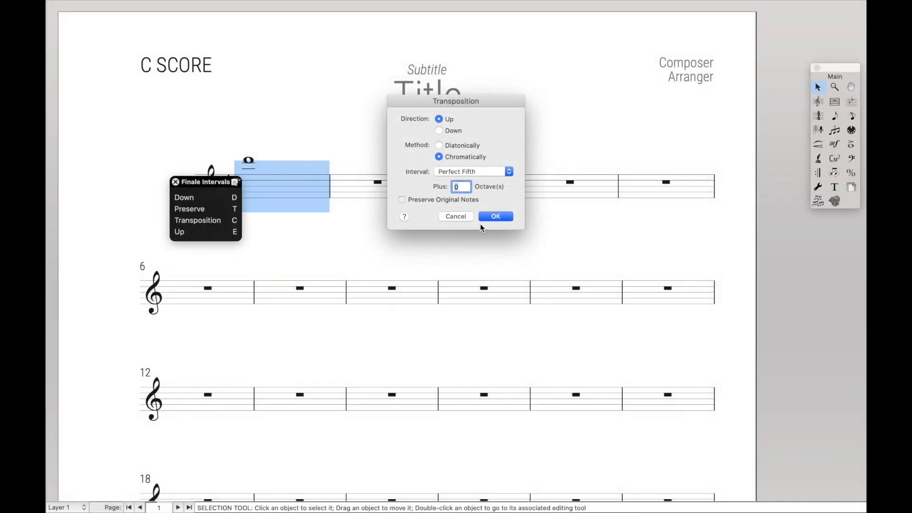
key("t")
key("d")
key("e")
key("d")
key("t")
key("t")
key("t")
key("t")
key("t")
key("t")
key("t")
key("t")
key("t")
key("t")
left_click(493, 172)
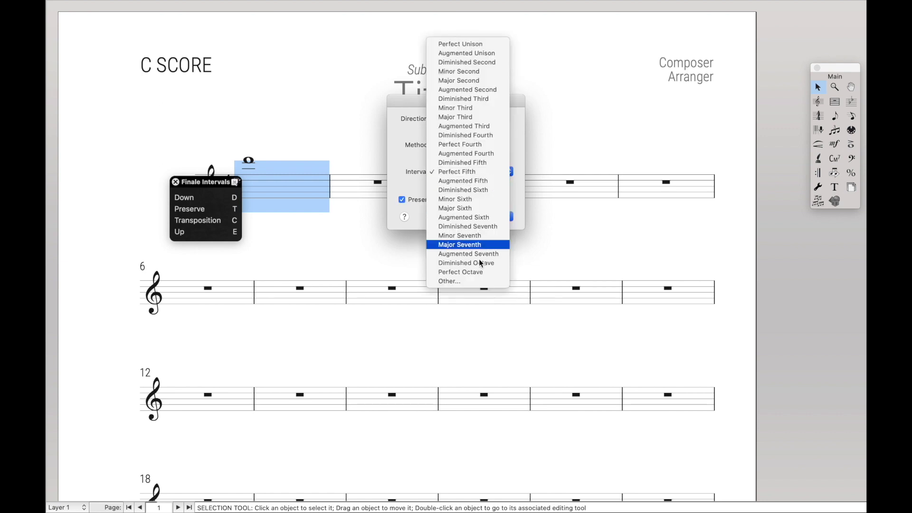
left_click(403, 145)
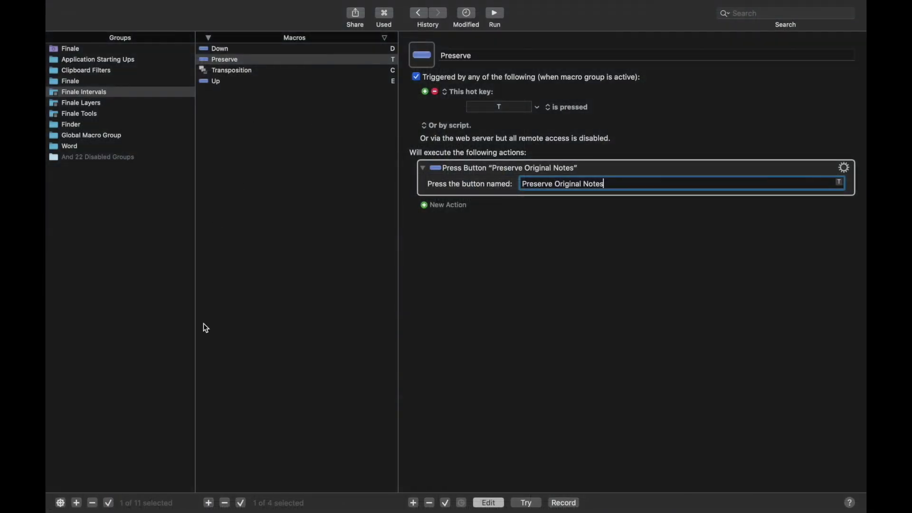
Add a macro named 'Major 2' with a hot key trigger of 2.
left_click(209, 502)
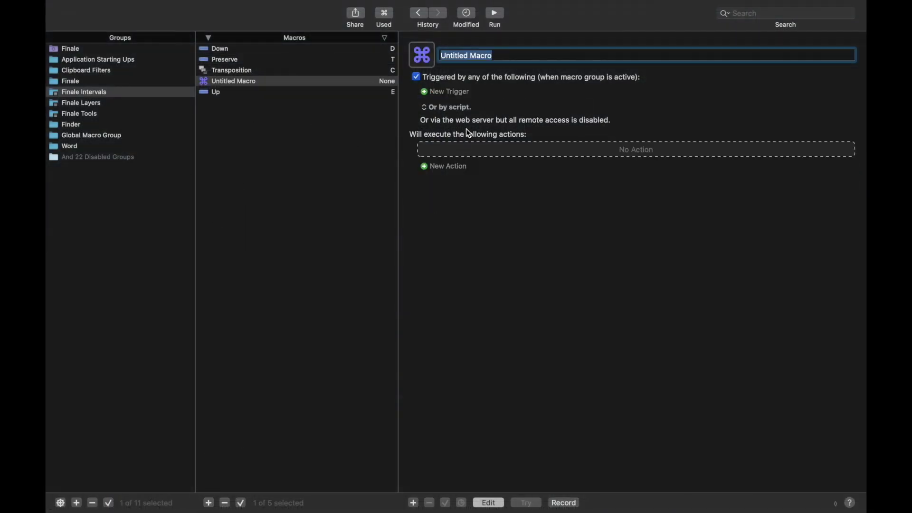
type("M")
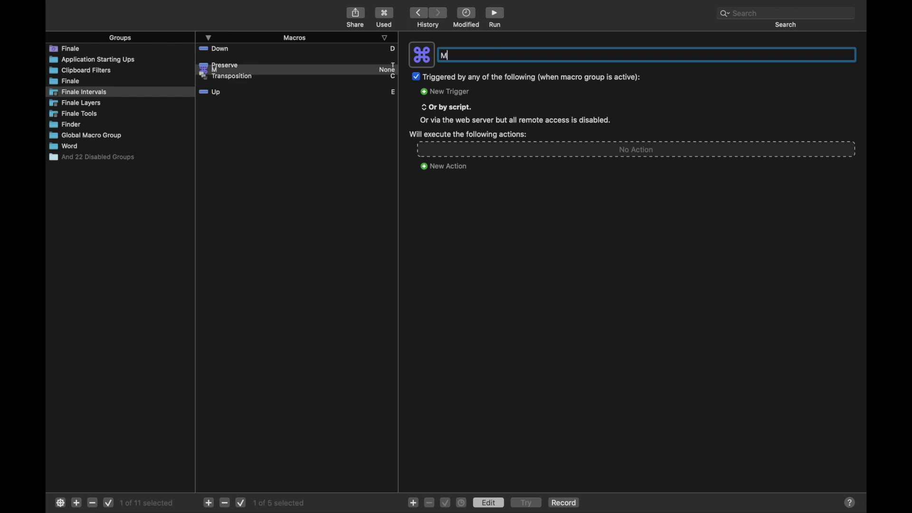
type("ajor 2")
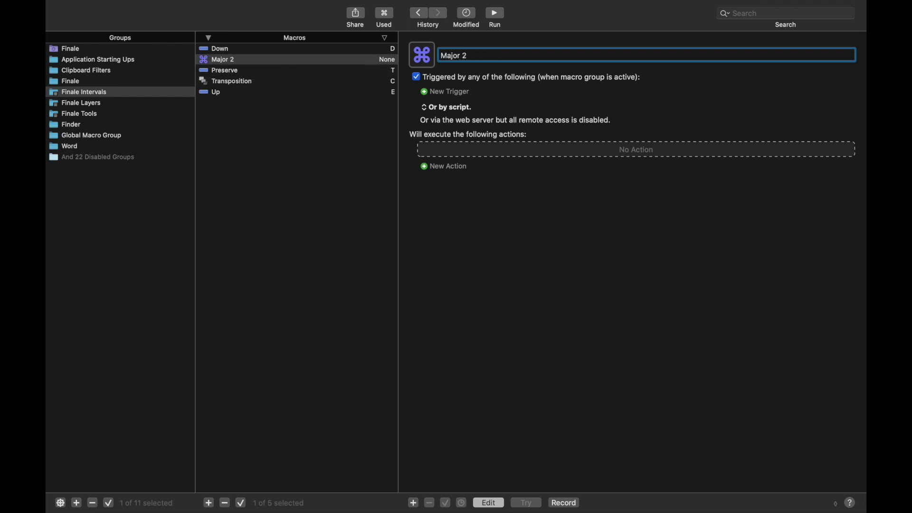
left_click(437, 93)
left_click(436, 93)
key("2")
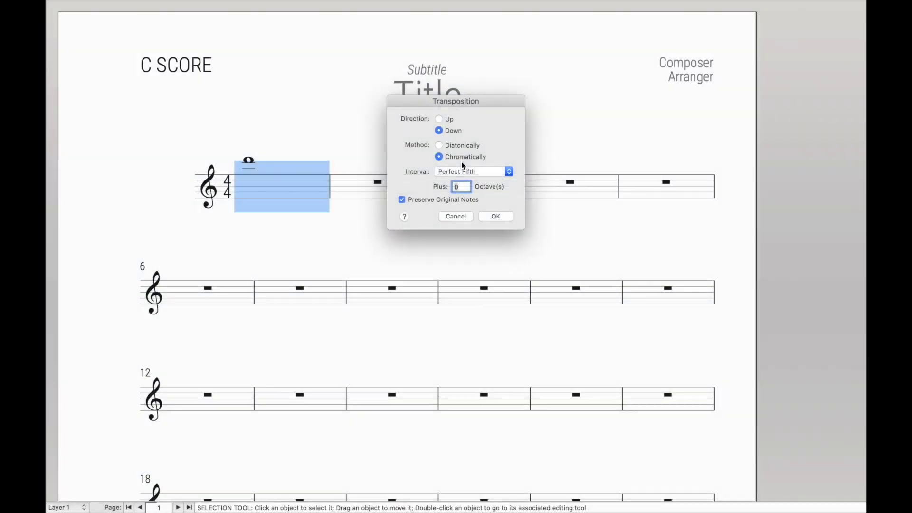
Set the Transposition interval to Major Second and recheck the interval list.
left_click(455, 172)
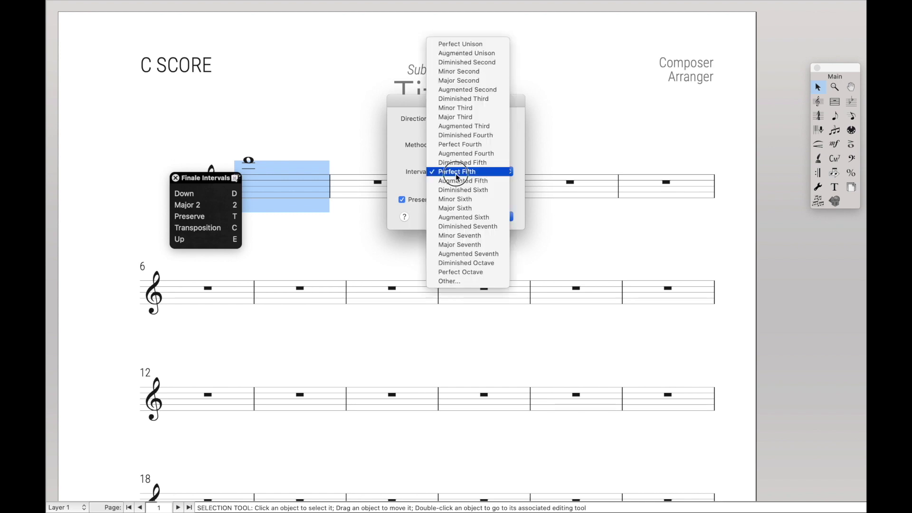
left_click(472, 82)
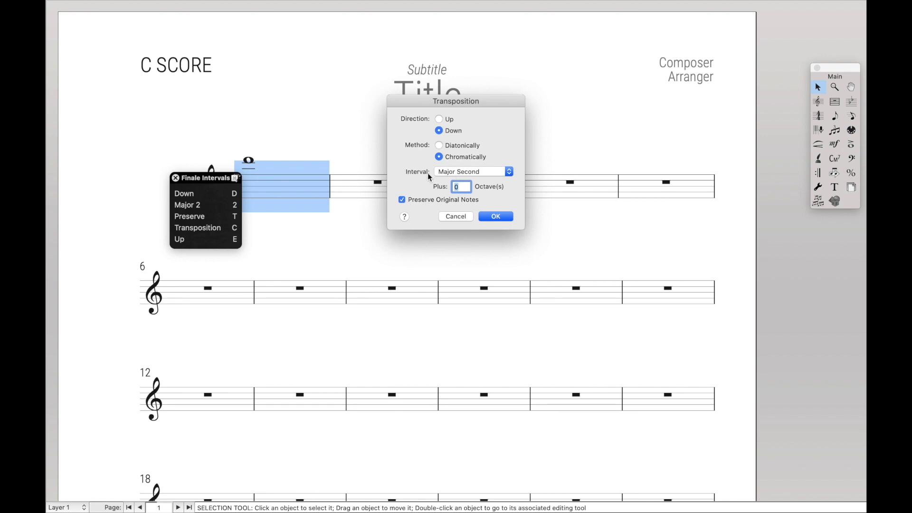
left_click(447, 174)
left_click(416, 178)
Switch direction back to Up, turn off Preserve Original Notes, and choose Augmented Third.
left_click(466, 173)
key("e")
key("t")
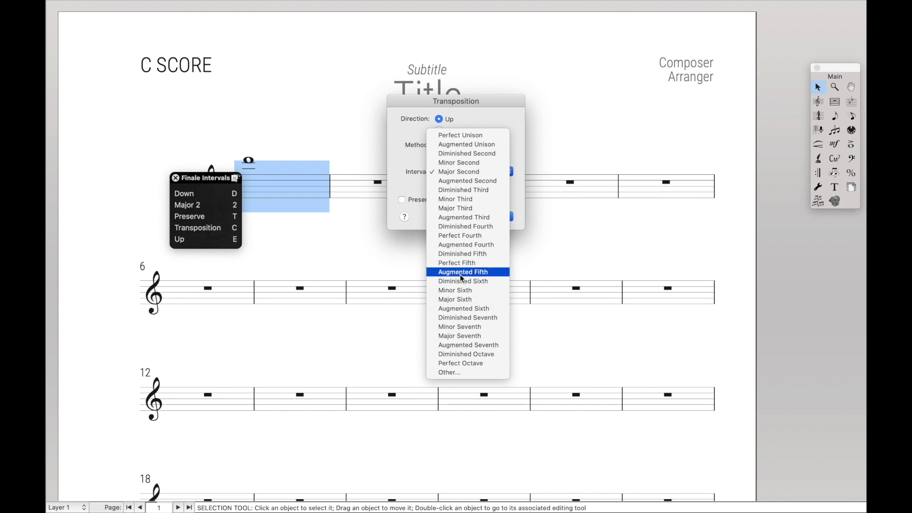
key("m")
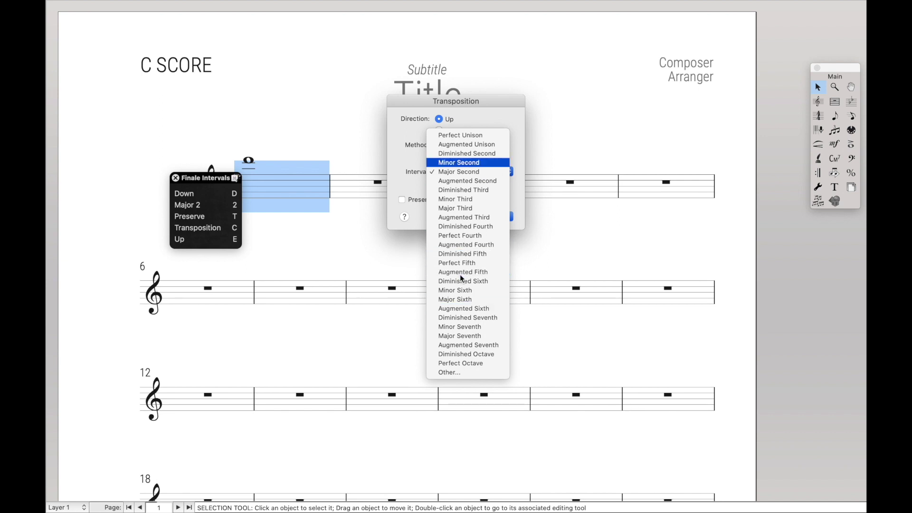
left_click(480, 217)
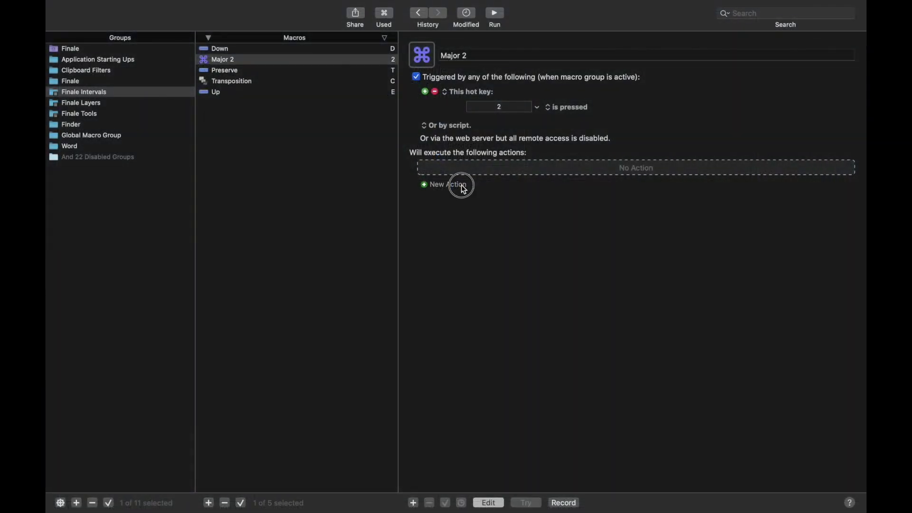
Add a Move or Click Mouse action at horizontal 140 and vertical 131.
left_click(453, 185)
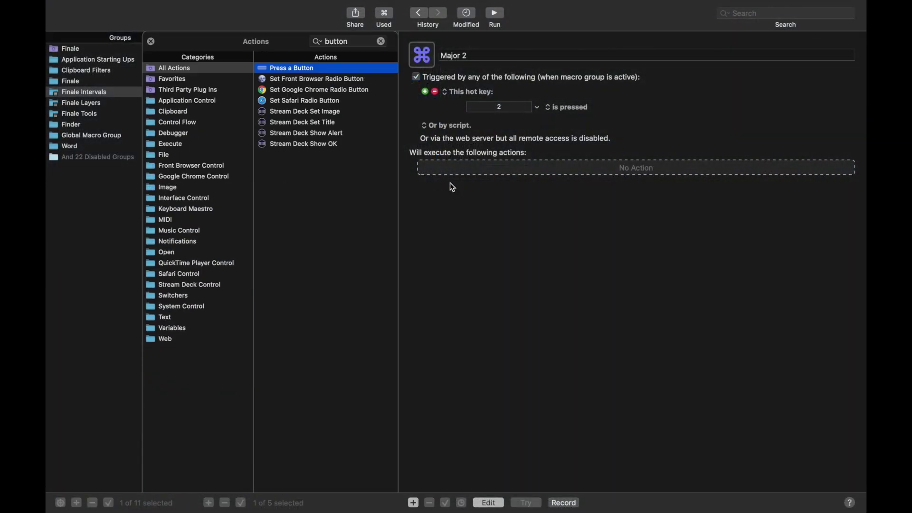
double_click(354, 45)
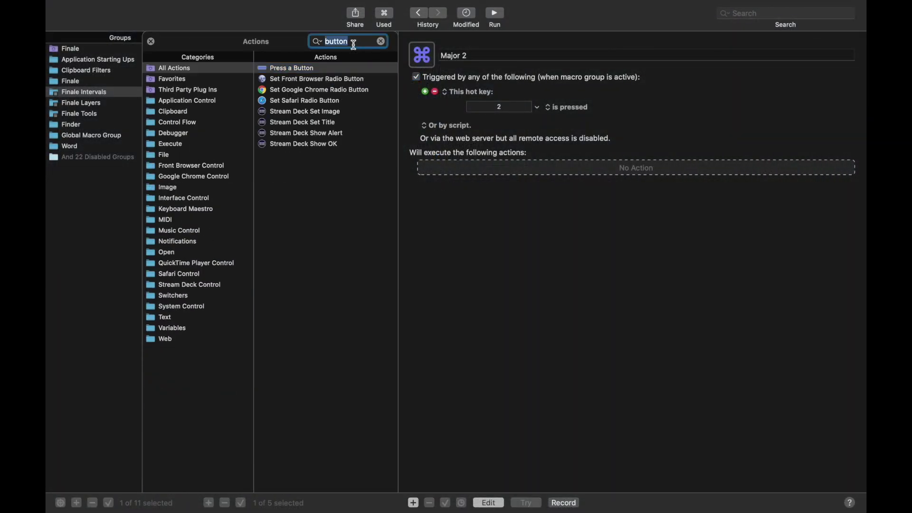
type("mouse")
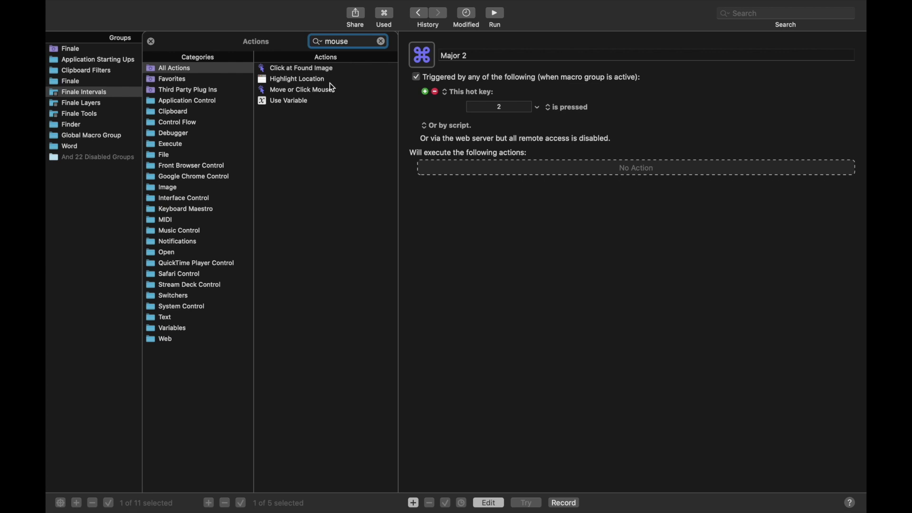
double_click(317, 90)
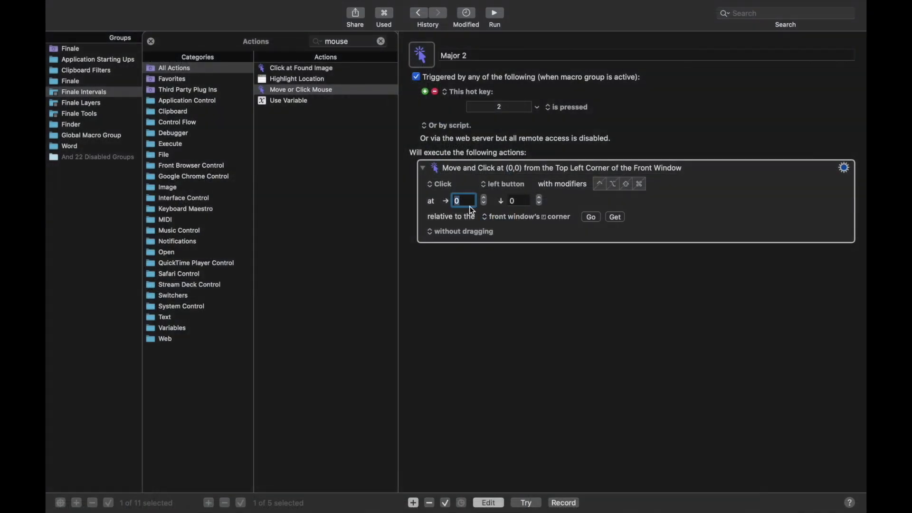
type("140")
key("Tab")
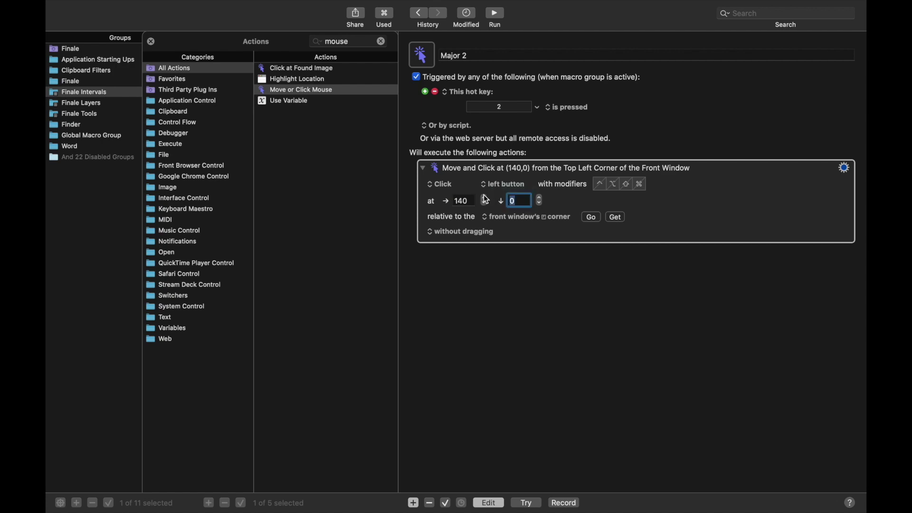
type("13")
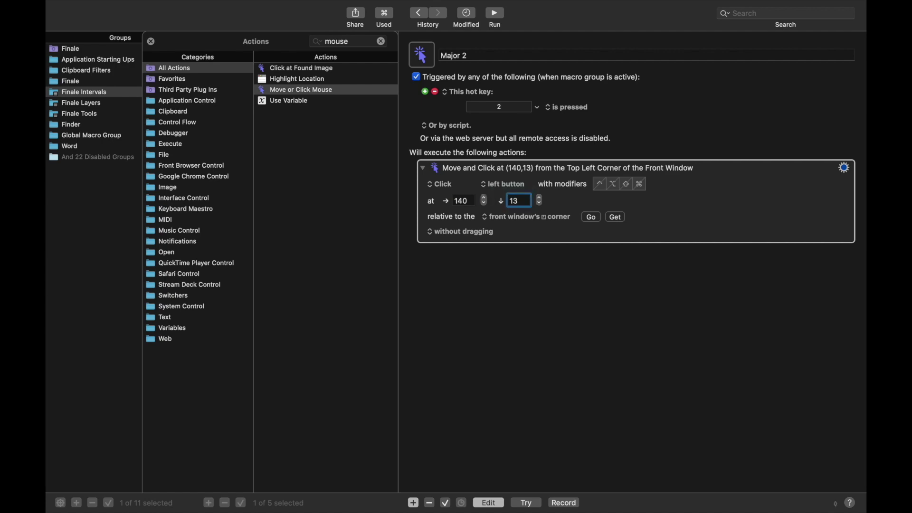
type("1")
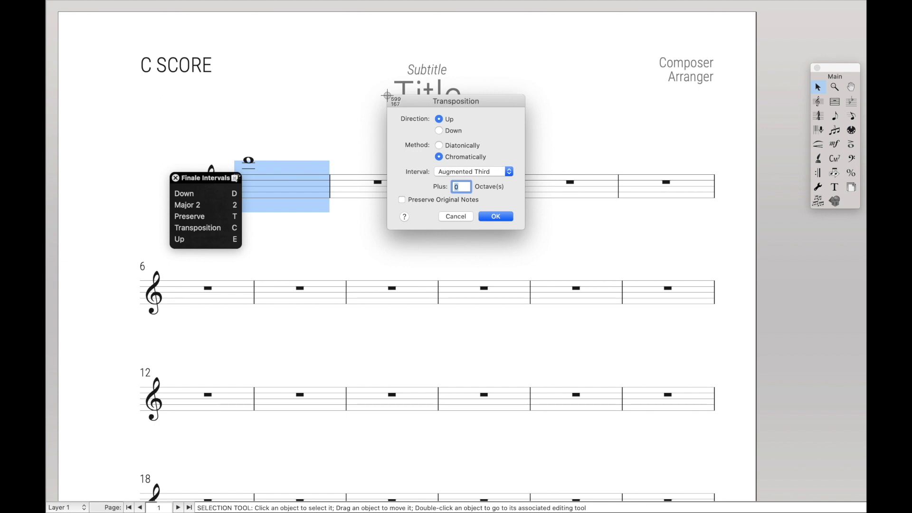
left_click_drag(386, 96, 468, 170)
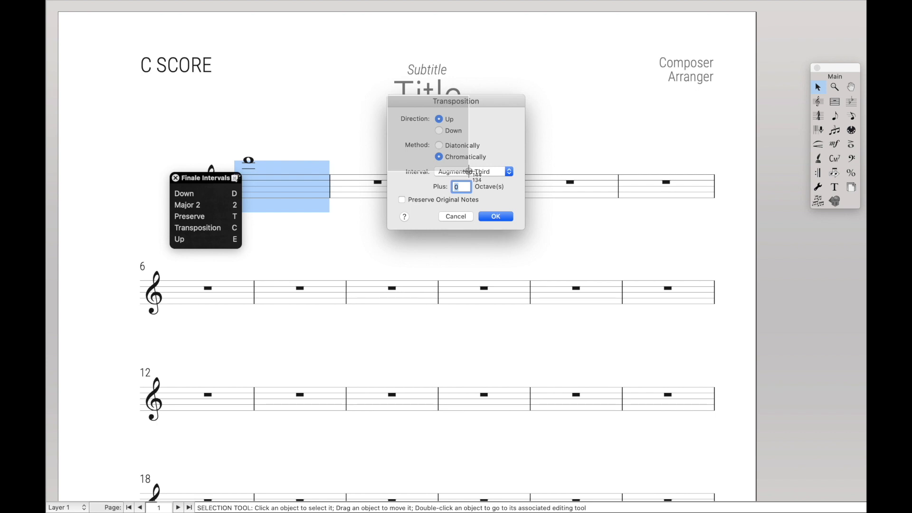
left_click_drag(468, 171, 469, 173)
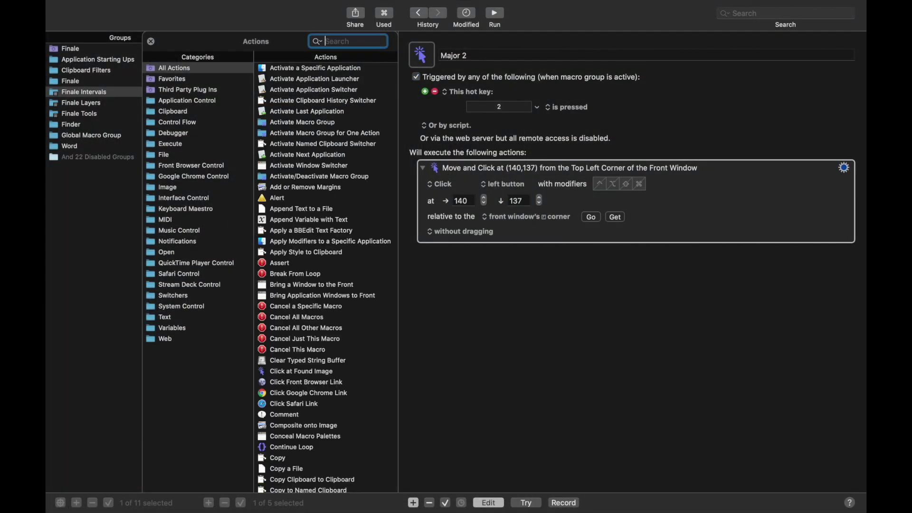
Add an Insert Text by Typing action that types 'Major Second'.
type("t")
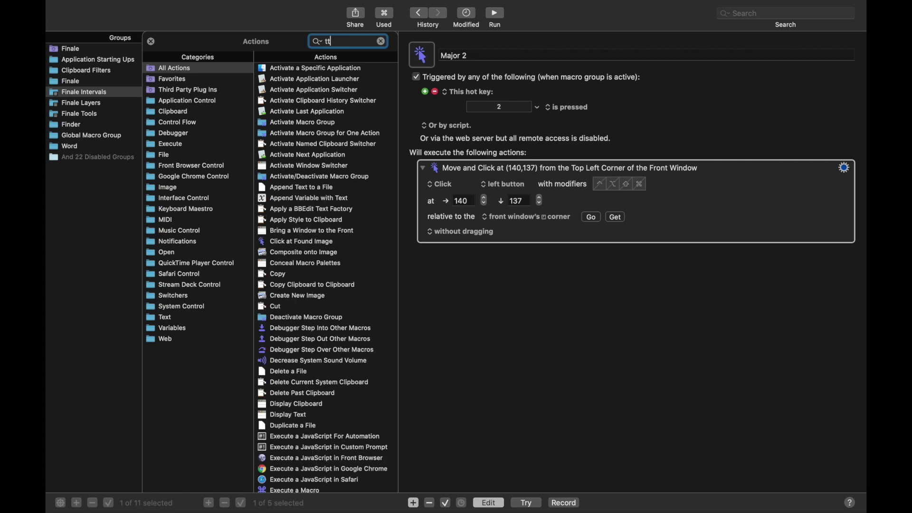
type("yp")
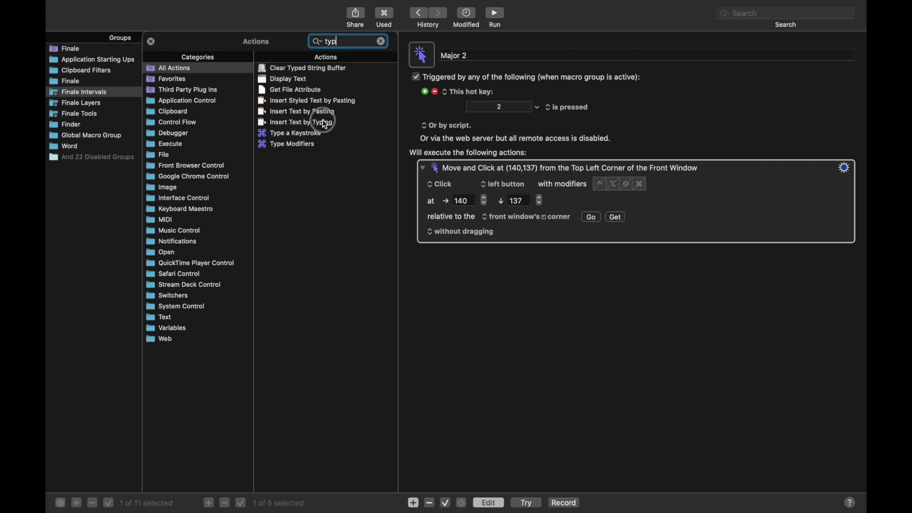
left_click_drag(349, 123, 494, 271)
type("Major Second")
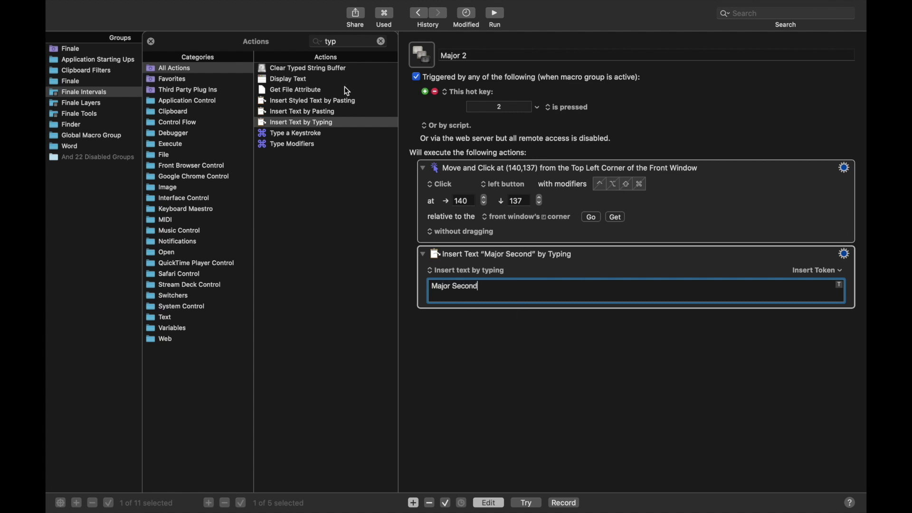
Add a Type a Keystroke action below it set to Shift-Return.
left_click(318, 132)
left_click_drag(318, 132, 521, 267)
key("Return")
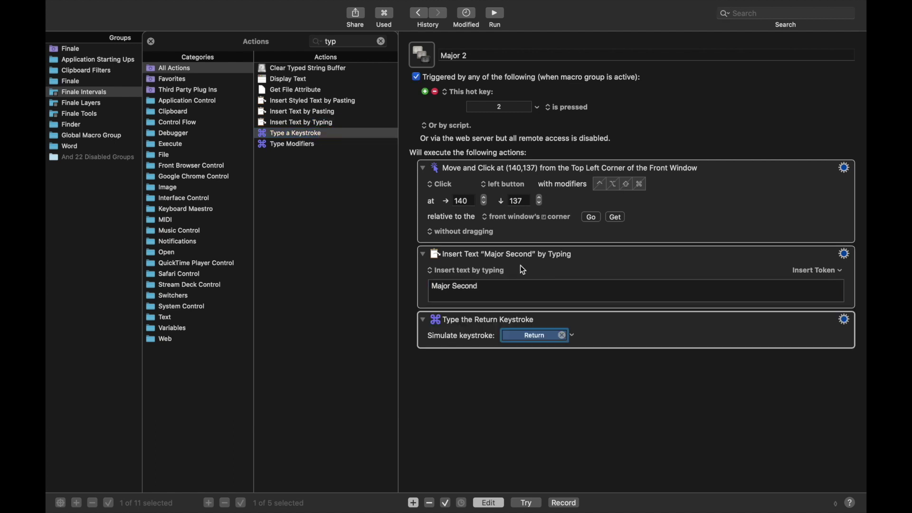
key("shift+Return")
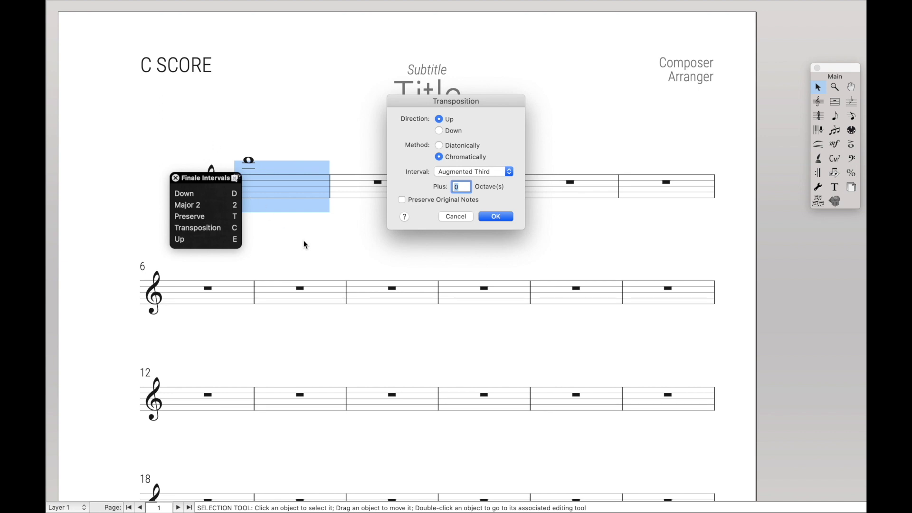
Run the Major 2 macro with hotkey 2 and confirm Major Second in the interval list.
key("2")
key("2")
left_click(466, 172)
left_click(468, 176)
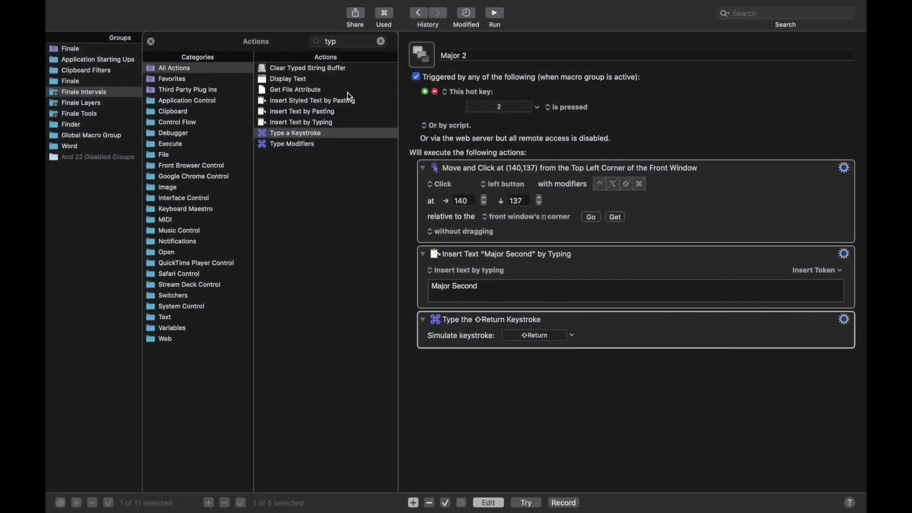
Add a top Set Variable action storing %Calculate%MOUSEX()%, %Calculate%MOUSEY()% in Mouse Position.
left_click(342, 44)
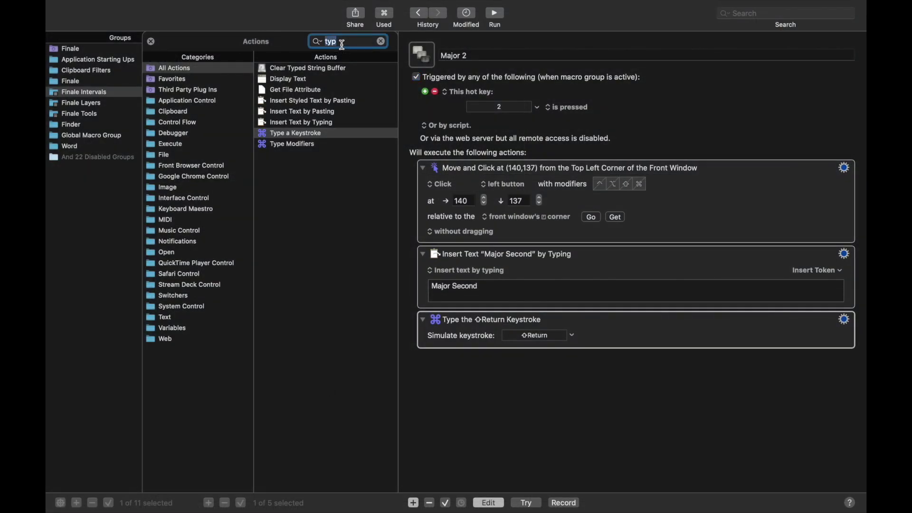
type("set var")
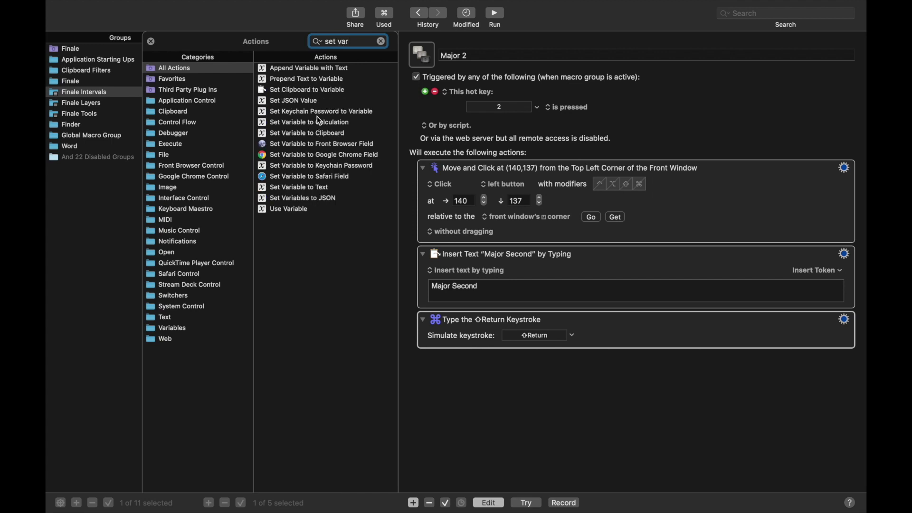
double_click(297, 188)
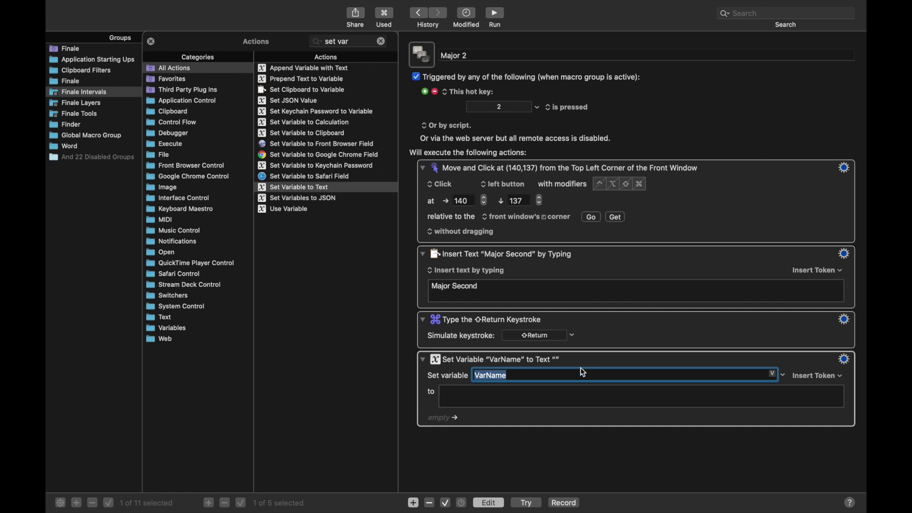
left_click_drag(573, 358, 580, 164)
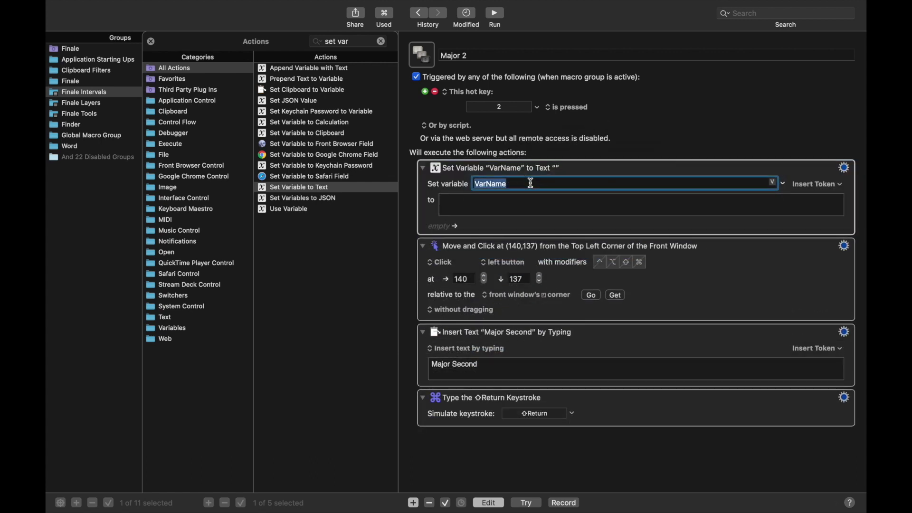
type("Mouse Position")
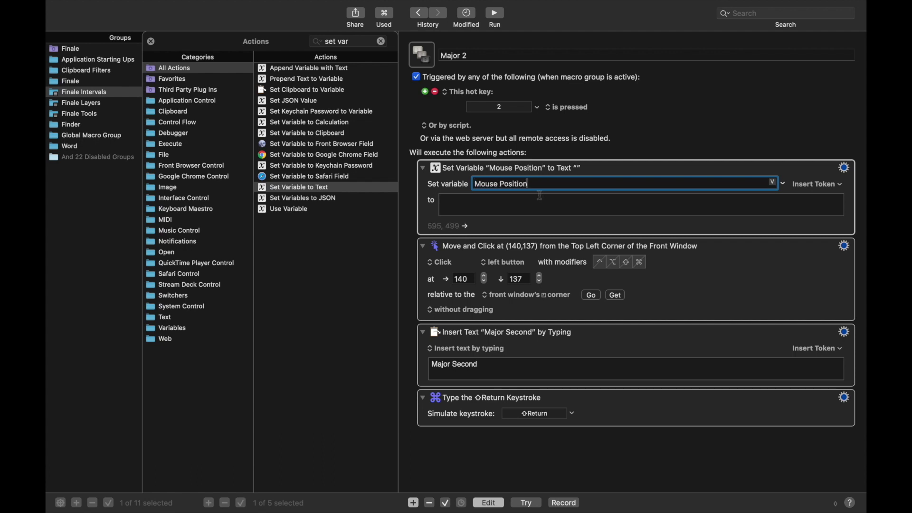
left_click(540, 196)
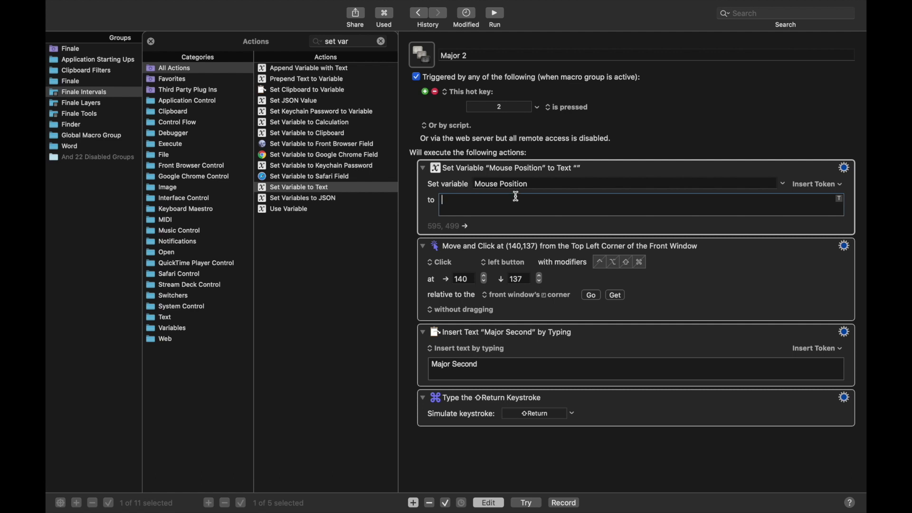
type("%Calculate")
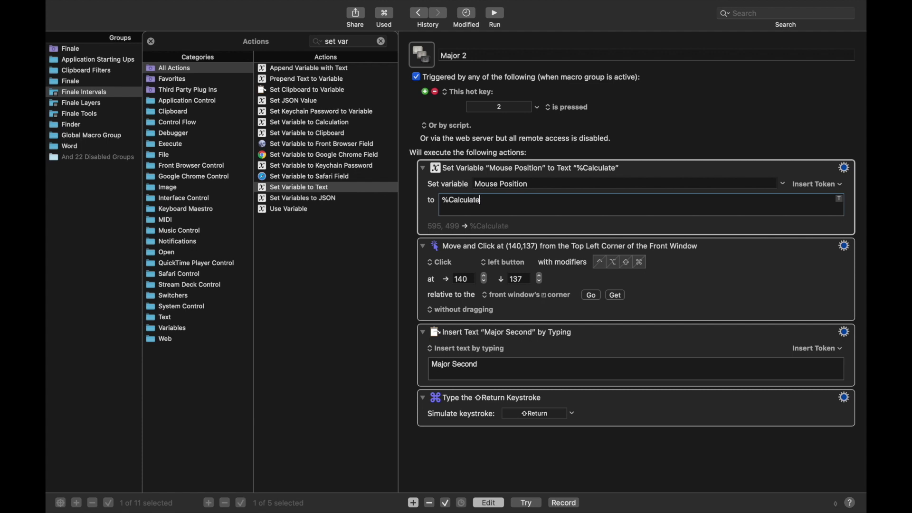
type("%MOUSE")
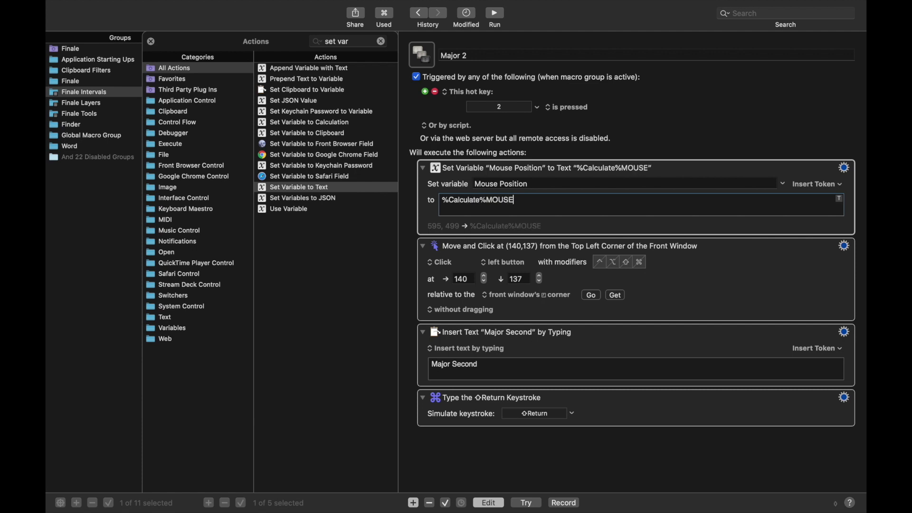
type("X()%")
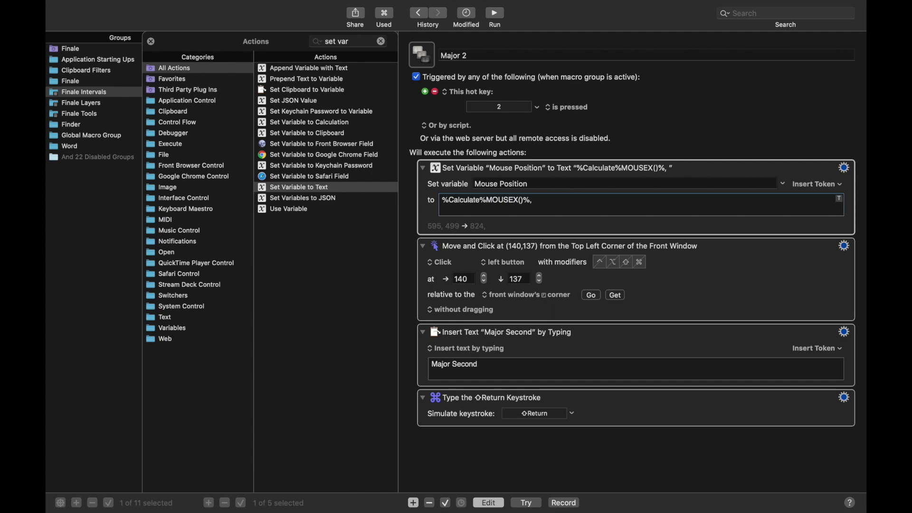
key("super+a")
key("super+c")
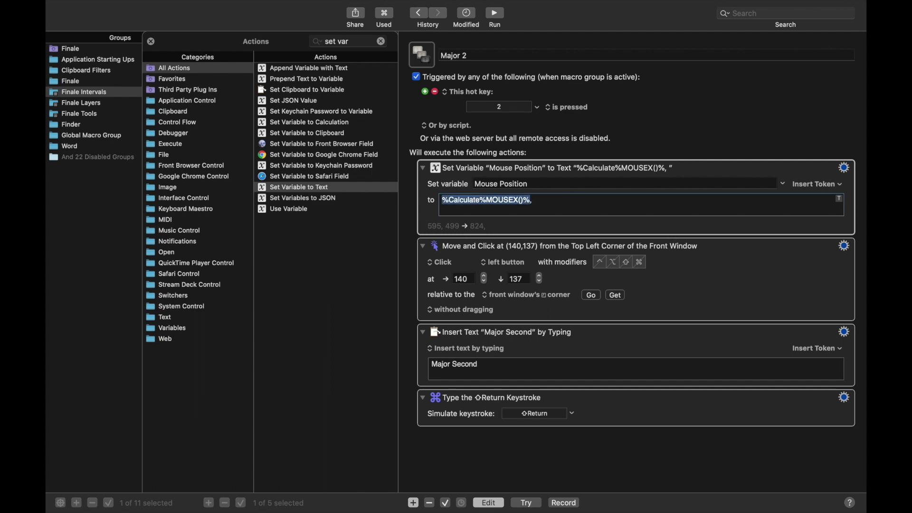
key("Right")
key("super+v")
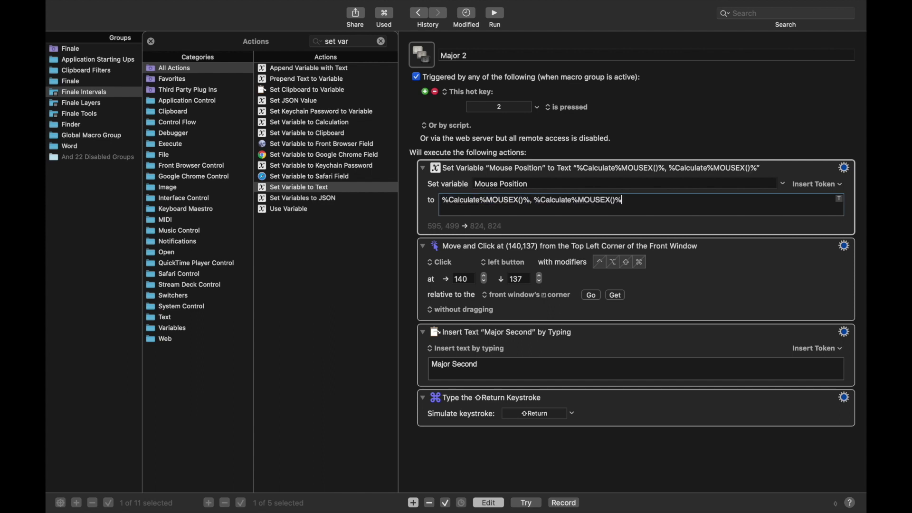
key("BackSpace")
type("Y")
Add a Use Variable action at the macro's end to restore the mouse location.
left_click(353, 42)
type("use")
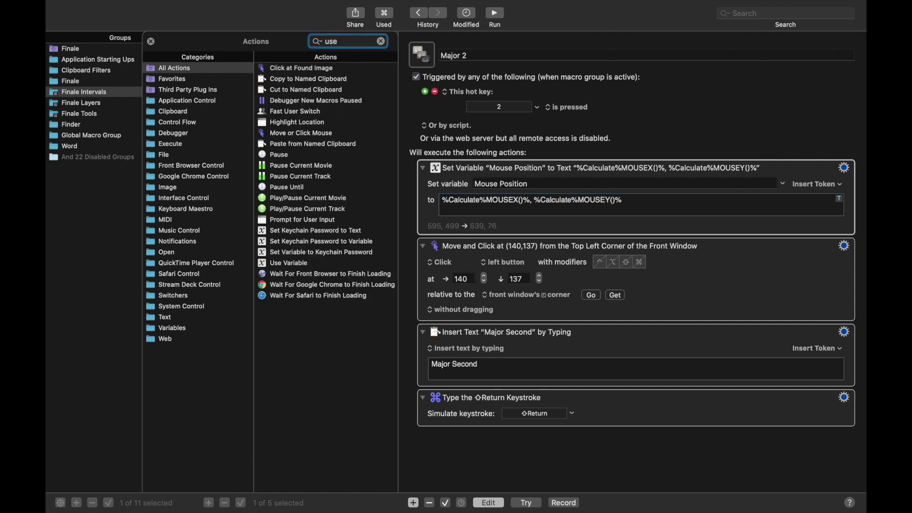
double_click(343, 262)
left_click_drag(664, 237, 660, 461)
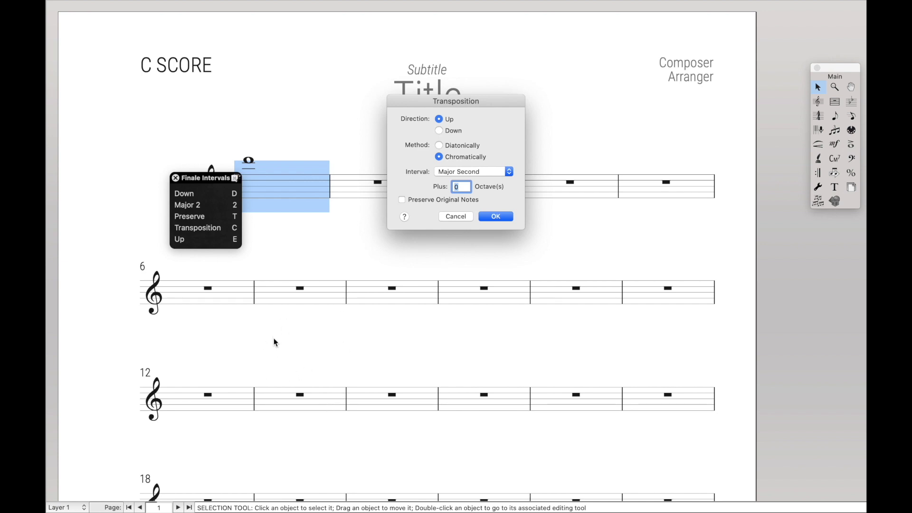
Run hotkey 2 repeatedly, confirm Major Second stays, then press T for Preserve and D for Down.
key("2")
key("2")
key("2")
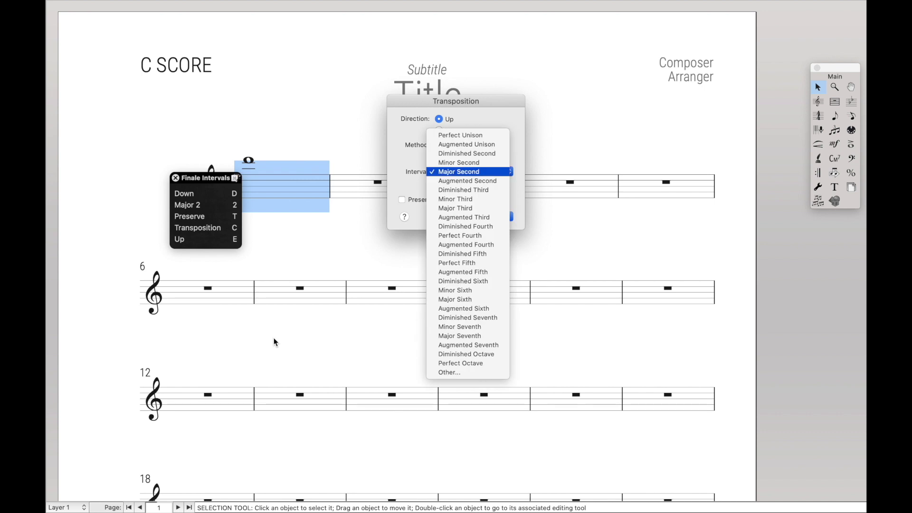
key("2")
key("2")
key("2")
key("2")
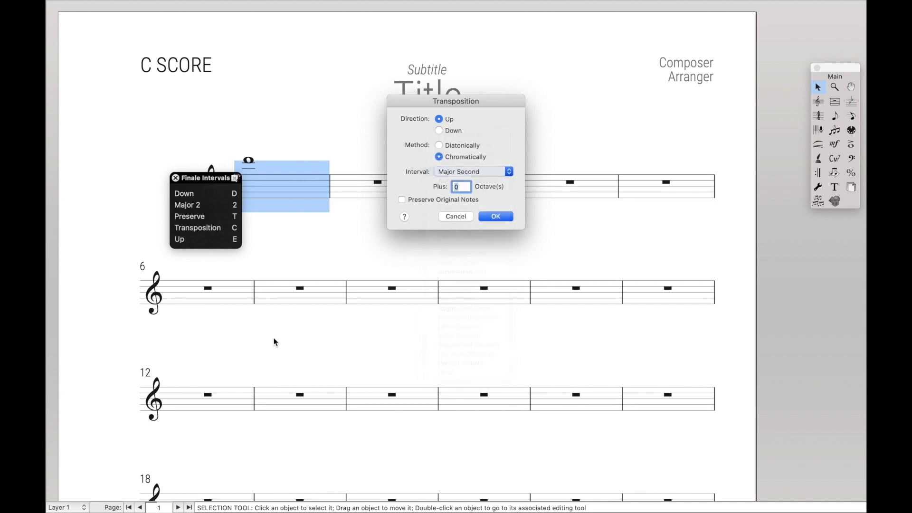
key("2")
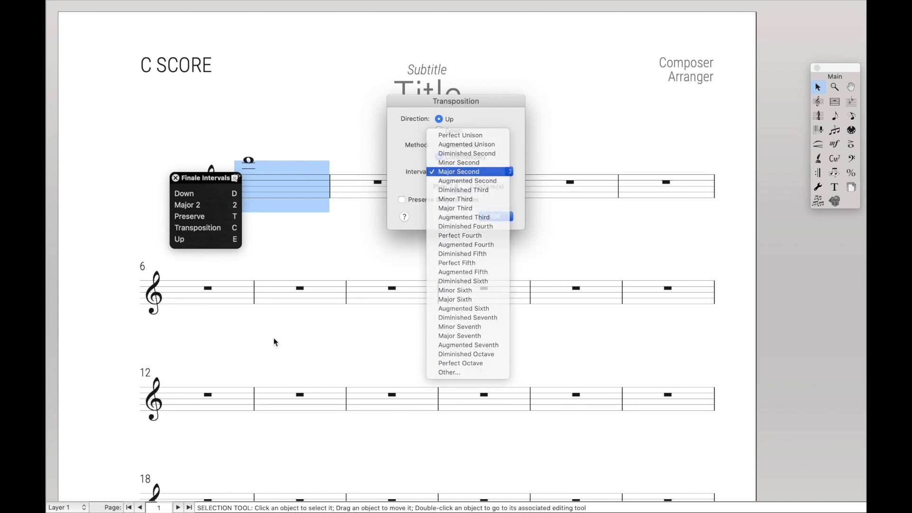
left_click(469, 174)
left_click(469, 175)
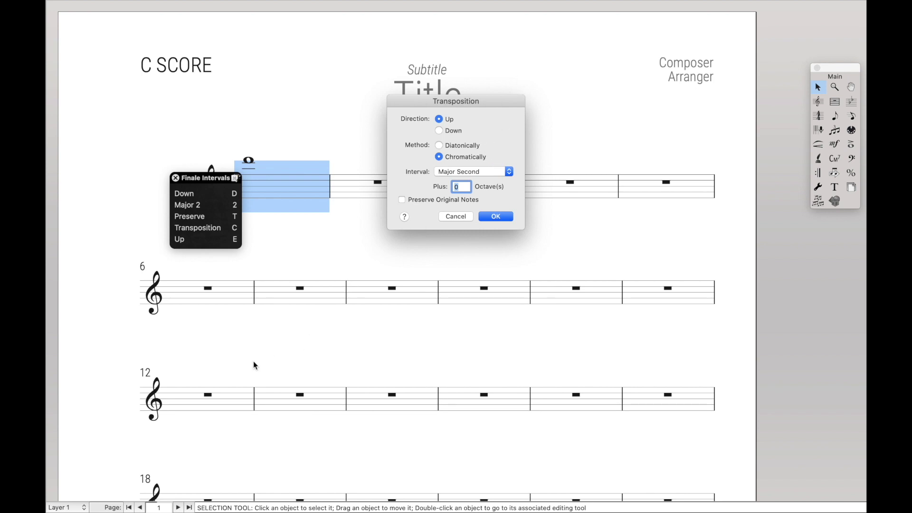
key("2")
key("2")
key("t")
key("t")
key("t")
key("t")
key("d")
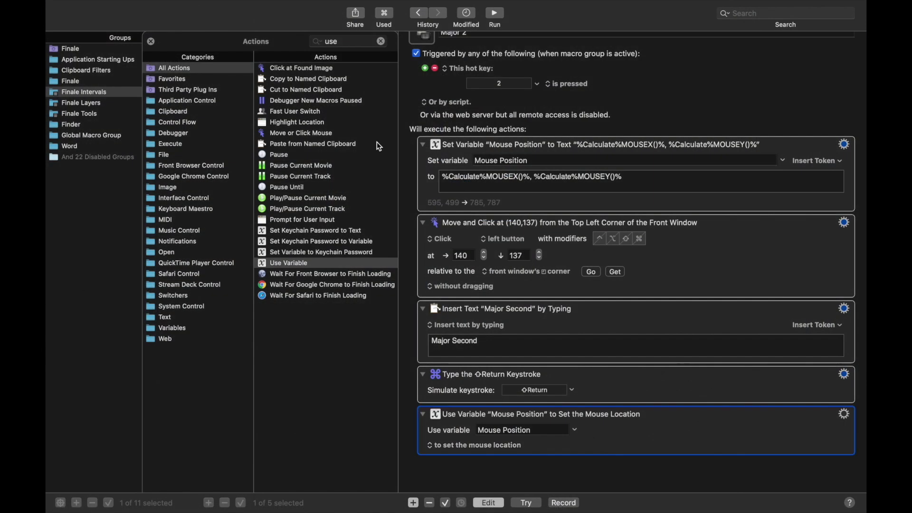
Duplicate Major 2 into a Minor 2 macro with hot key ⇧2.
key("super+k")
left_click(262, 59)
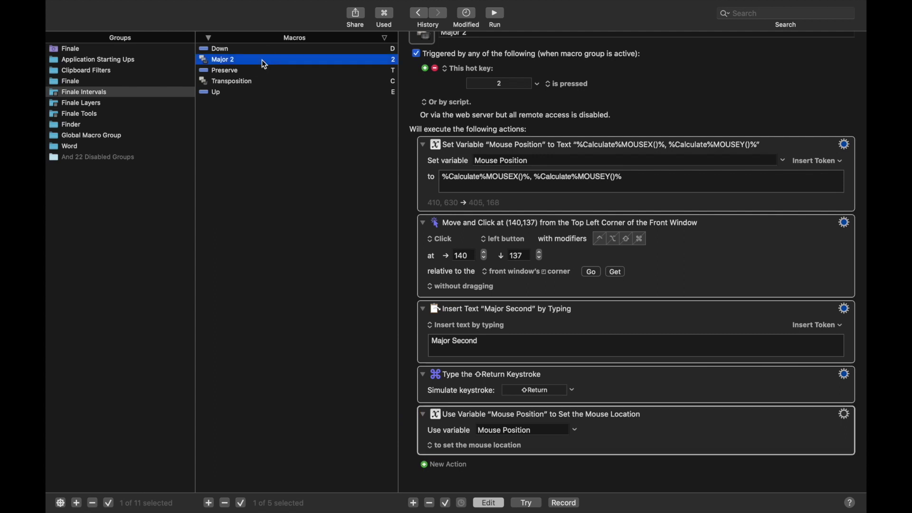
key("super+d")
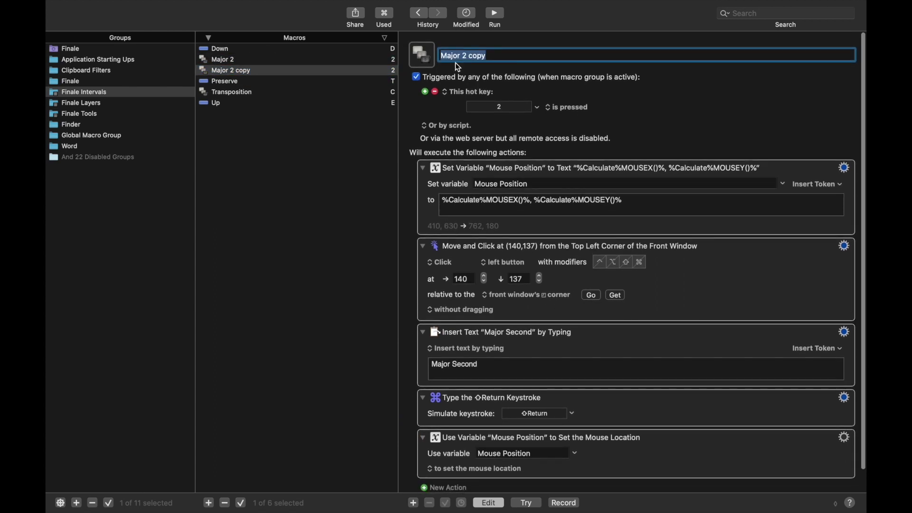
type("Minor 2")
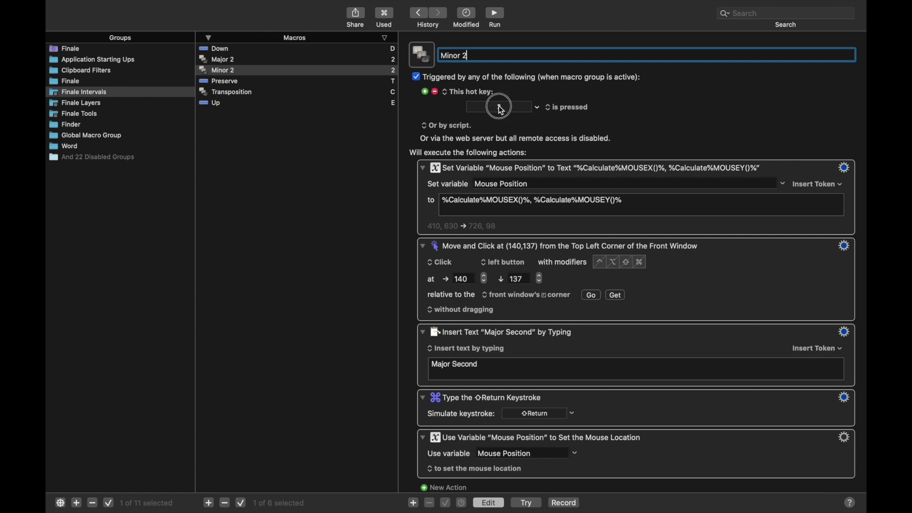
left_click(501, 107)
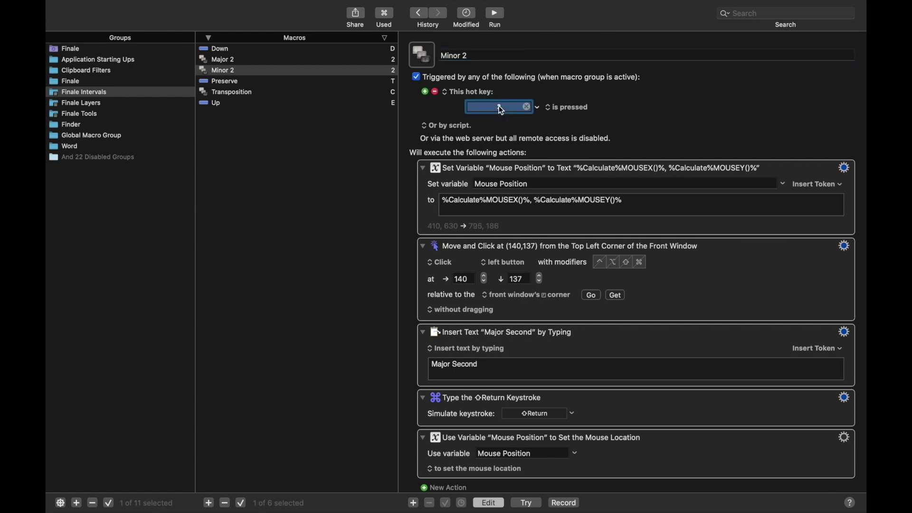
key("shift+2")
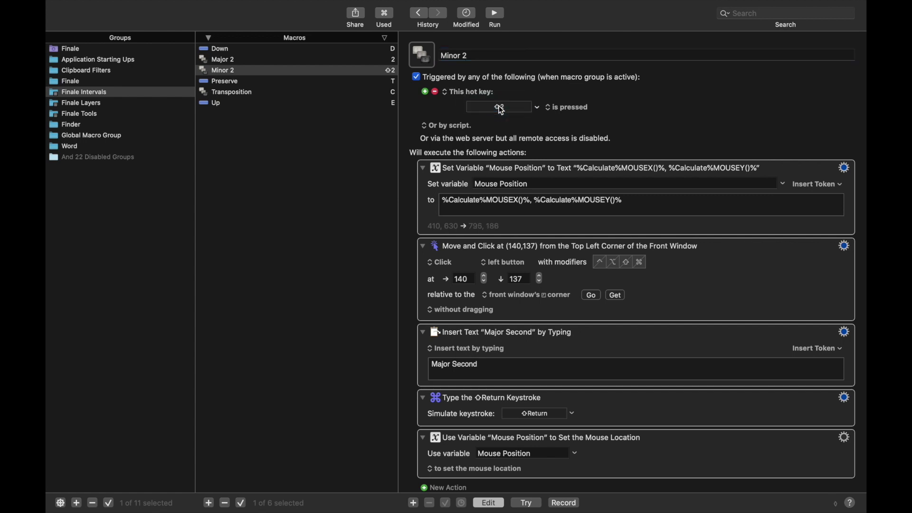
Change Minor 2's typed text to 'Minor Second' and test hotkeys 2 and ⇧2.
left_click(357, 60)
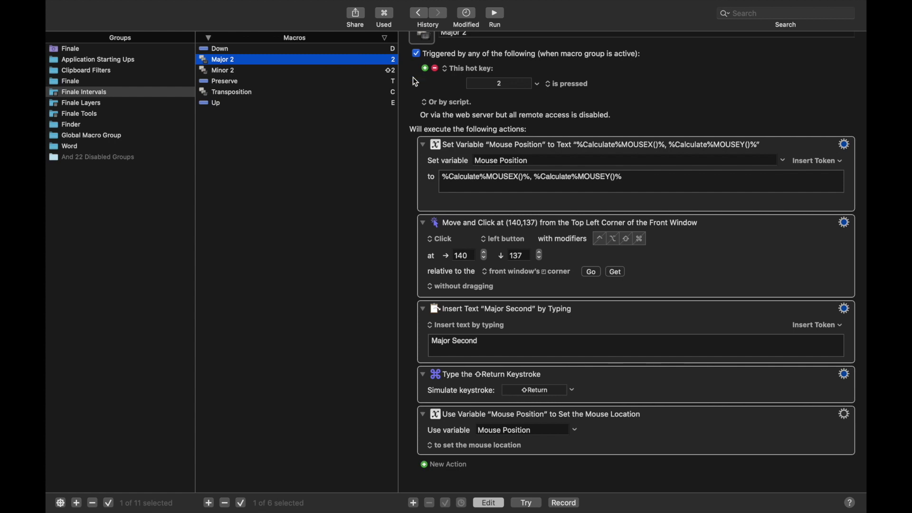
scroll(508, 129, "up", 1)
left_click(361, 81)
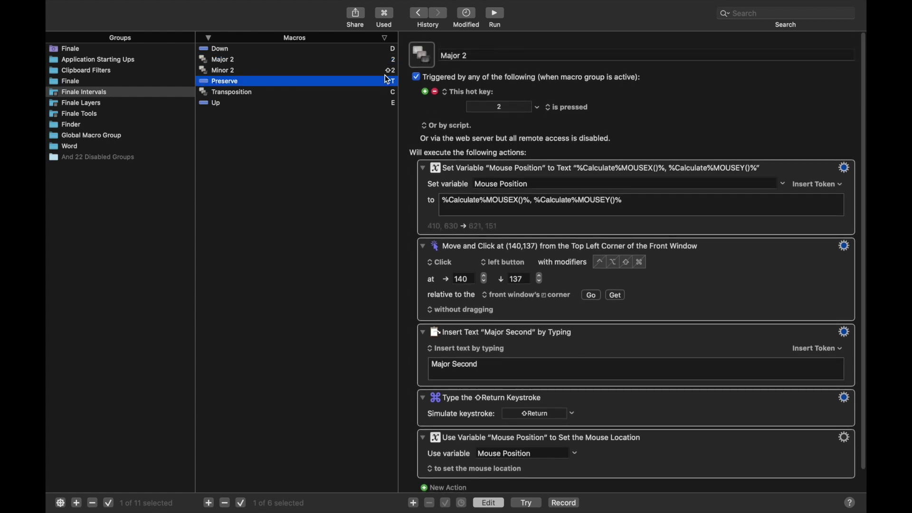
left_click(388, 72)
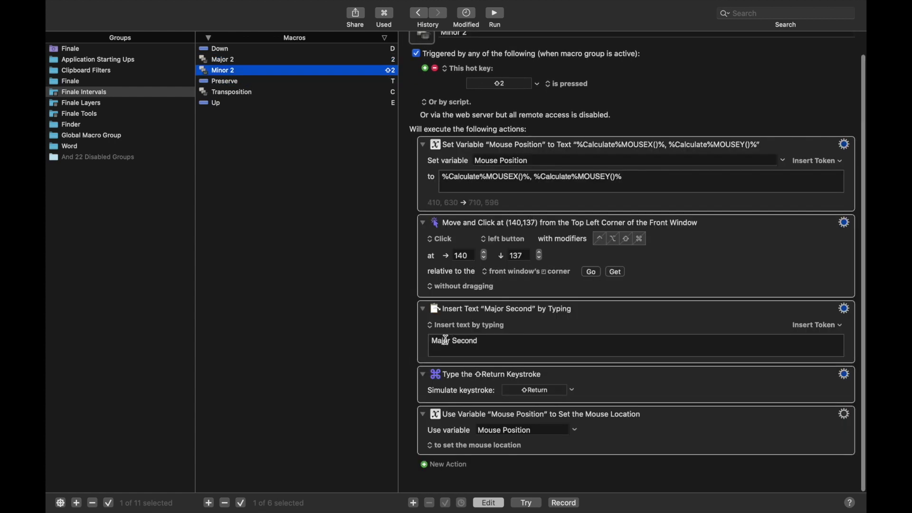
left_click(444, 341)
type("Minor")
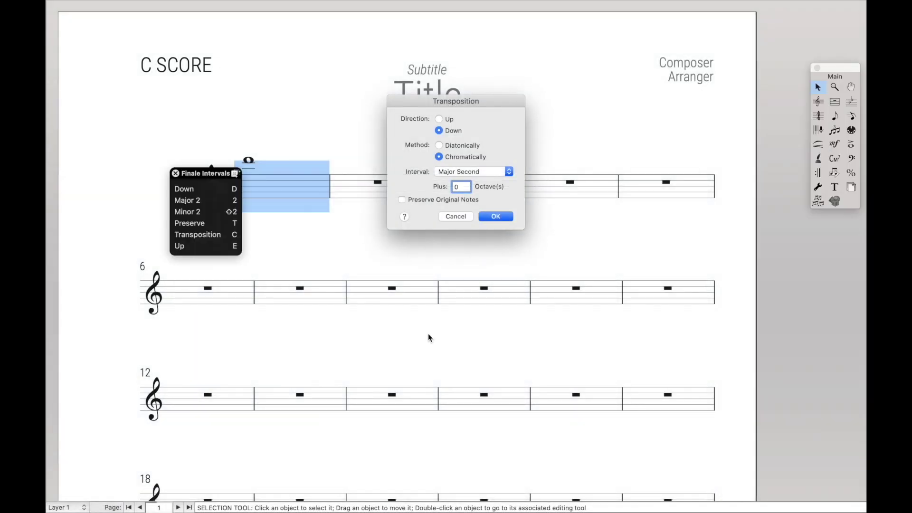
key("2")
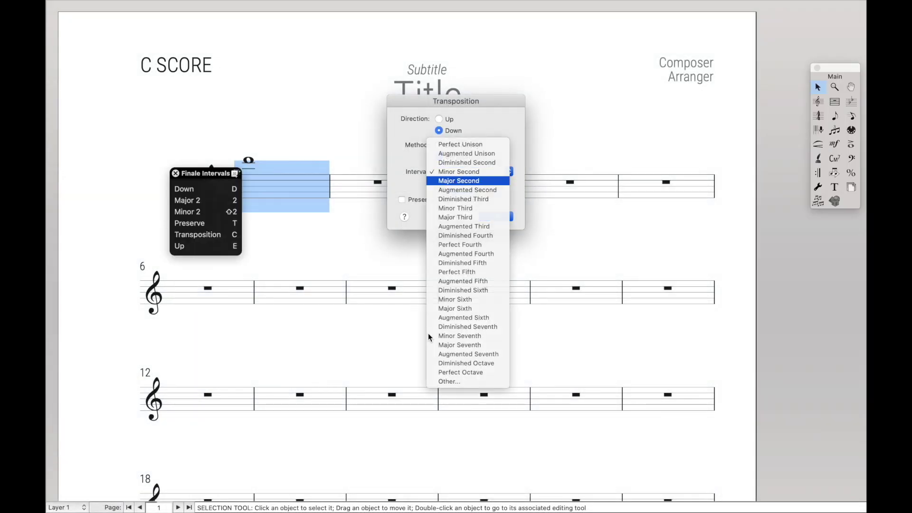
key("shift+2")
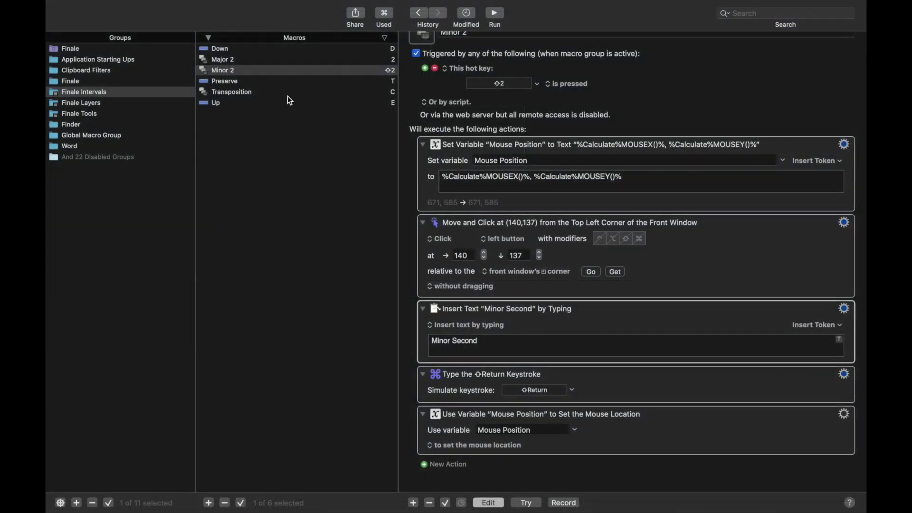
Duplicate into a Major 3 macro with hot key 3 typing 'Major Third'.
left_click(275, 69)
key("super+d")
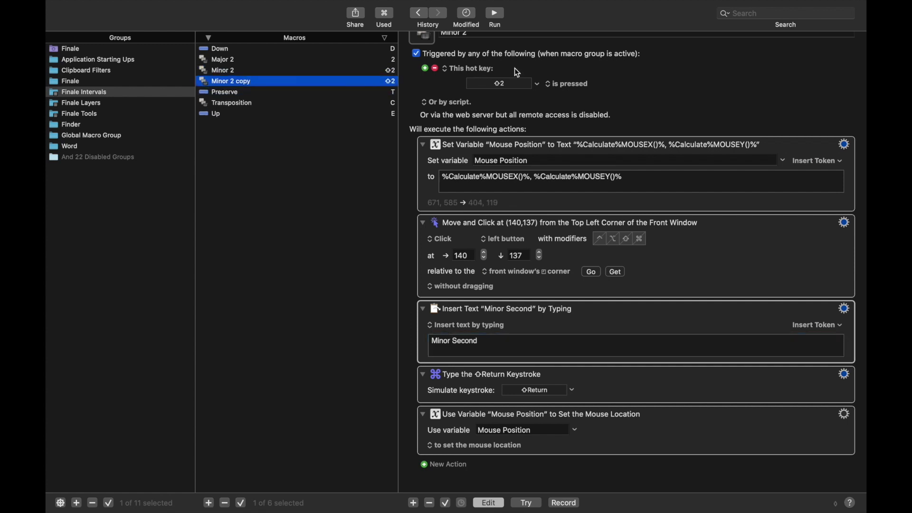
type("Major 3")
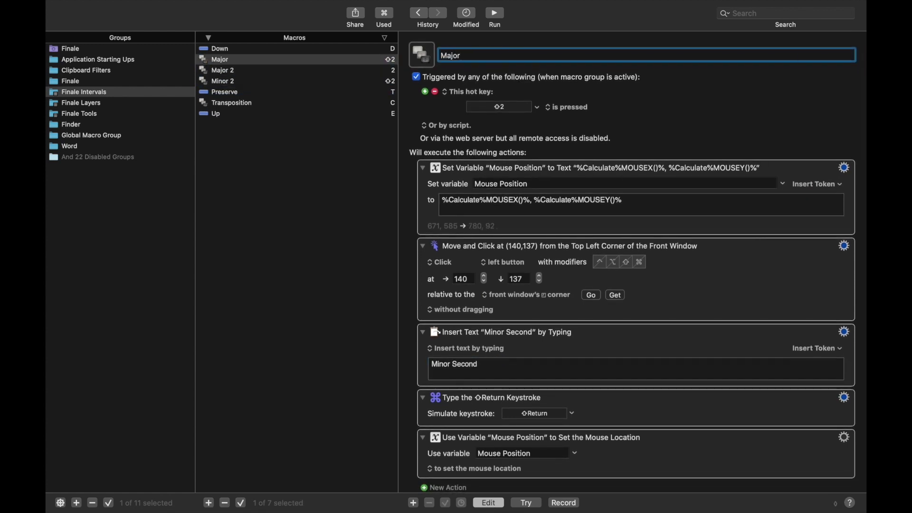
left_click(501, 107)
key("3")
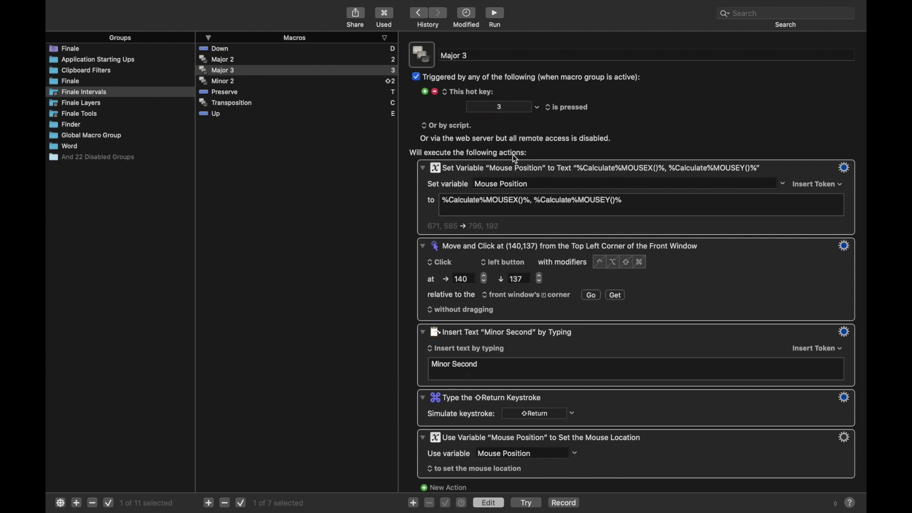
left_click(470, 368)
type("Major Third")
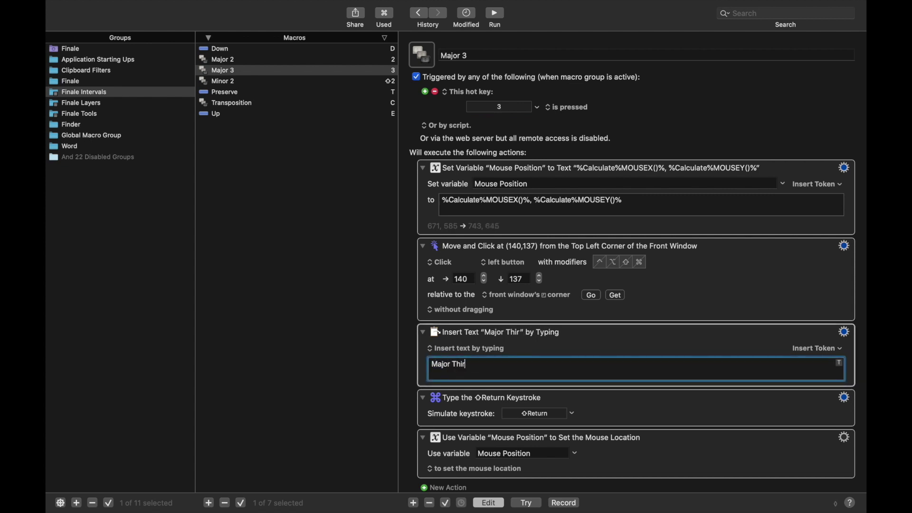
Duplicate into a Minor 3 macro with hot key ⇧3 typing 'Minor Third'.
left_click(342, 72)
key("super+d")
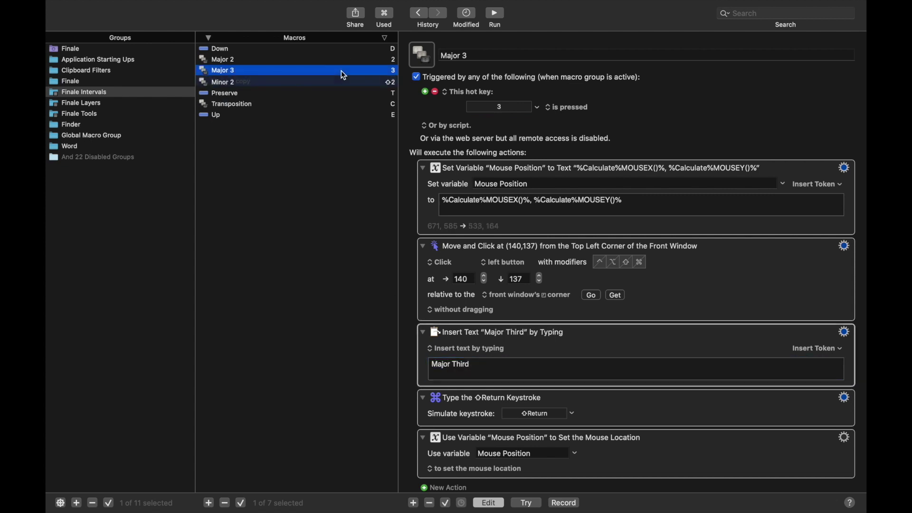
left_click(463, 56)
type("M")
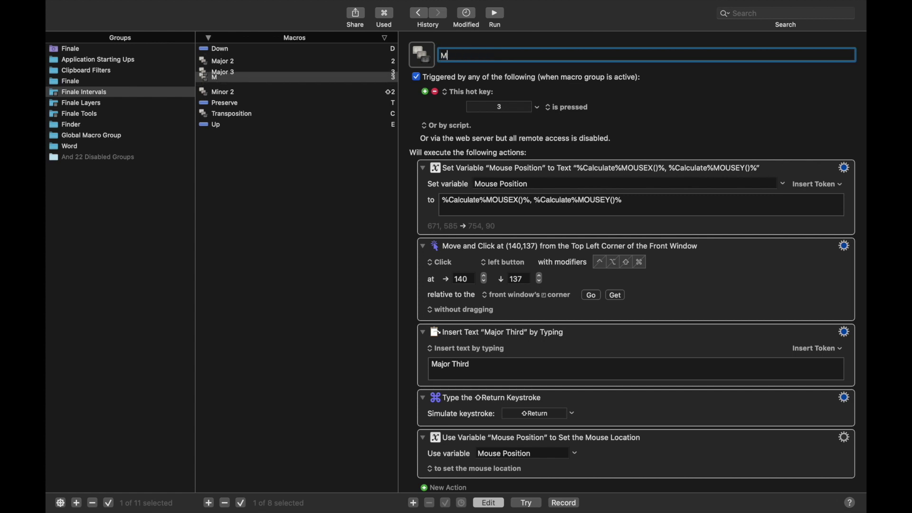
type("inor 3")
left_click(502, 107)
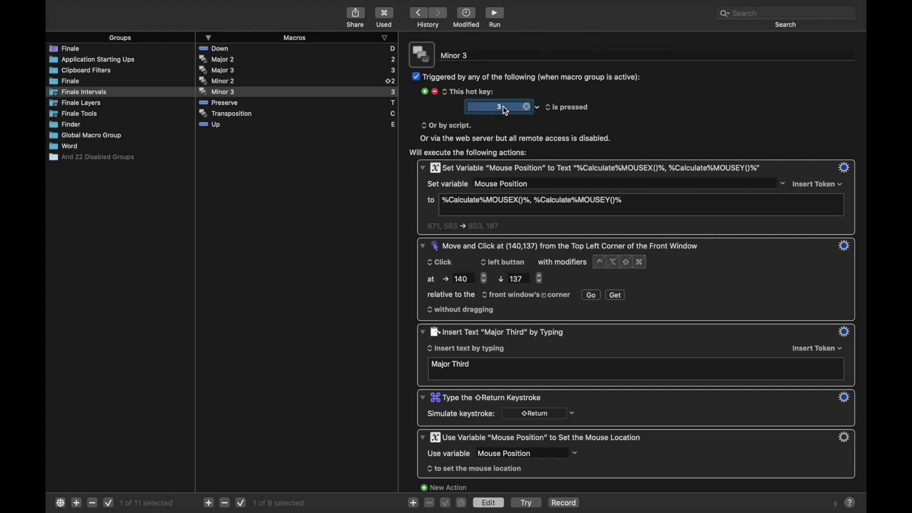
key("shift+3")
double_click(526, 372)
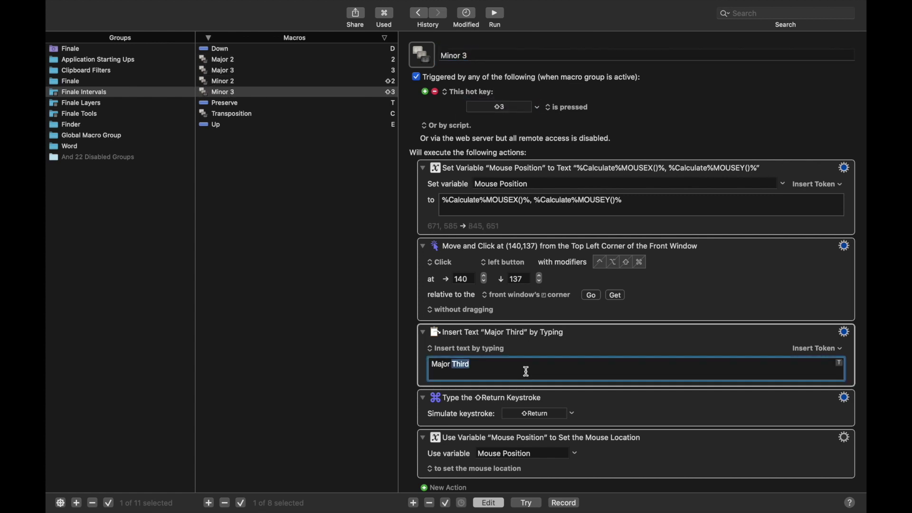
key("super+a")
type("Minor Third")
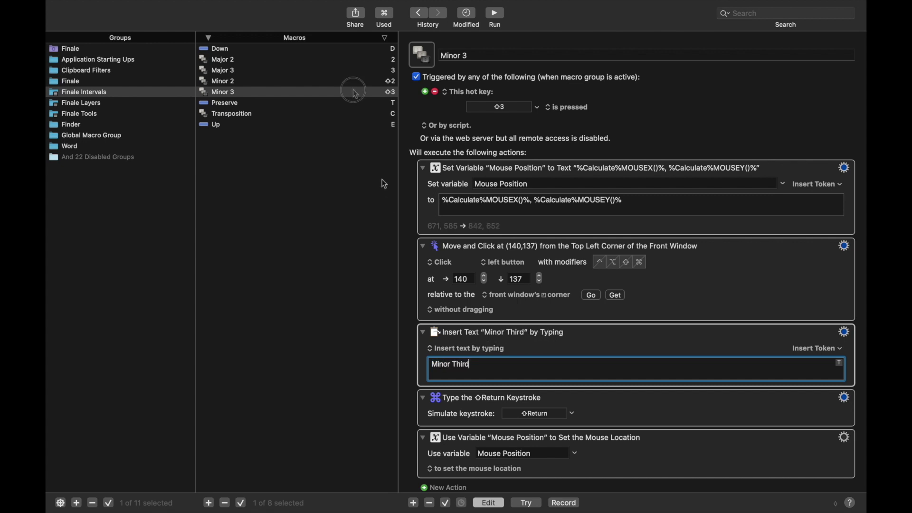
Duplicate into a Perfect 4 macro with hot key 4 typing 'Perfect Fourth'.
left_click(357, 94)
key("super+d")
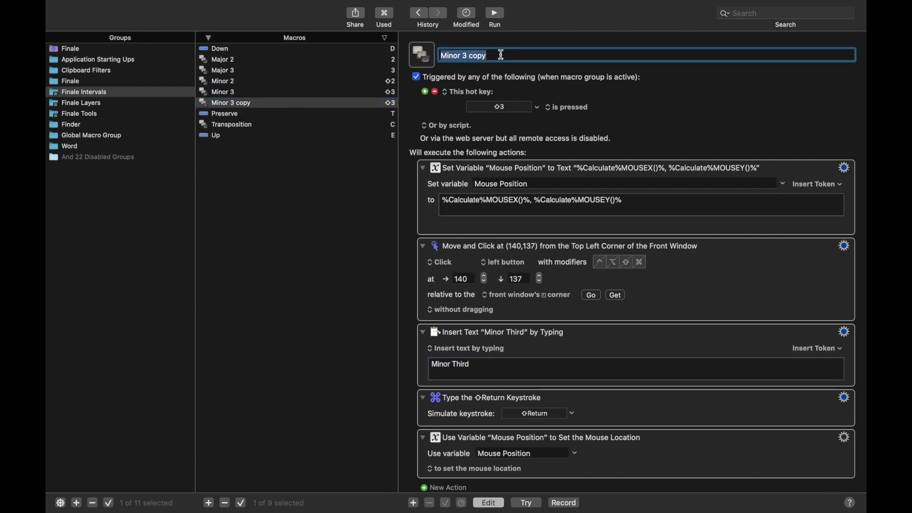
type("Perfect")
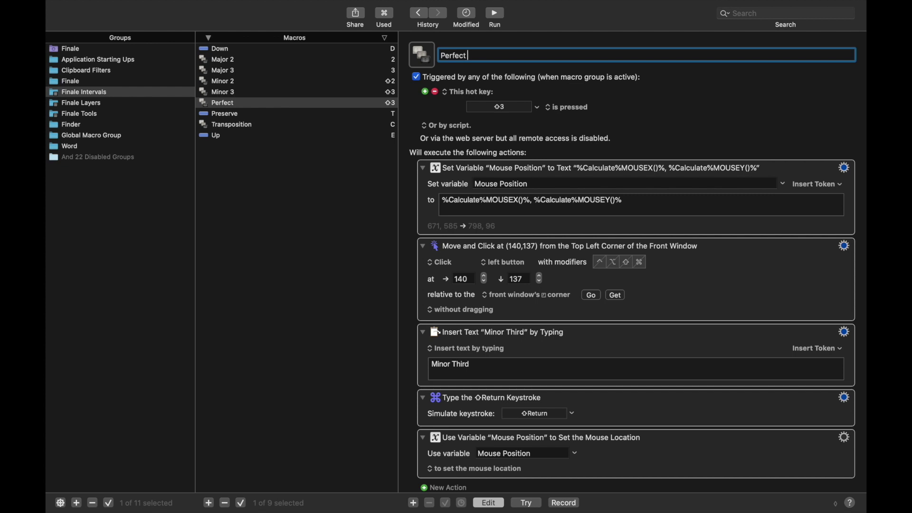
type(" 4")
left_click(518, 107)
key("4")
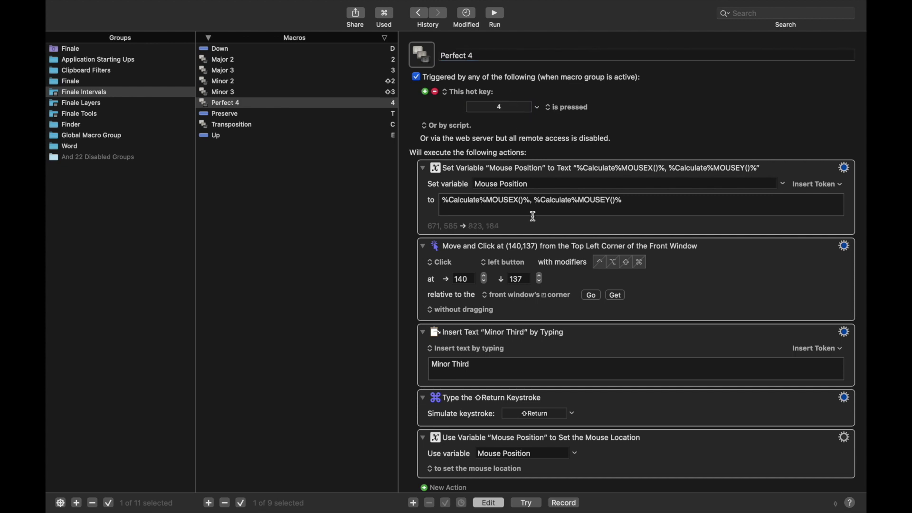
triple_click(508, 364)
type("Perfec")
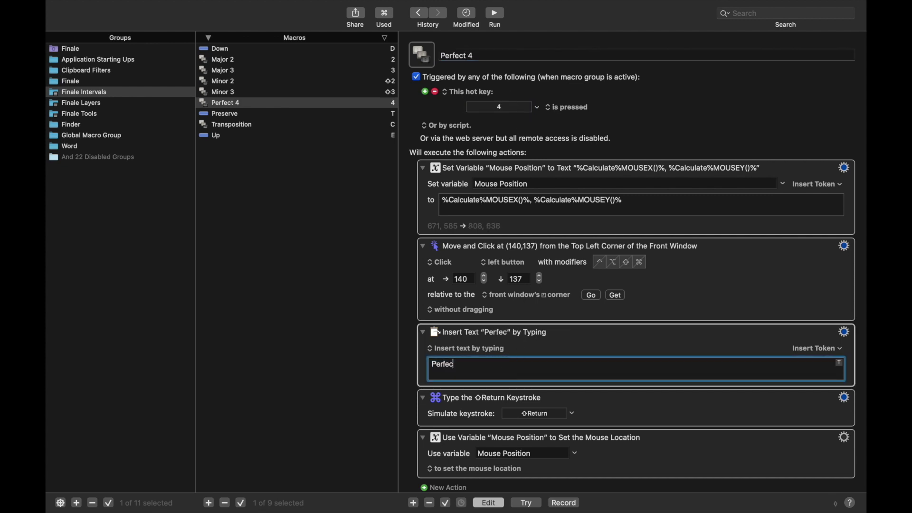
type("t Fourth")
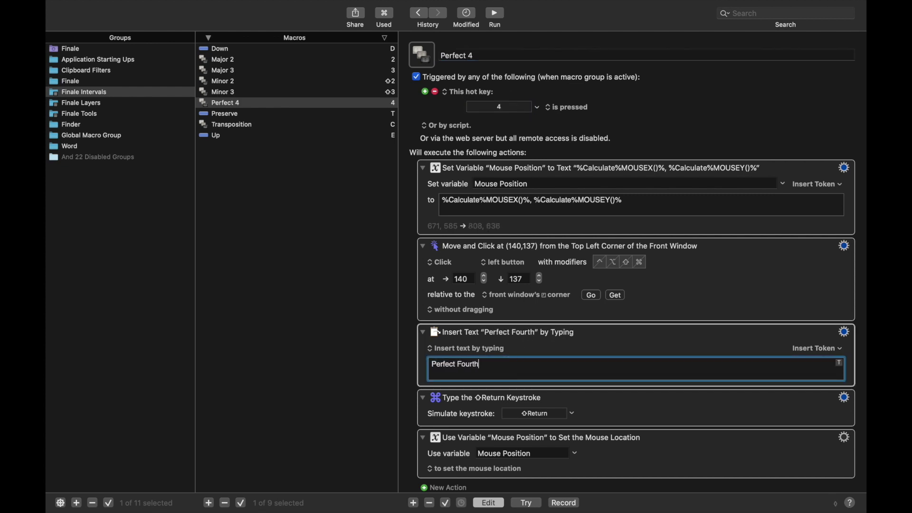
Duplicate into an Augmented 4 macro with hot key ⇧4 typing 'Augmented Fourth', then duplicate it.
left_click(240, 103)
key("super+d")
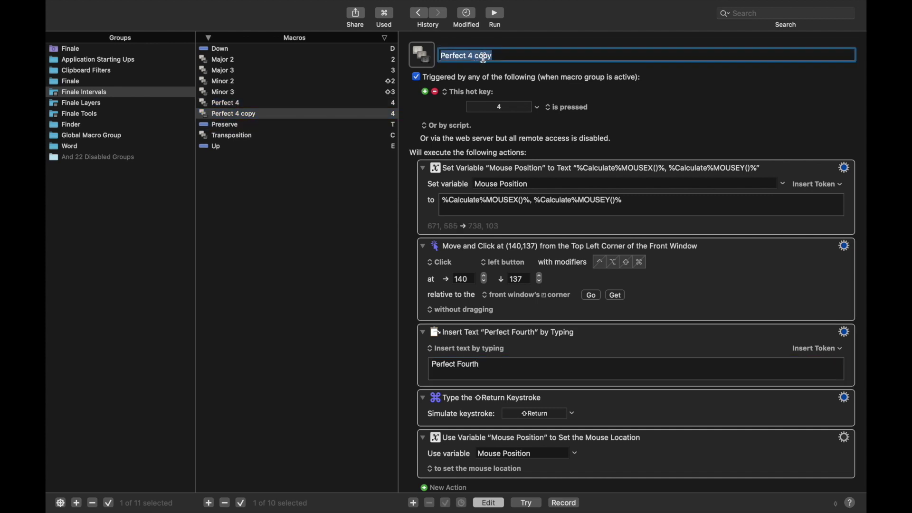
type("Augm")
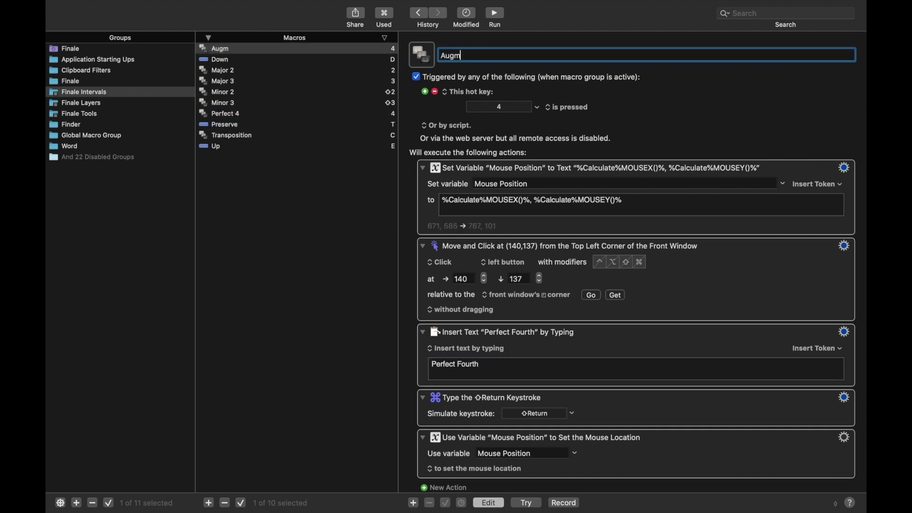
type("ented $")
key("BackSpace")
type("4")
left_click(502, 107)
key("shift+4")
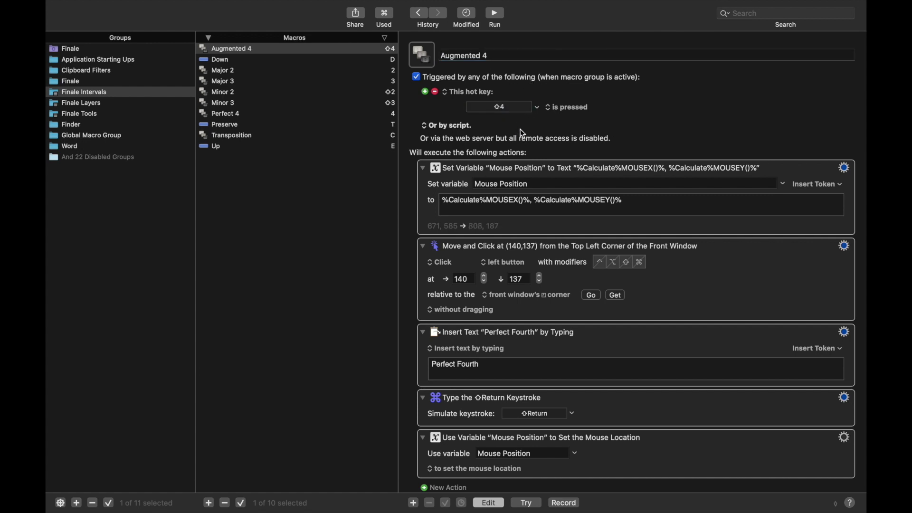
double_click(456, 365)
type("Augm")
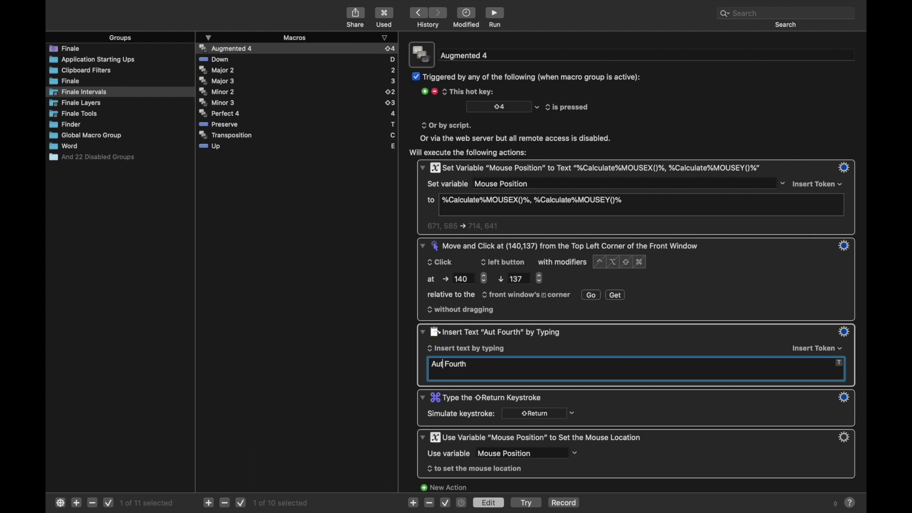
type("ented")
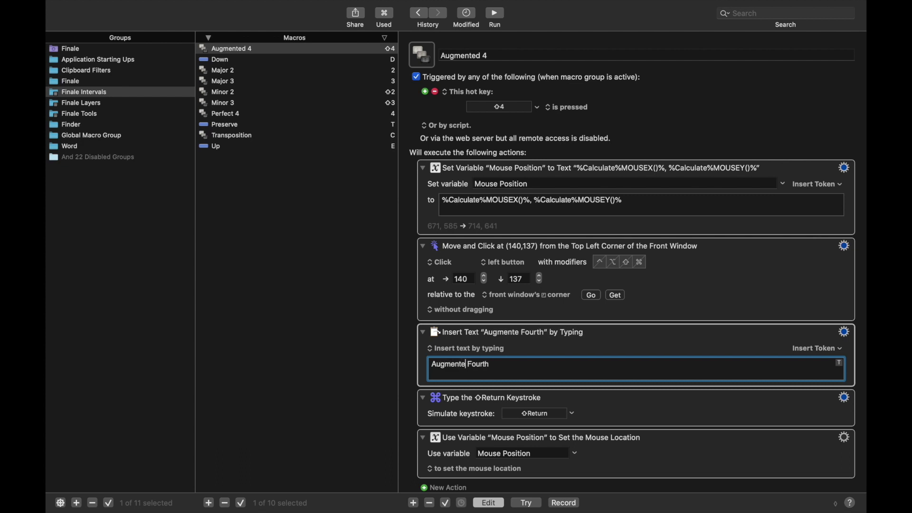
key("BackSpace")
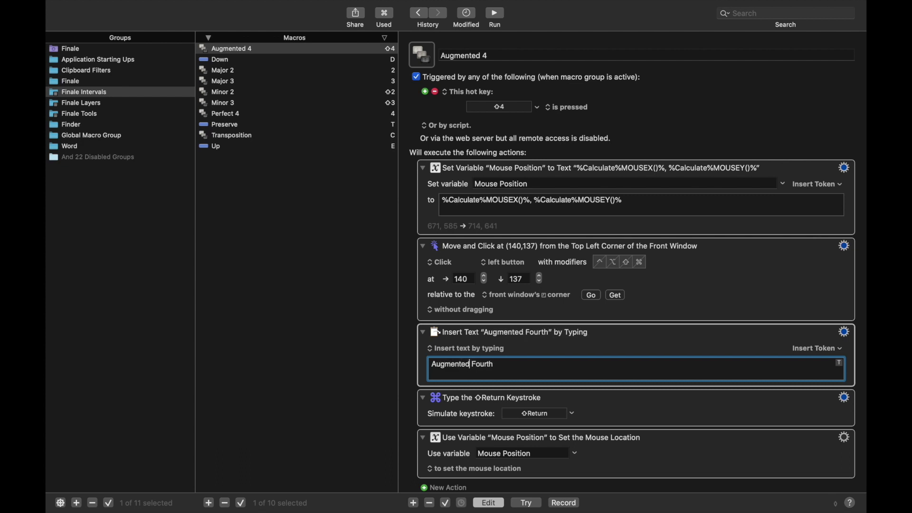
left_click(229, 49)
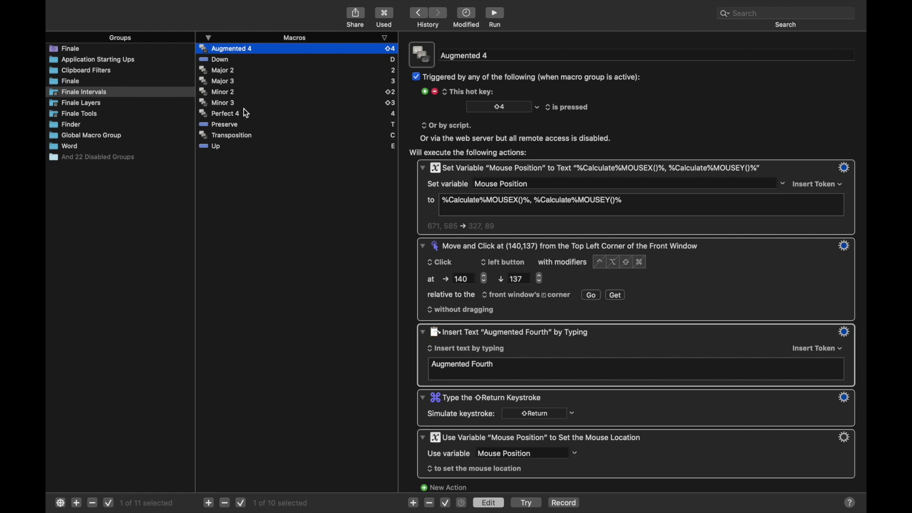
key("super+d")
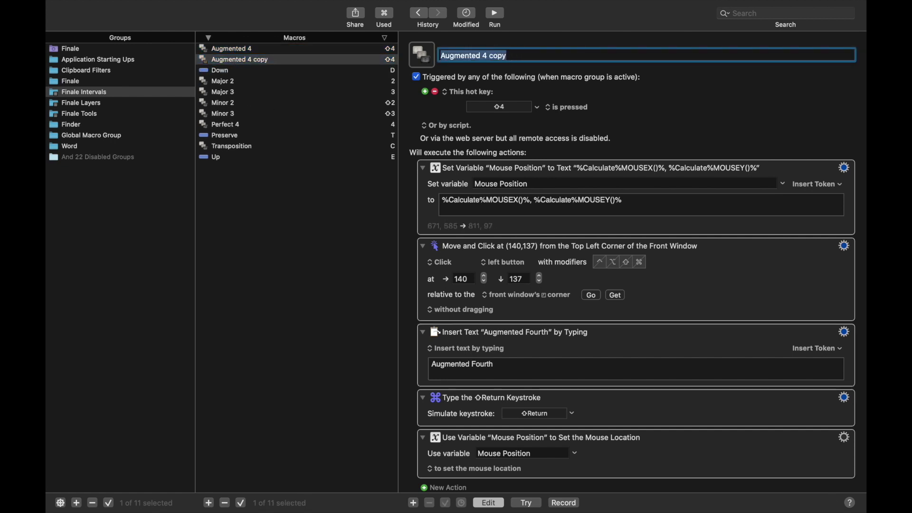
Turn the copy into a Perfect 5 macro with hot key 5 typing 'Perfect Fifth'.
type("Perfect 5")
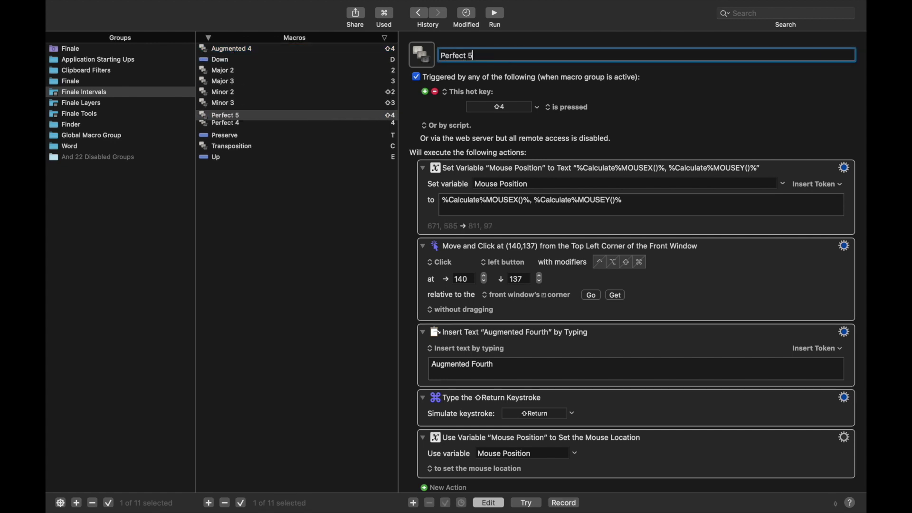
left_click(504, 108)
key("5")
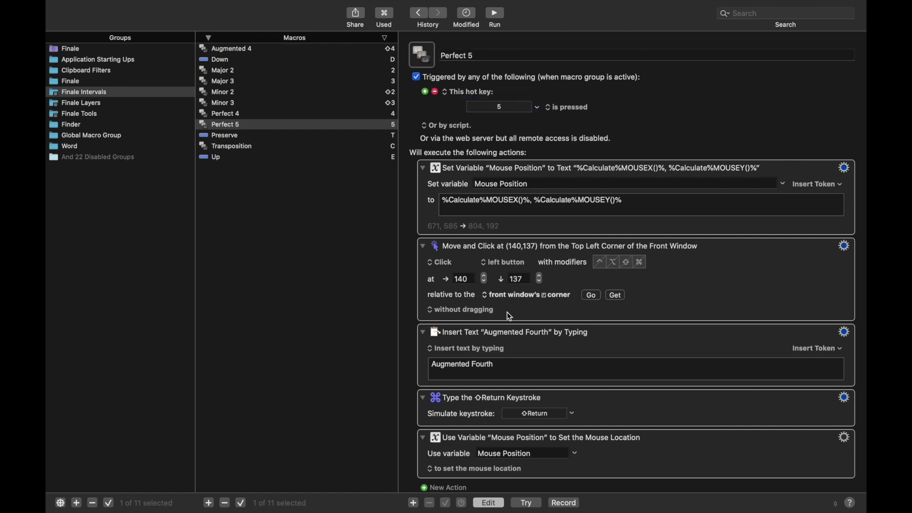
triple_click(500, 370)
type("P")
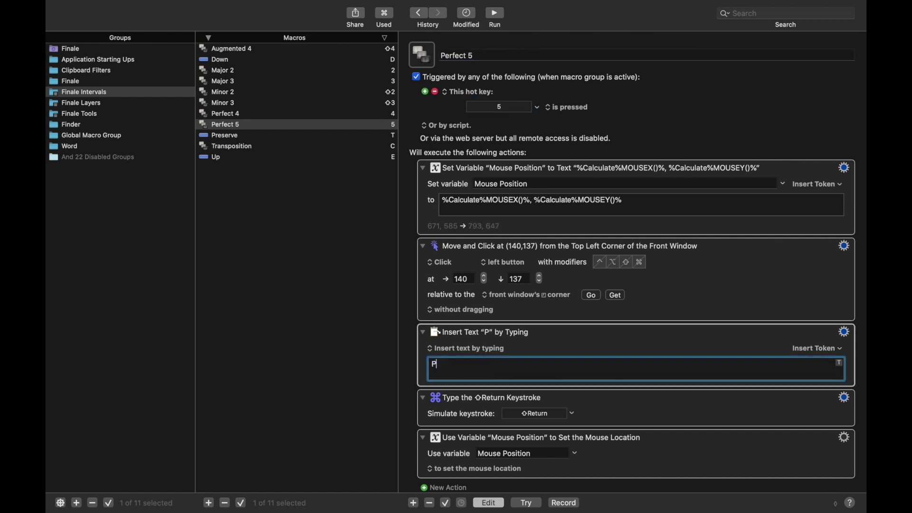
type("erfect Fifth")
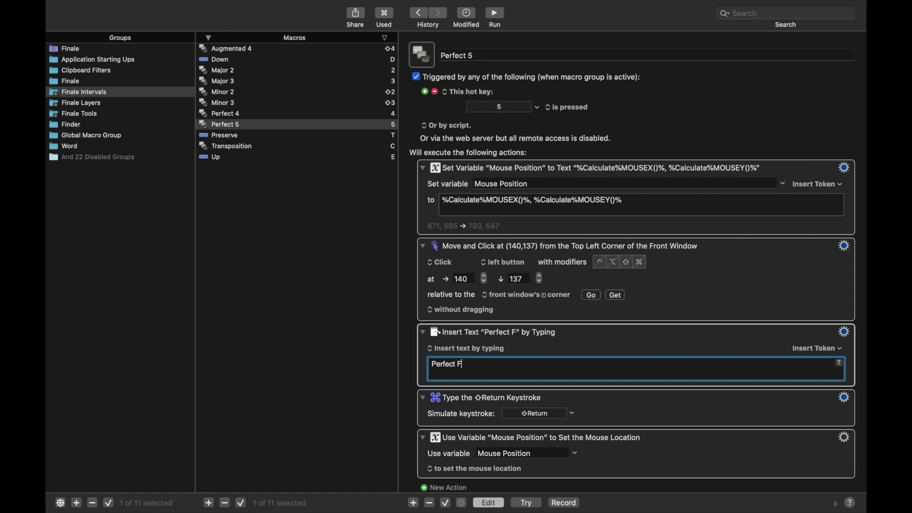
Duplicate into a Diminished 5 macro with hot key ⇧5 typing 'Diminished Fifth', then duplicate it.
left_click(262, 127)
key("super+d")
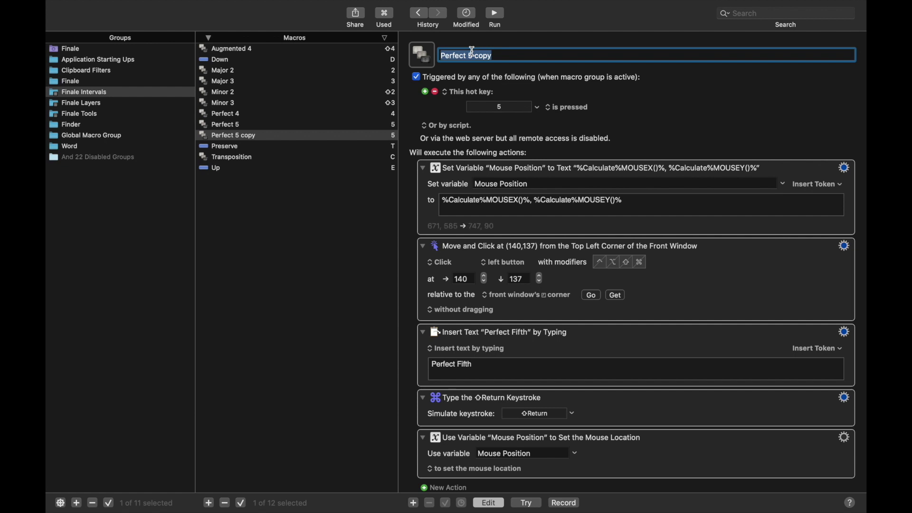
type("Diminished 5")
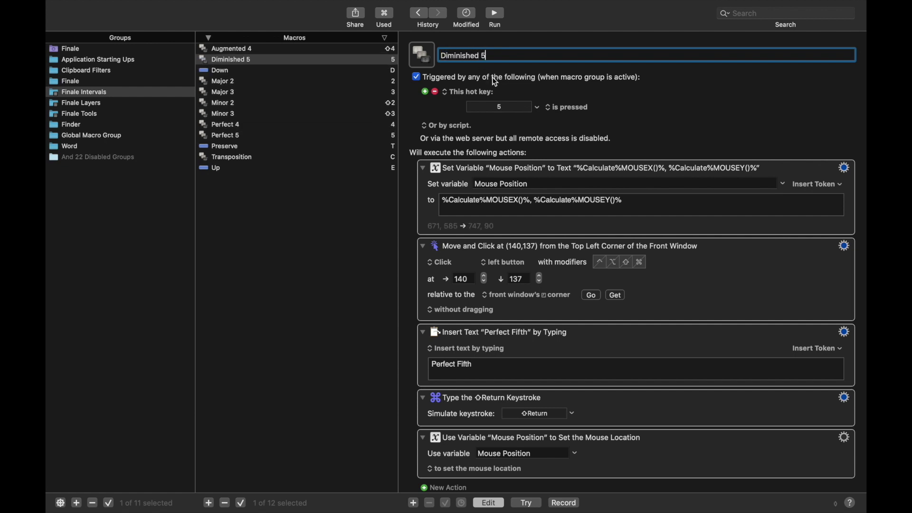
left_click(508, 108)
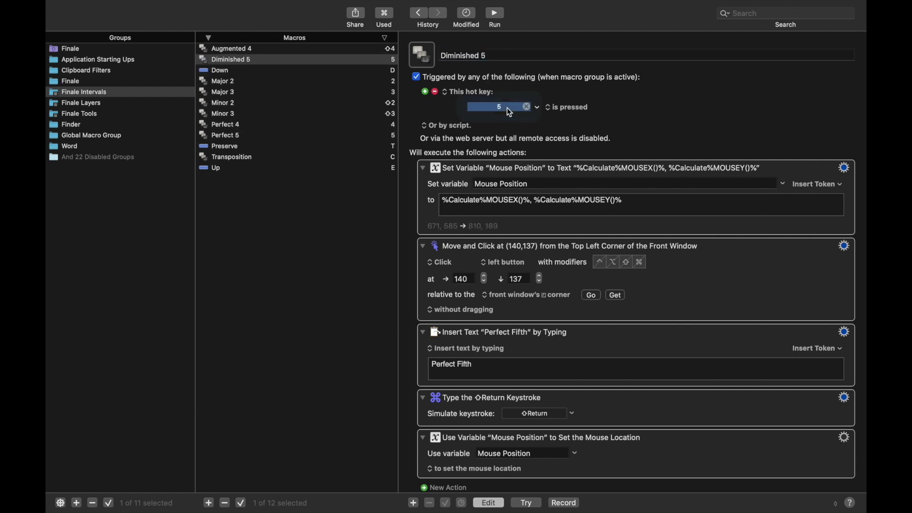
key("shift+5")
triple_click(521, 365)
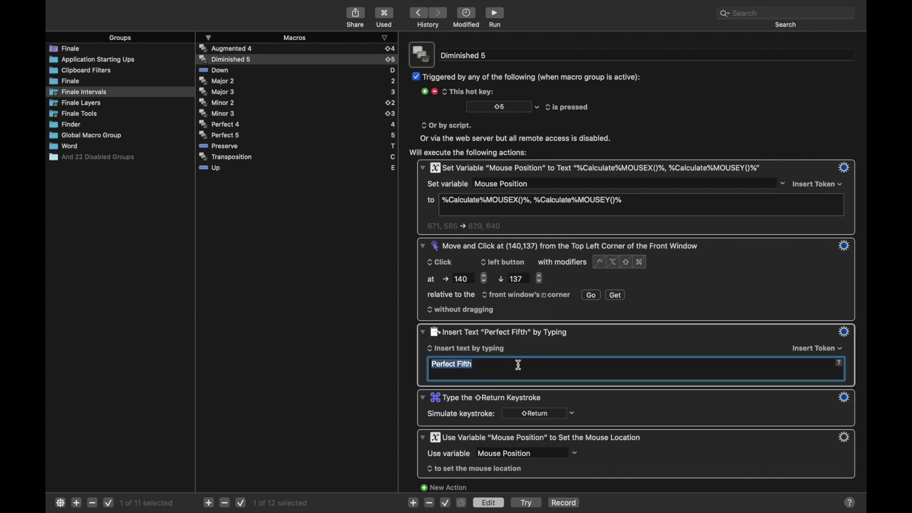
type("Diminished Fifth")
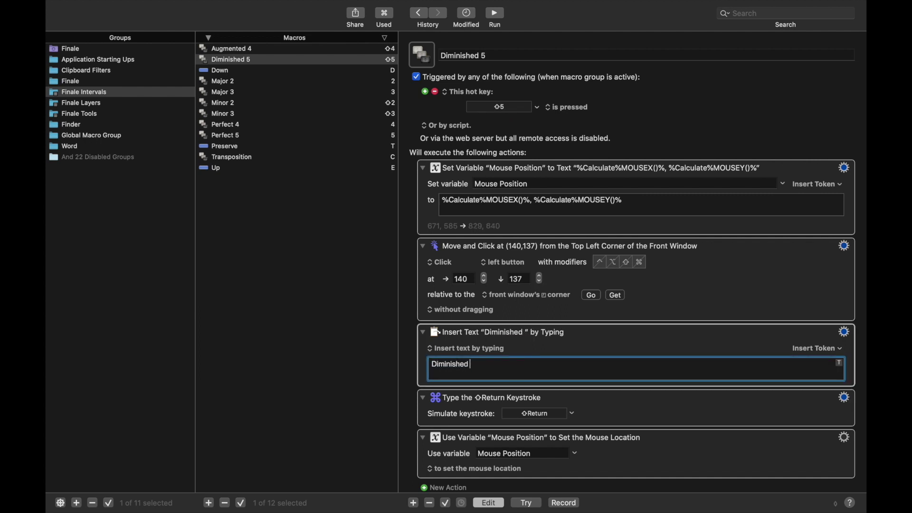
left_click(310, 61)
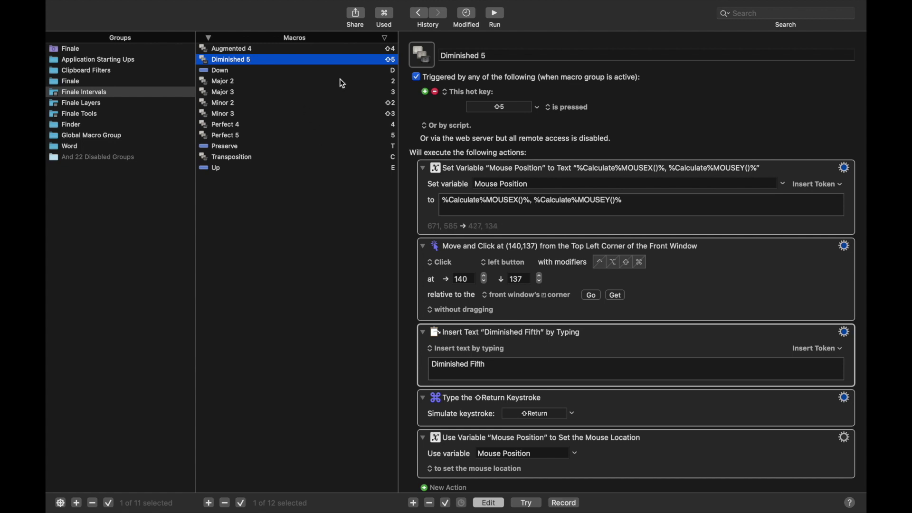
key("super+d")
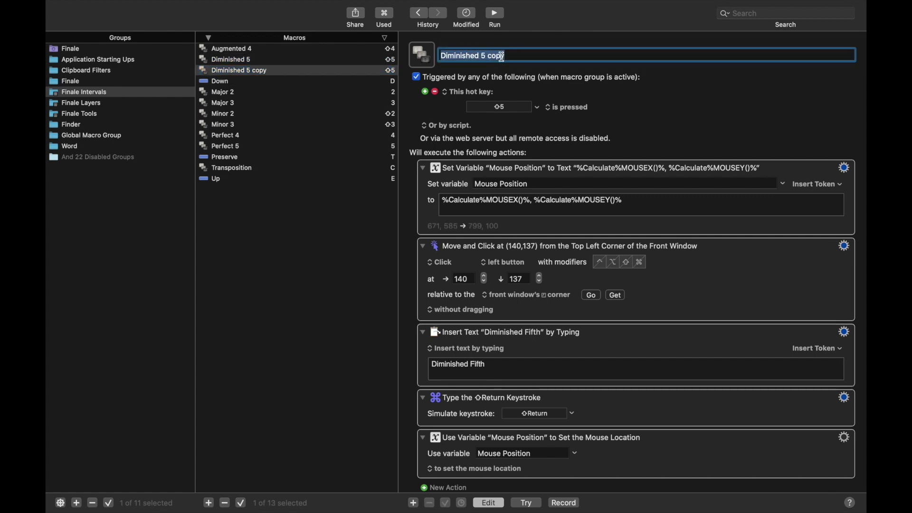
Name the copy Major 6 with hot key W, and have it type 'Major Sixth'.
type("Major 6")
left_click(518, 107)
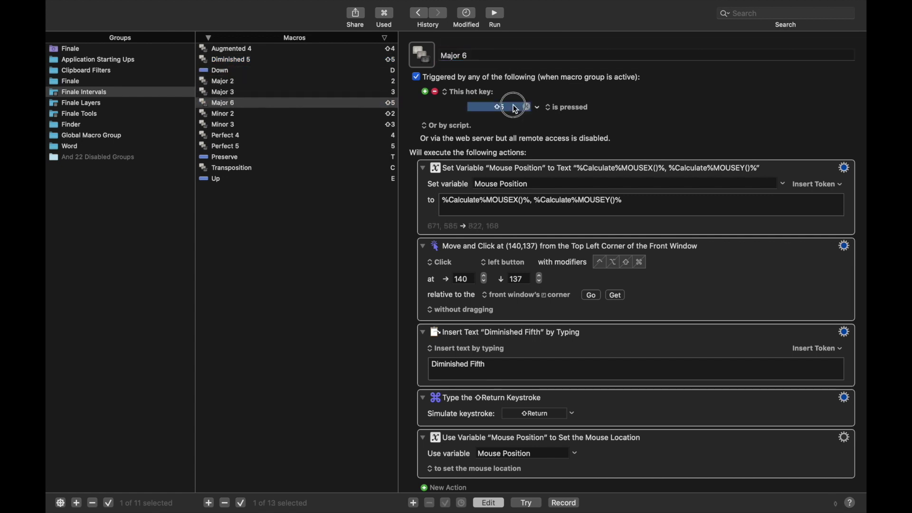
key("w")
triple_click(509, 368)
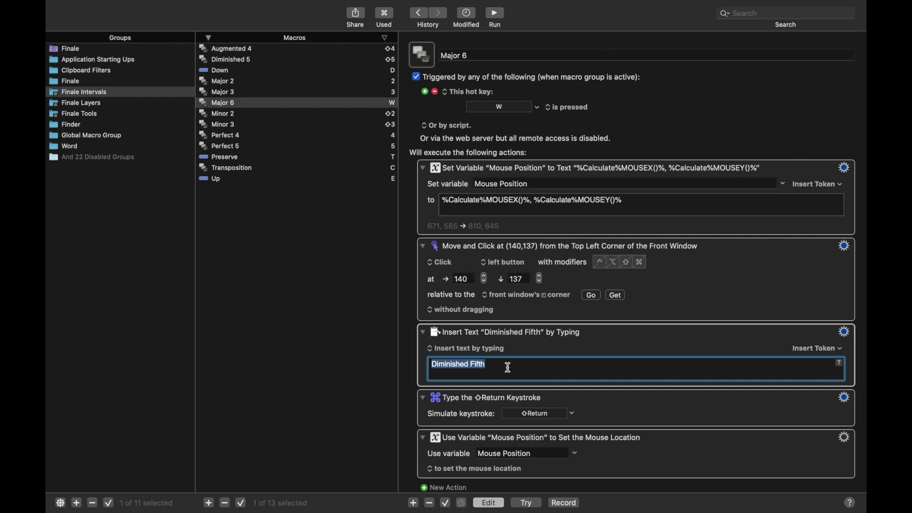
type("Major S")
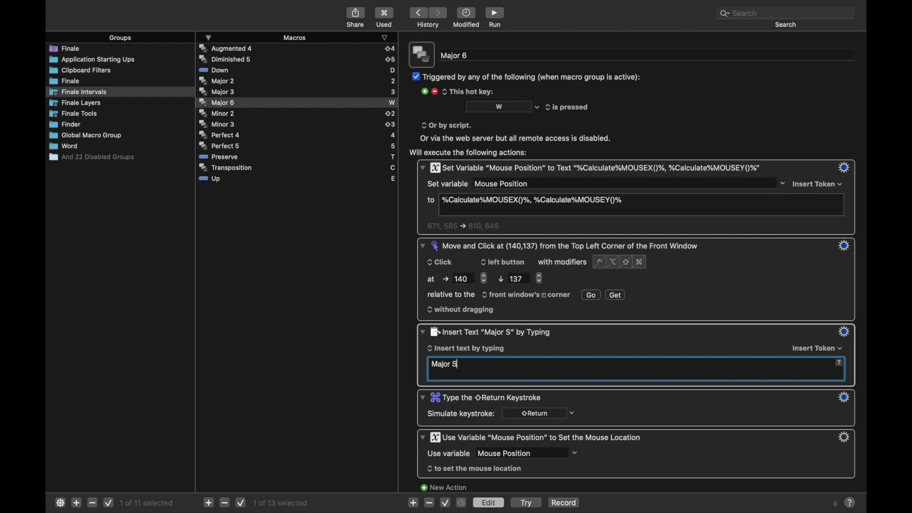
type("ixth")
Duplicate it into a Minor 6 macro with hot key ⇧W, typing 'Minor Sixth'.
left_click(243, 105)
key("super+d")
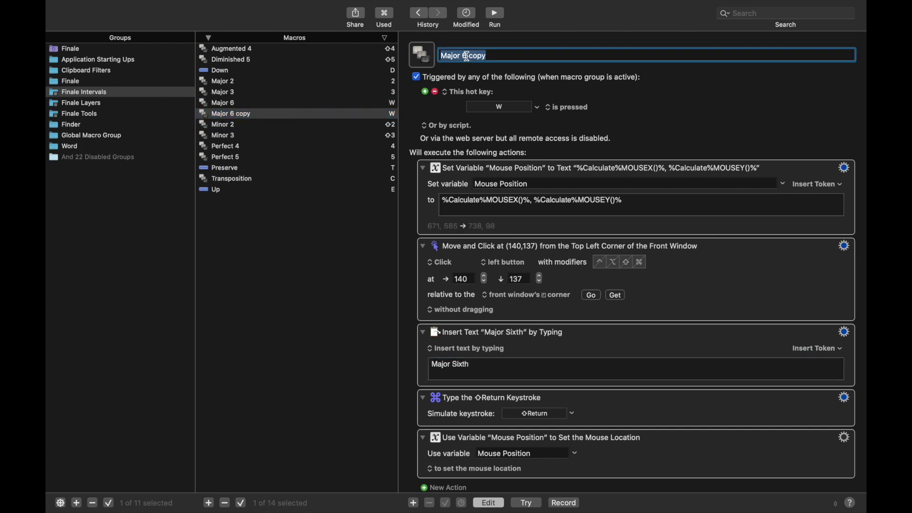
type("Minor 6")
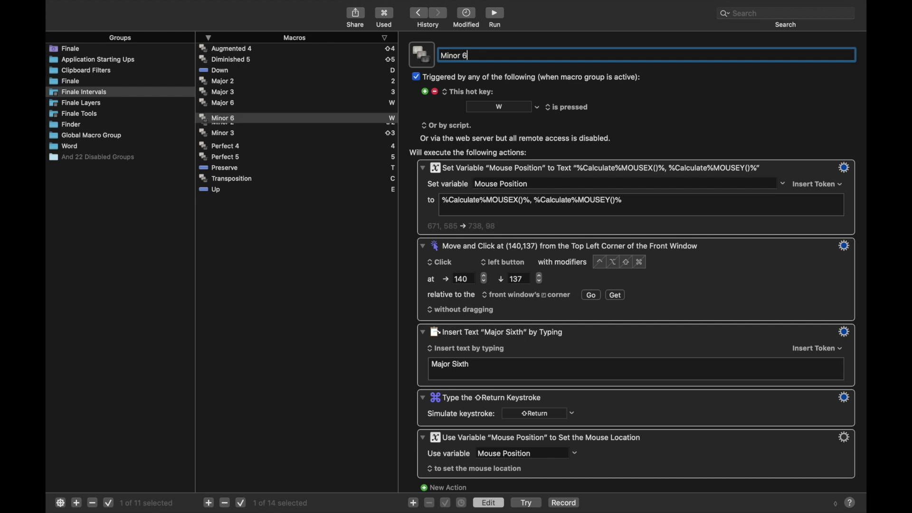
left_click(504, 105)
key("shift+w")
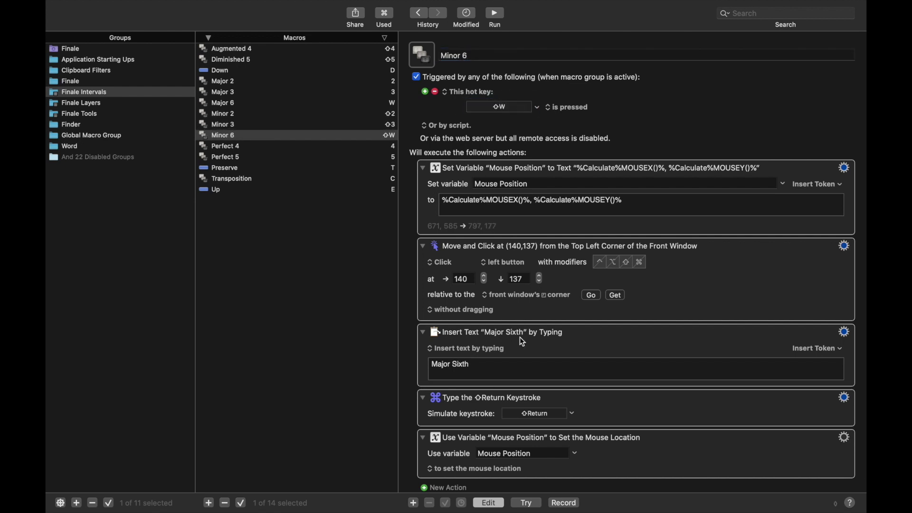
double_click(441, 366)
type("Minor")
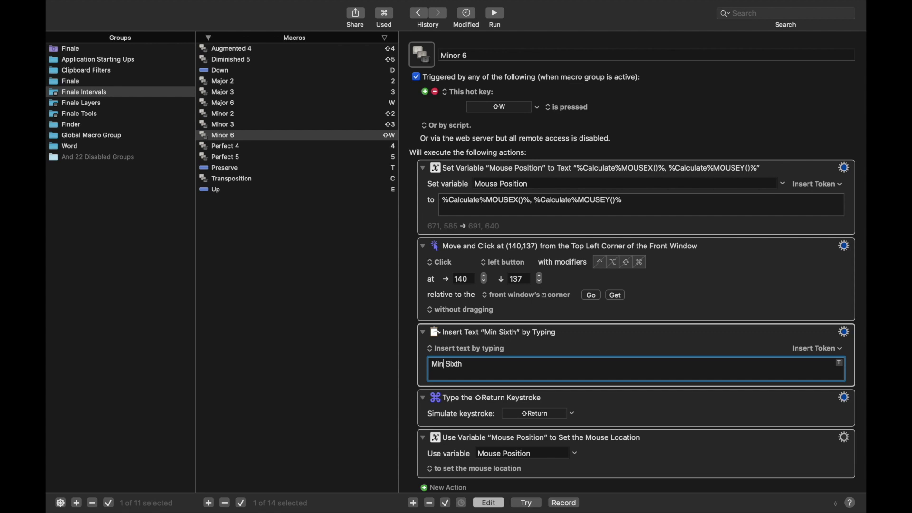
Duplicate Minor 6 into a Major 7 macro with hot key Q, typing 'Major Seventh'.
left_click(279, 136)
key("super+d")
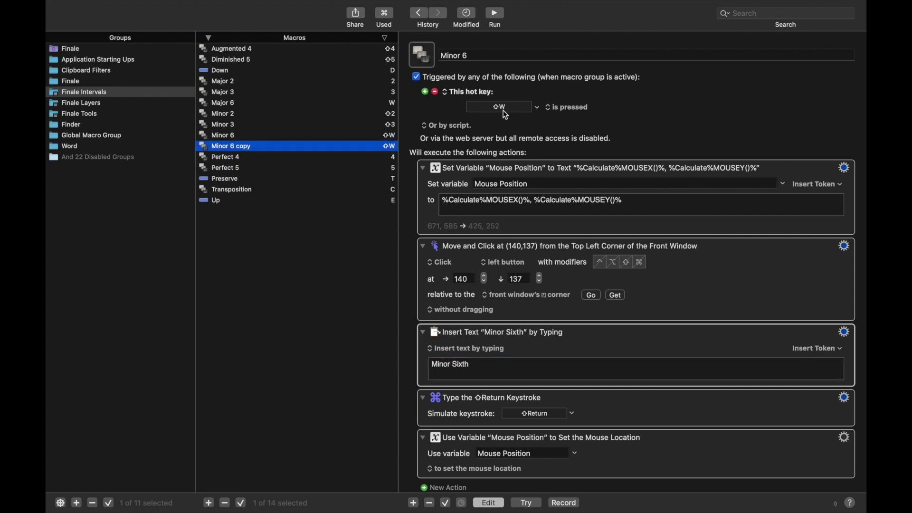
left_click(502, 106)
key("q")
left_click(499, 57)
key("super+a")
type("Ma")
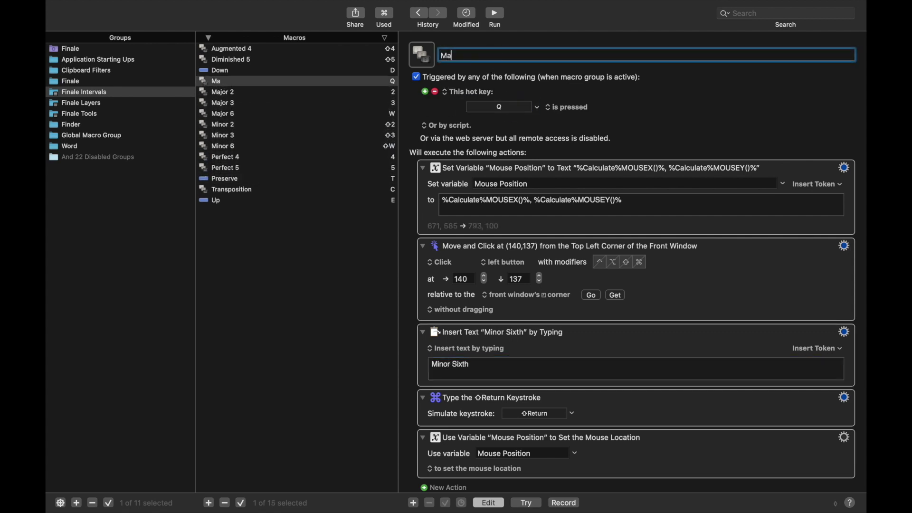
type("jor 7")
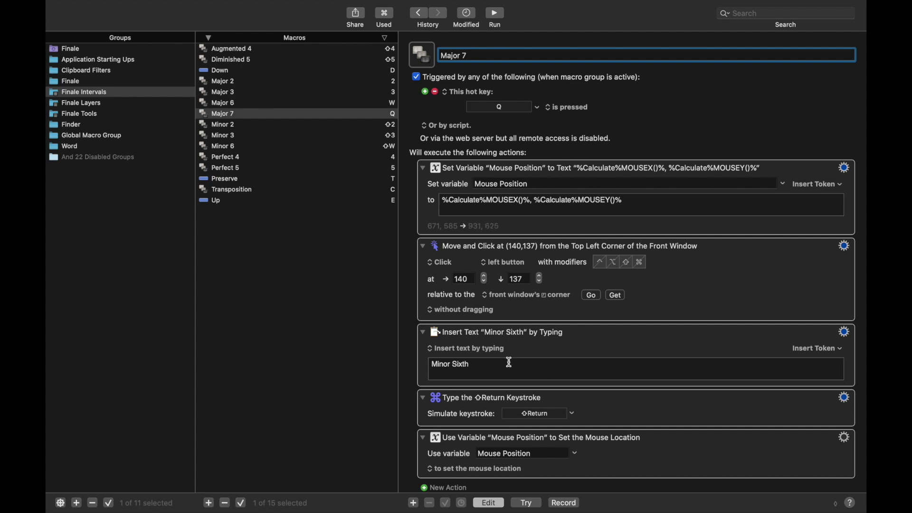
triple_click(511, 364)
type("Major ")
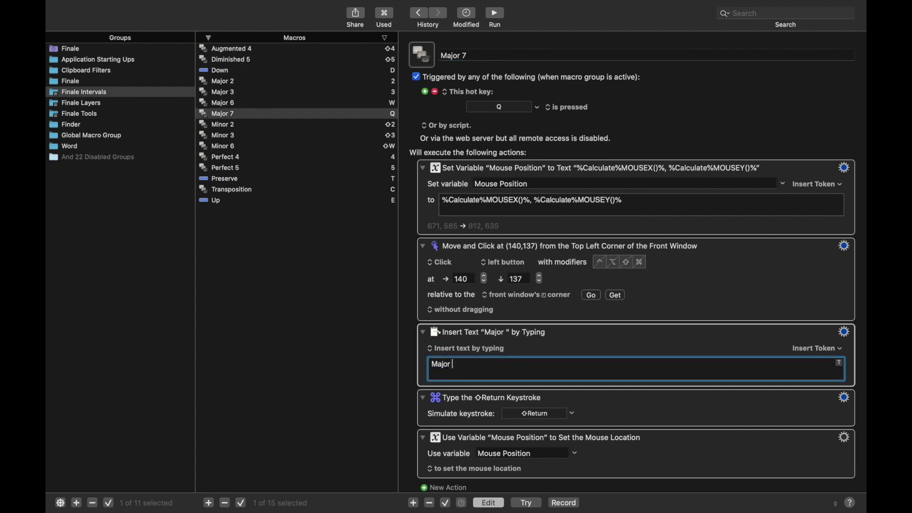
type("Seventh")
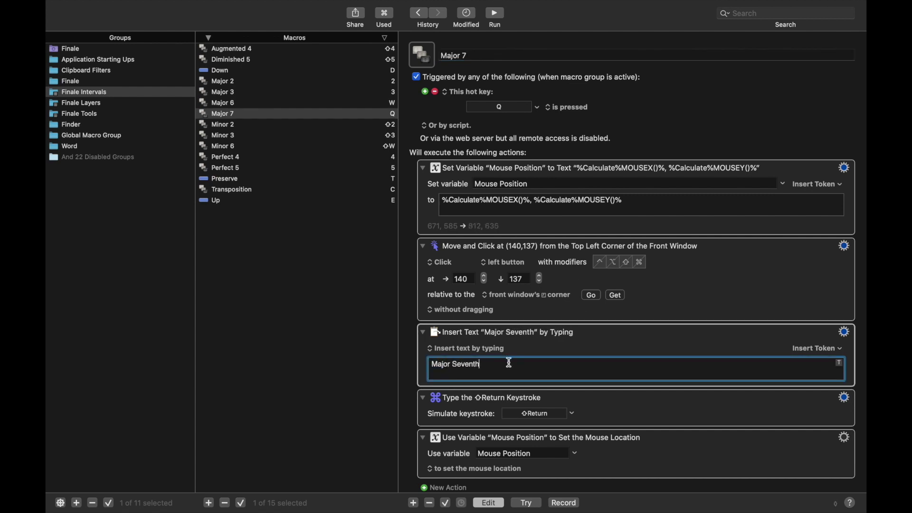
Duplicate Major 7 into a Minor 7 macro with hot key ⇧Q.
left_click(254, 115)
key("super+d")
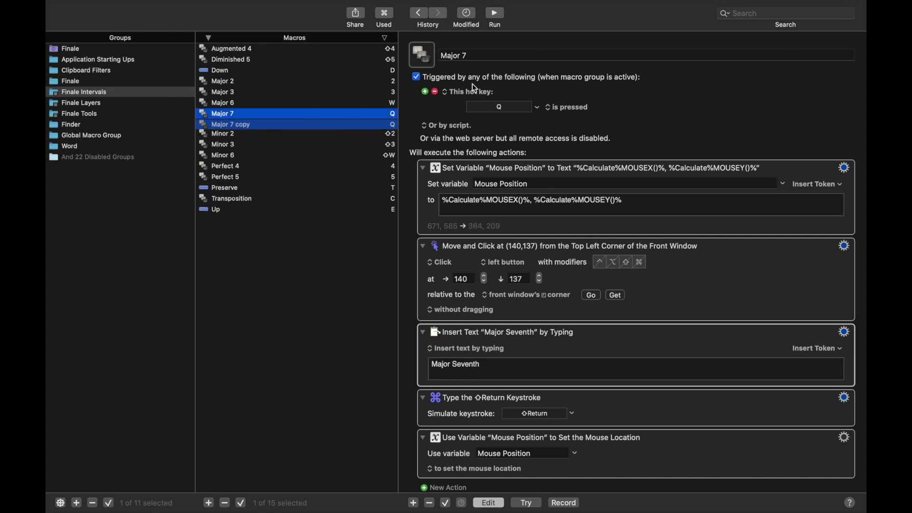
type("Minor 7")
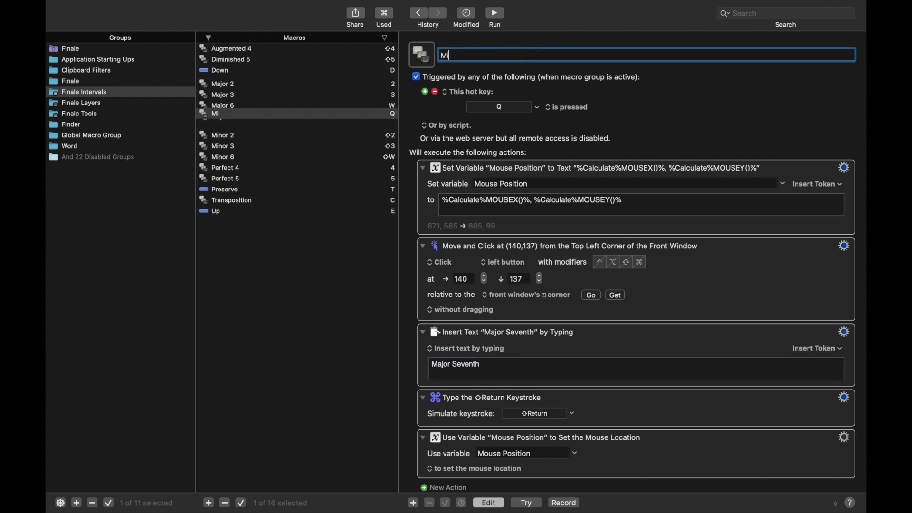
left_click(503, 108)
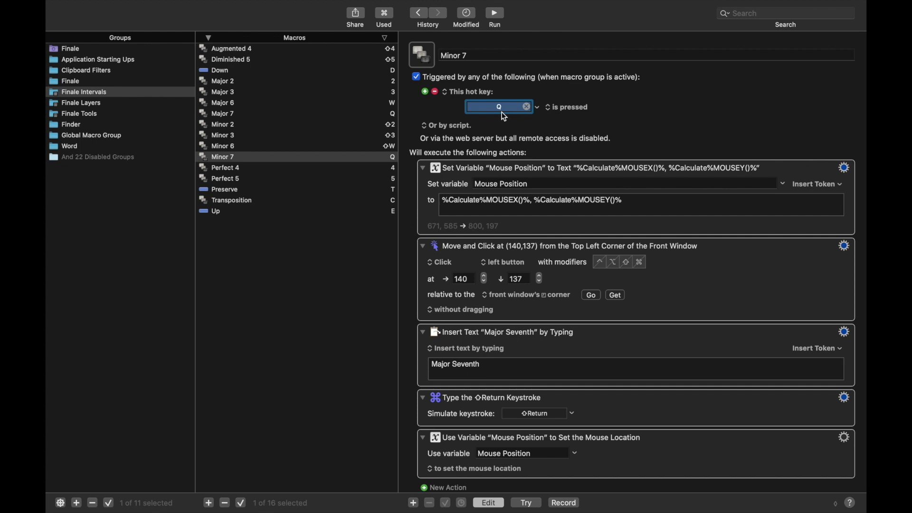
key("shift+q")
Make Minor 7 type 'Minor Seventh', then test hot keys 4, 5, W and T in Finale.
double_click(449, 366)
type("Minor Second")
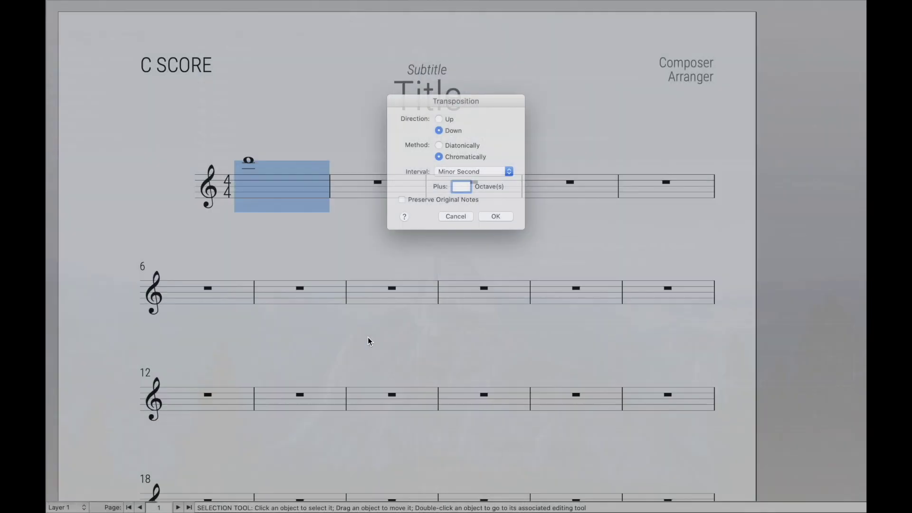
key("4")
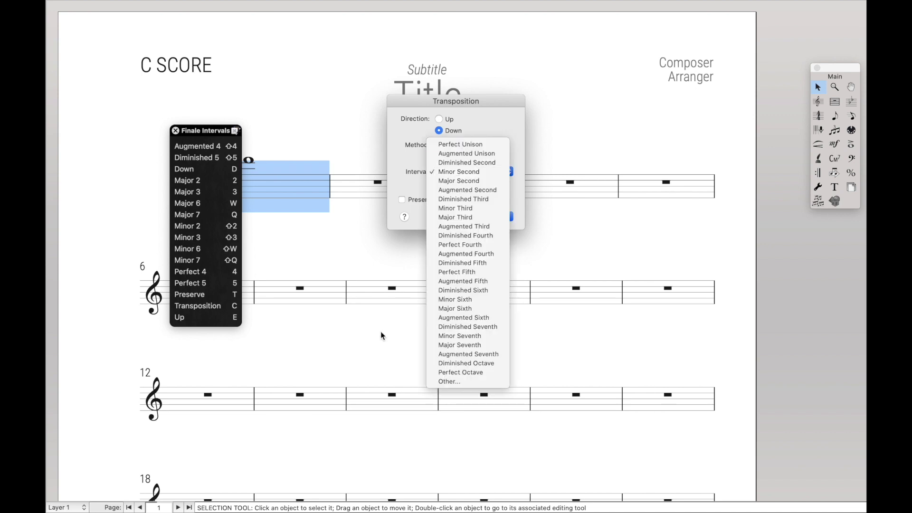
key("5")
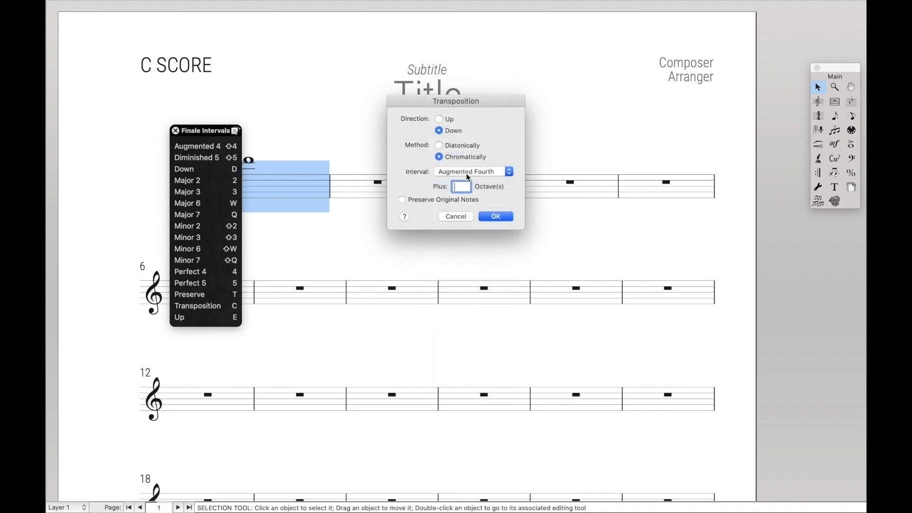
key("w")
key("t")
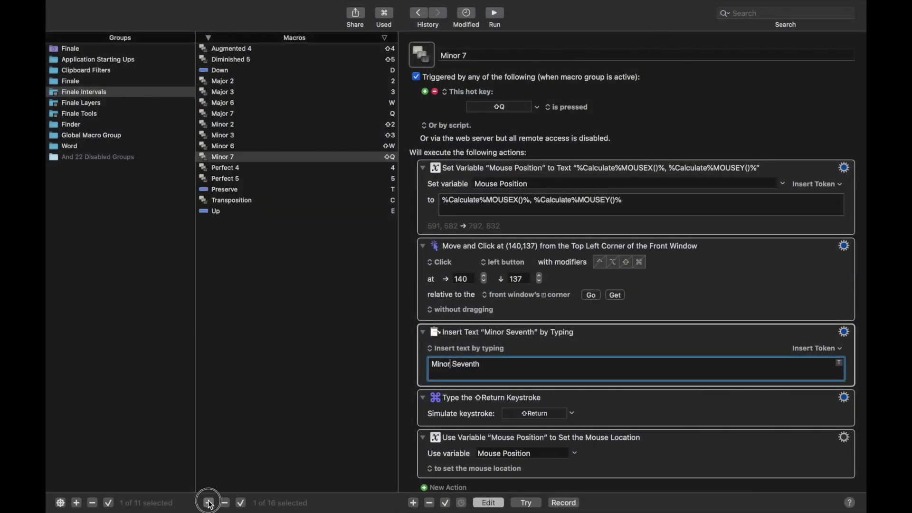
Add a new macro named Enter to the group, triggered by the Return hot key.
left_click(209, 503)
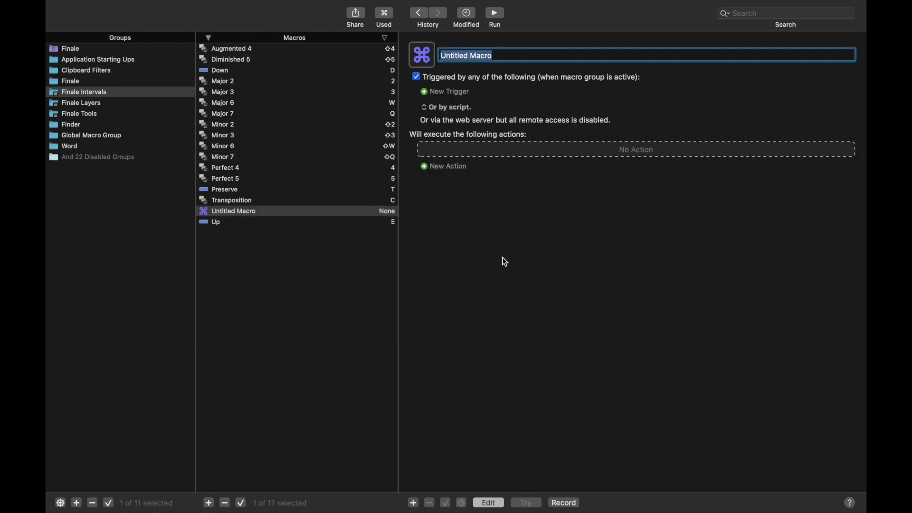
type("Enter")
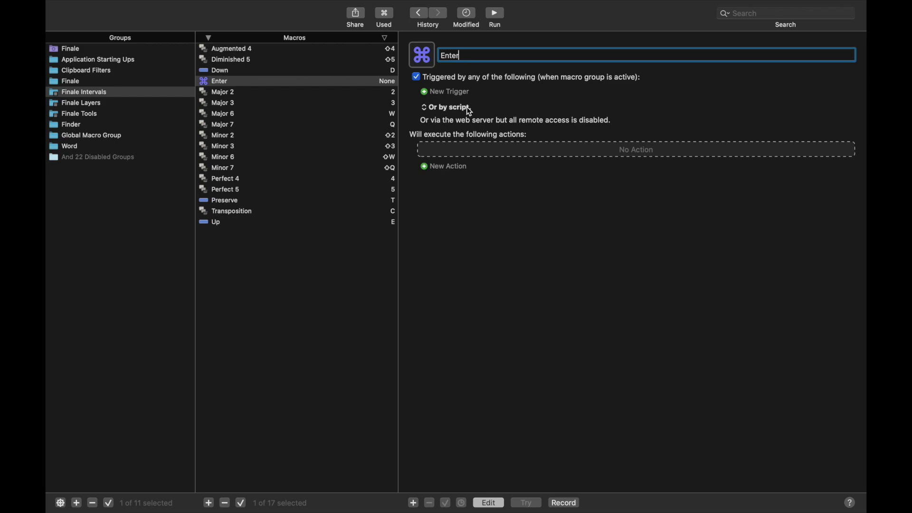
left_click(452, 91)
left_click(453, 89)
key("Return")
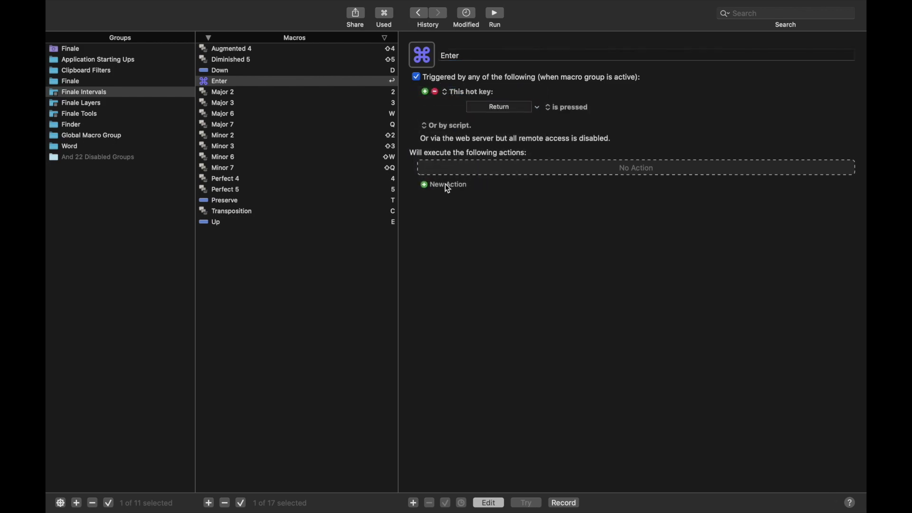
Add a Press a Button action to Enter and test it in Finale.
left_click(445, 184)
left_click(348, 41)
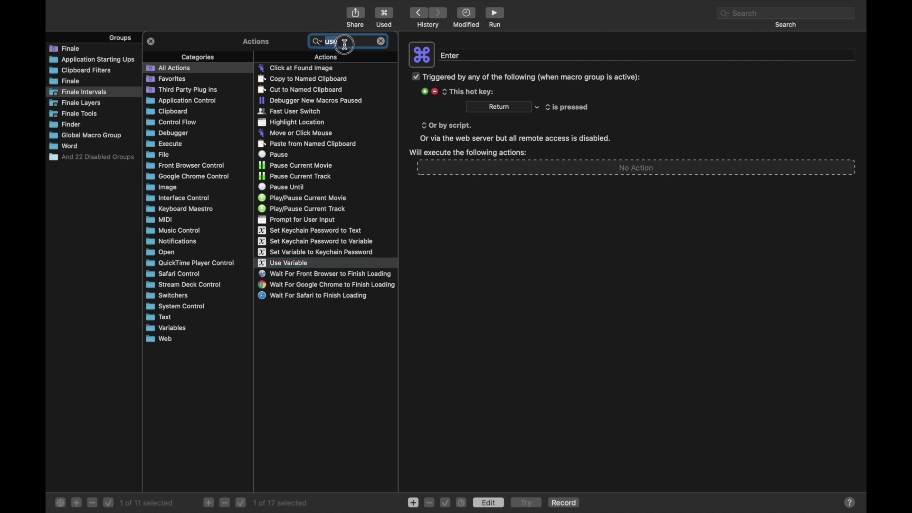
type("button")
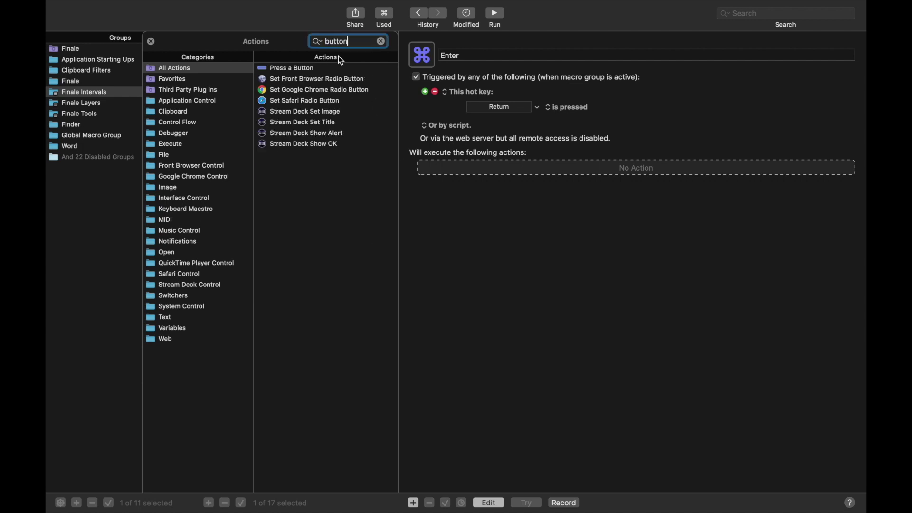
left_click_drag(290, 68, 533, 230)
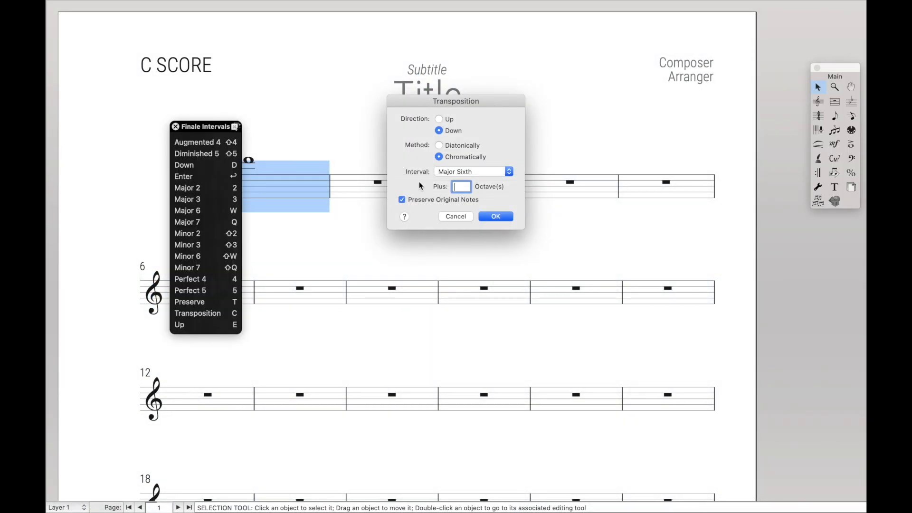
left_click_drag(224, 129, 190, 129)
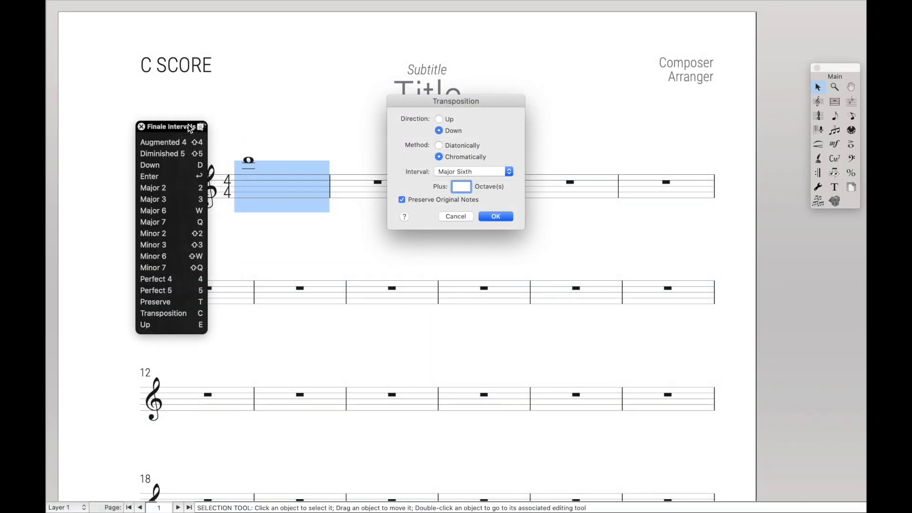
key("Return")
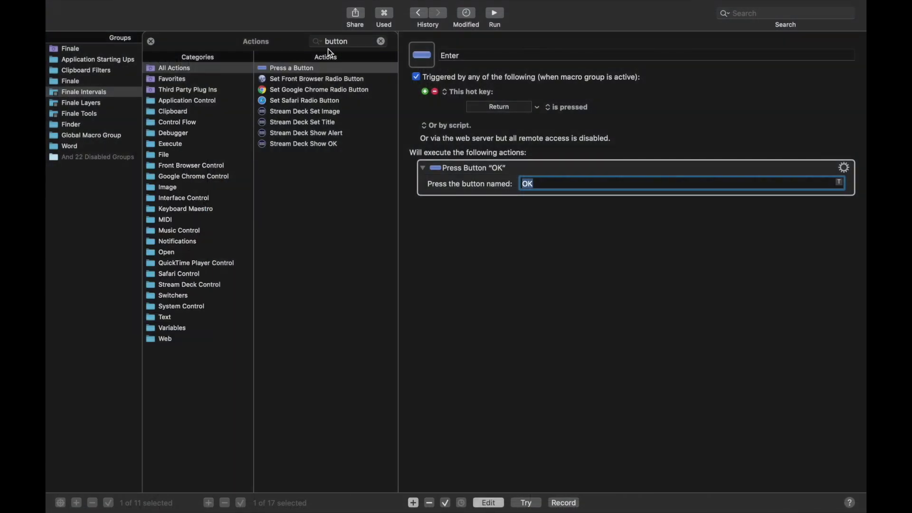
Add a Hide Macro Group action set to hide the Finale Intervals group.
left_click(333, 38)
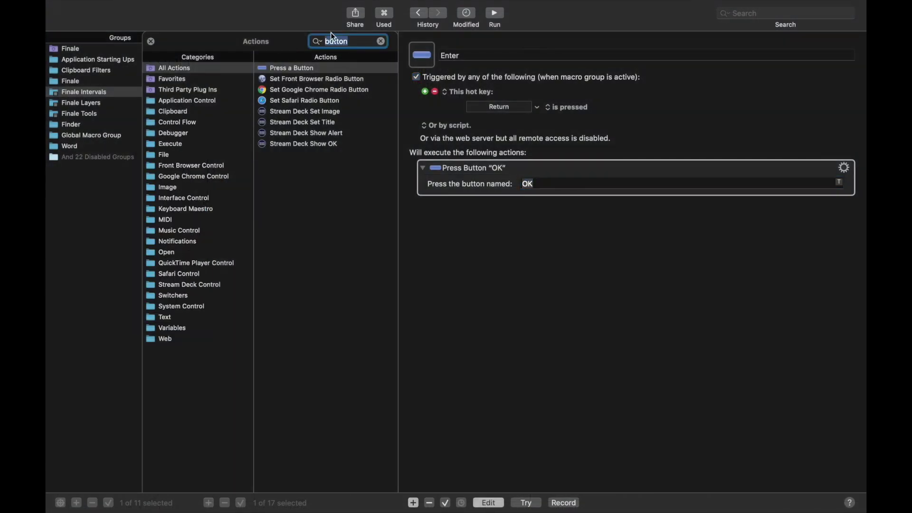
type("hide macro")
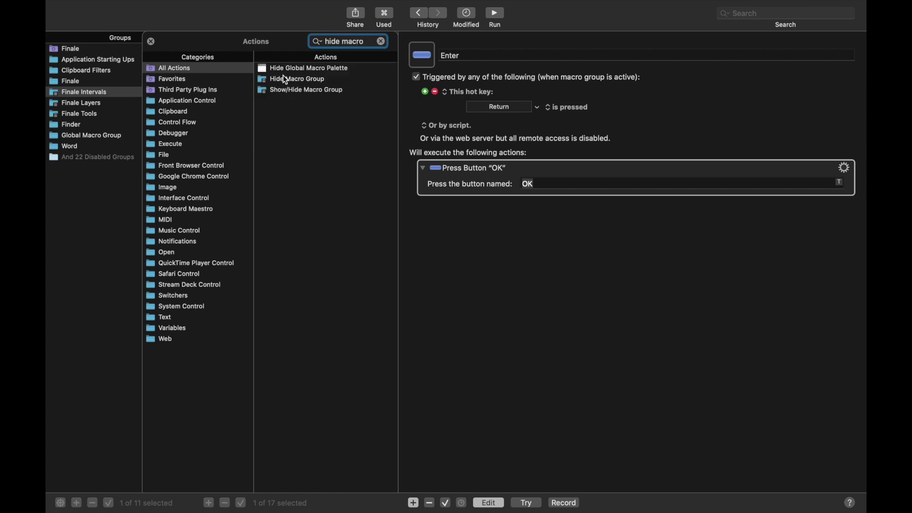
left_click_drag(283, 75, 477, 247)
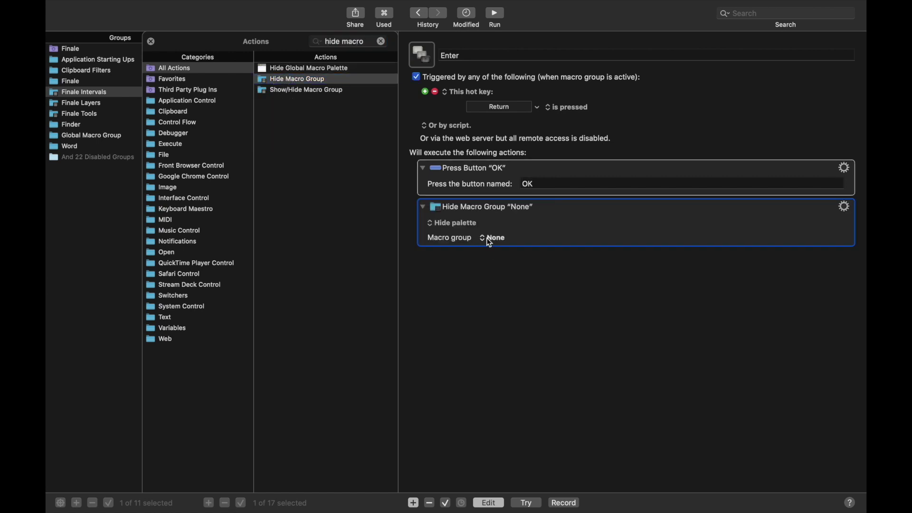
left_click(493, 240)
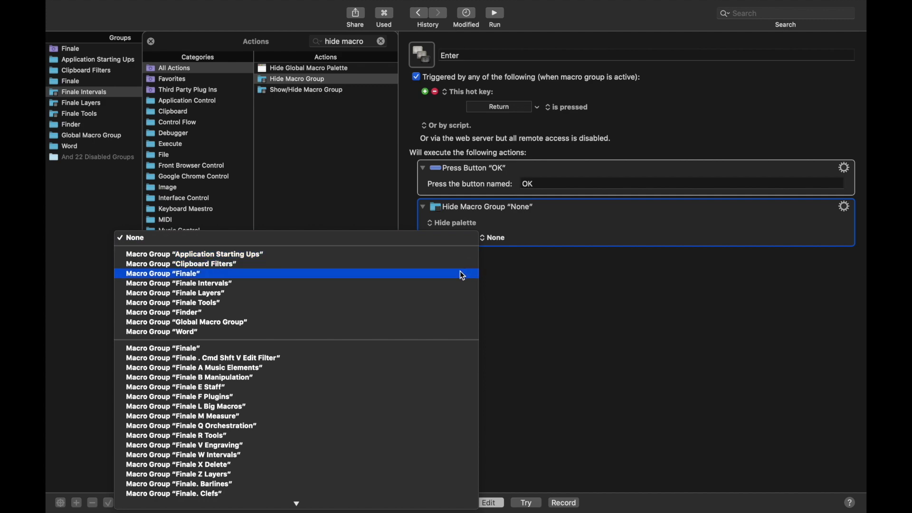
left_click(456, 284)
key("super+Tab")
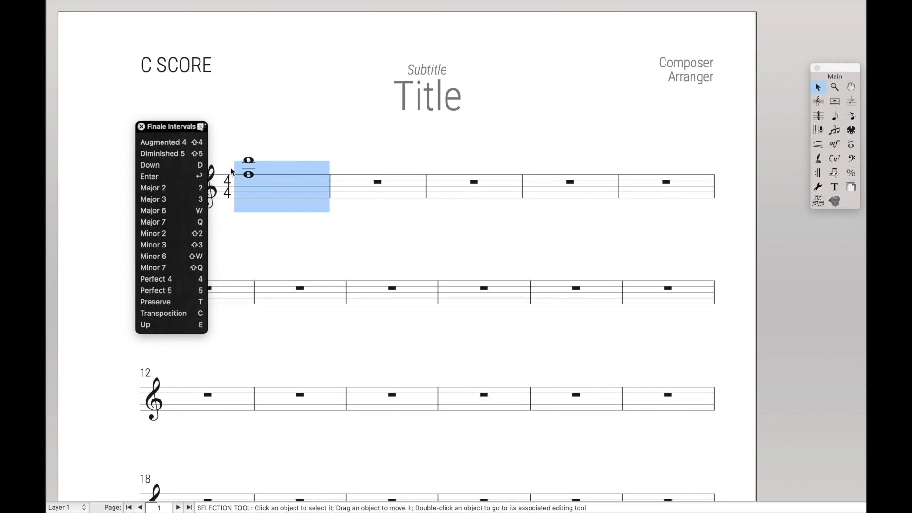
In Finale, turn off Preserve Original Notes and confirm the transposition.
key("c")
left_click(426, 203)
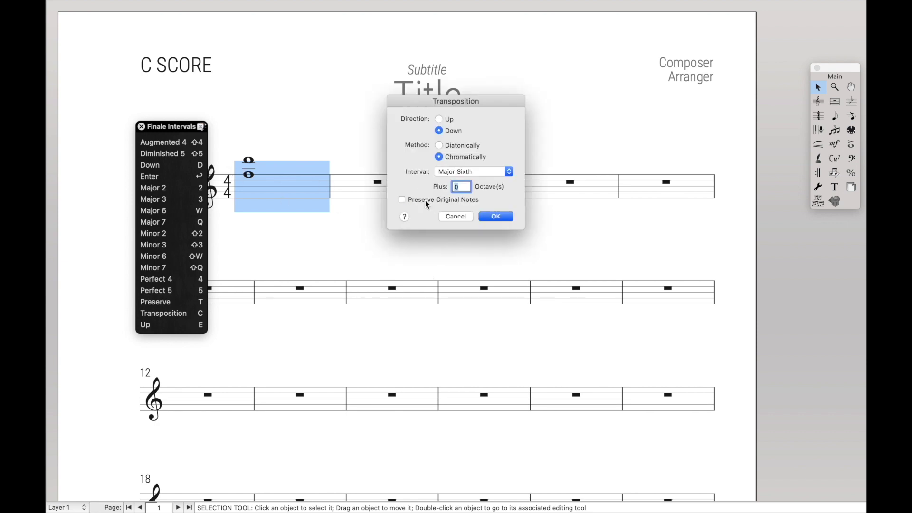
key("Return")
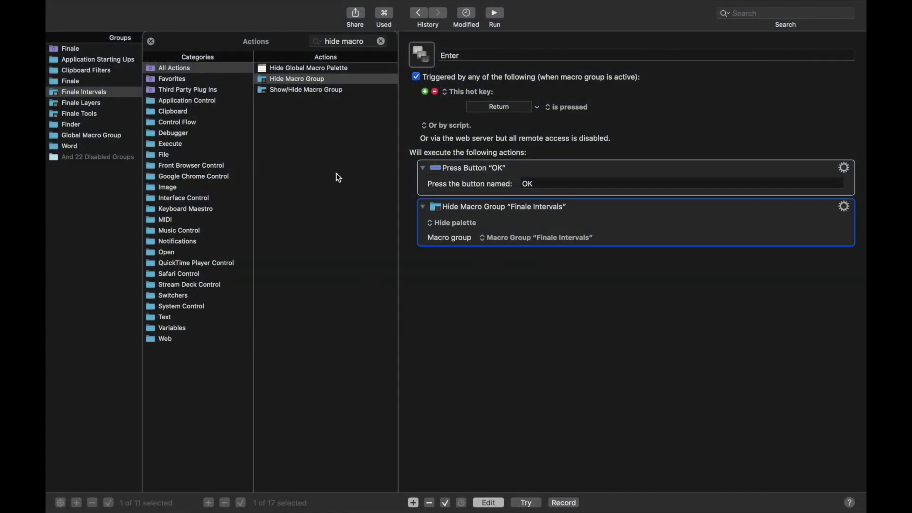
Add a Type a Keystroke action to Enter that types ⌘U.
left_click(347, 43)
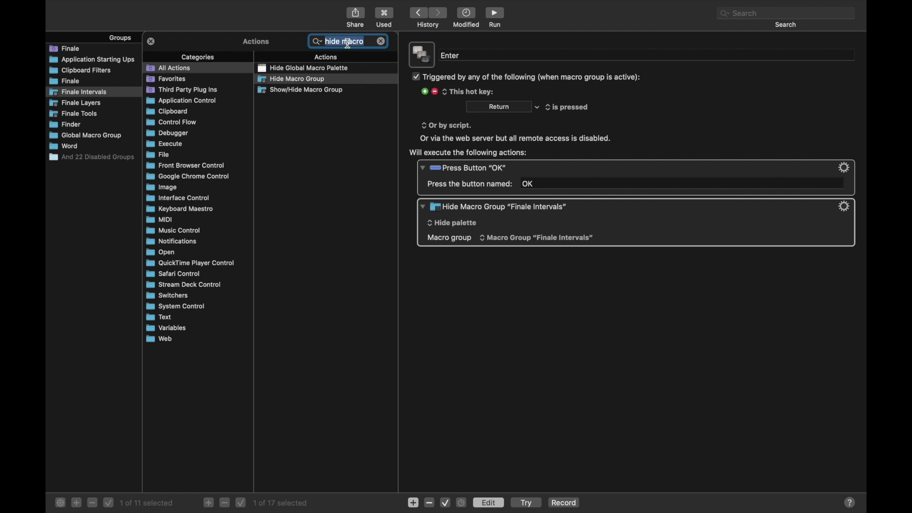
type("key")
left_click_drag(294, 247, 457, 239)
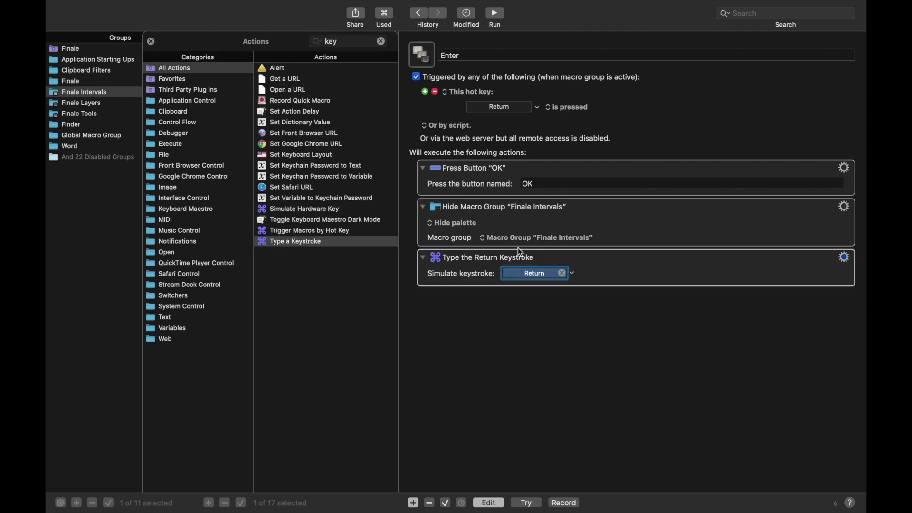
key("super+u")
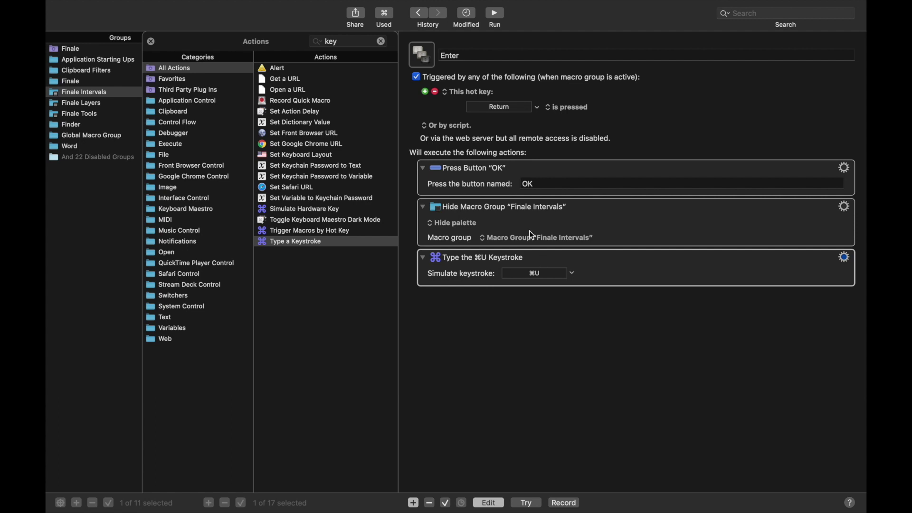
Give Enter a second hot key trigger, F, and test F and W in Finale.
left_click(445, 93)
left_click(459, 102)
key("f")
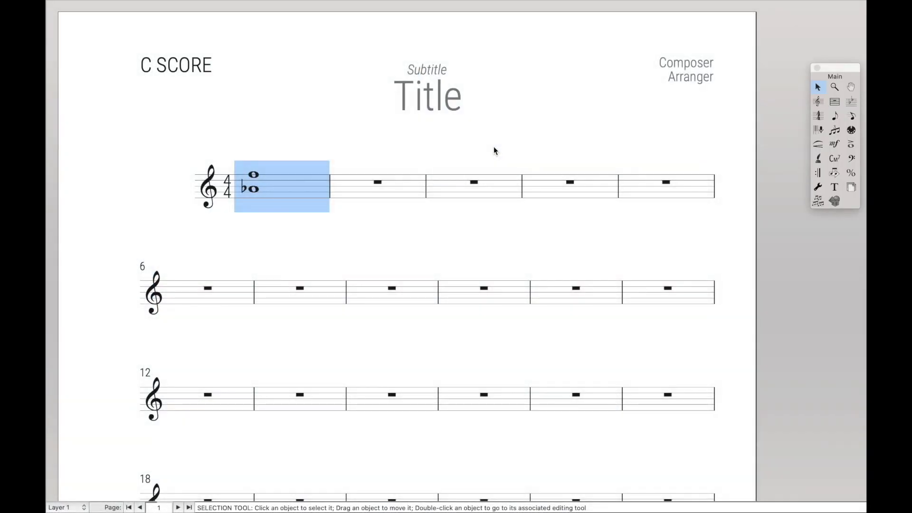
key("f")
key("w")
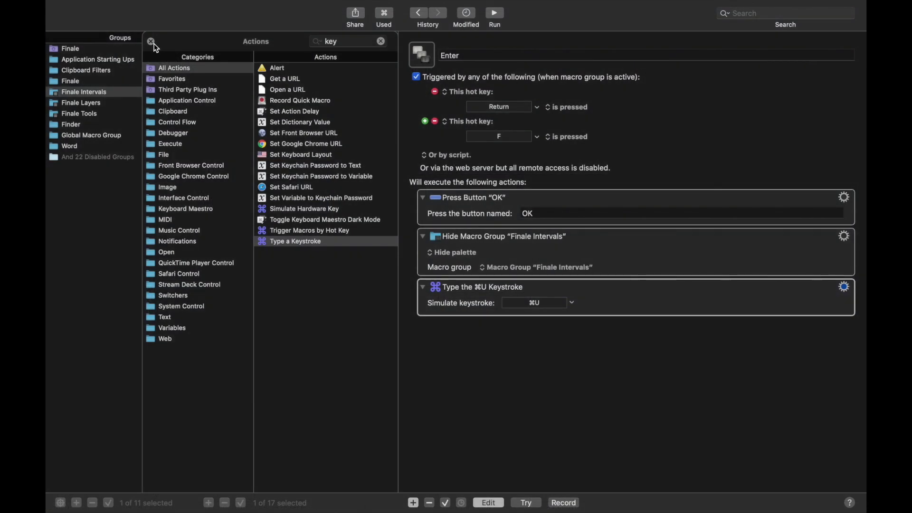
left_click(151, 42)
Duplicate the Enter macro and rename the copy Close.
left_click(242, 82)
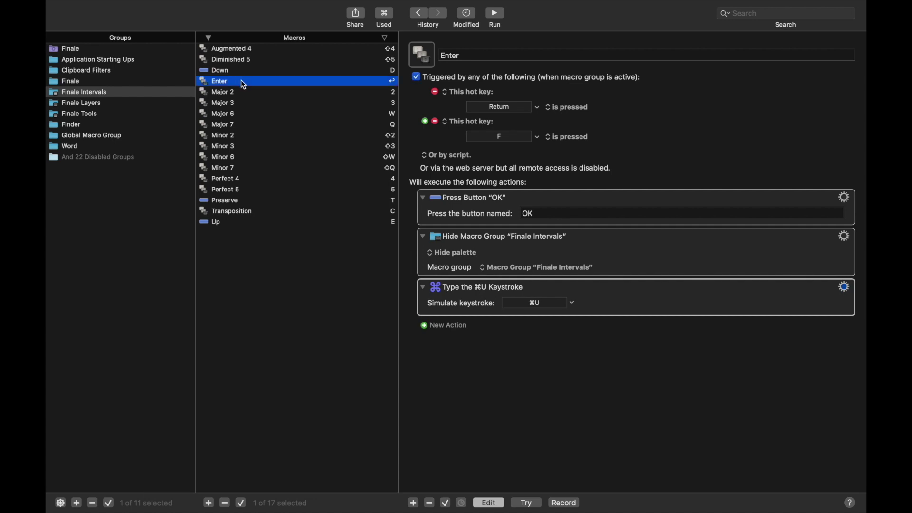
key("super+d")
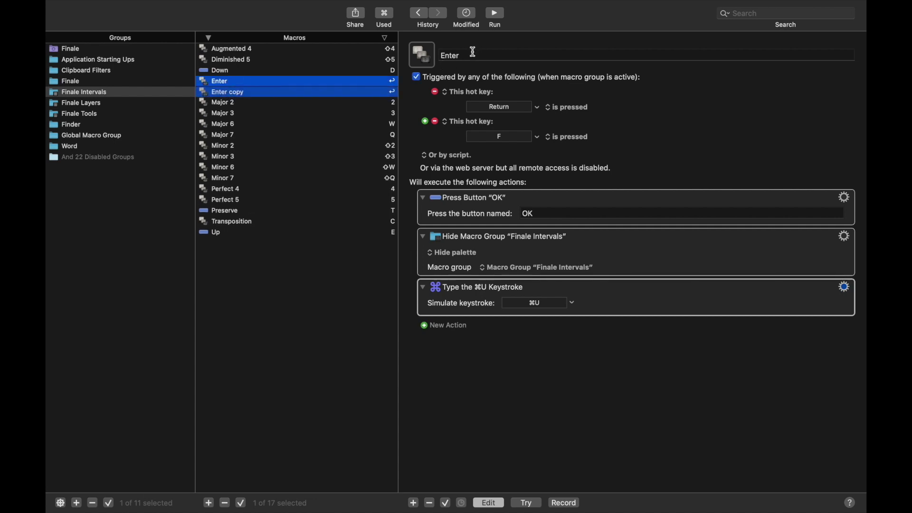
left_click(474, 54)
left_click(474, 55)
key("super+a")
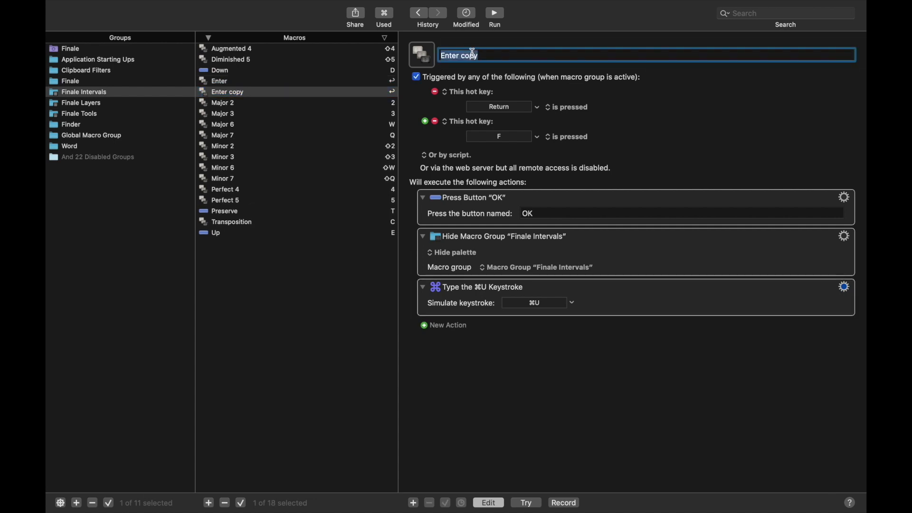
type("Close")
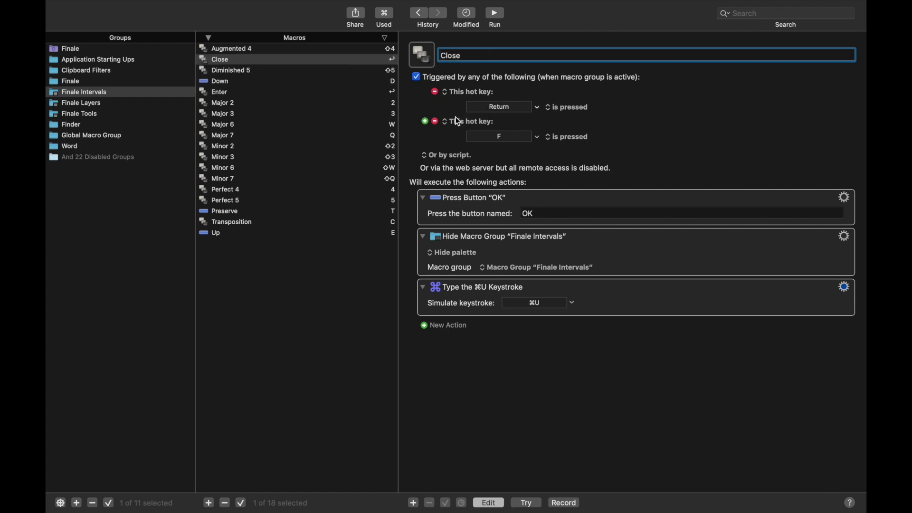
Make Escape Close's only trigger, press Cancel instead of OK, and drop the ⌘U action.
left_click(437, 123)
left_click(501, 109)
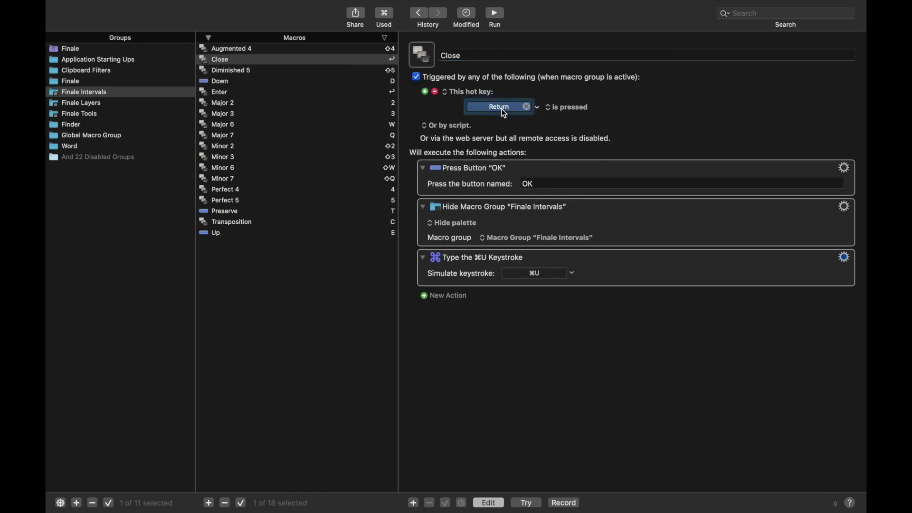
key("Escape")
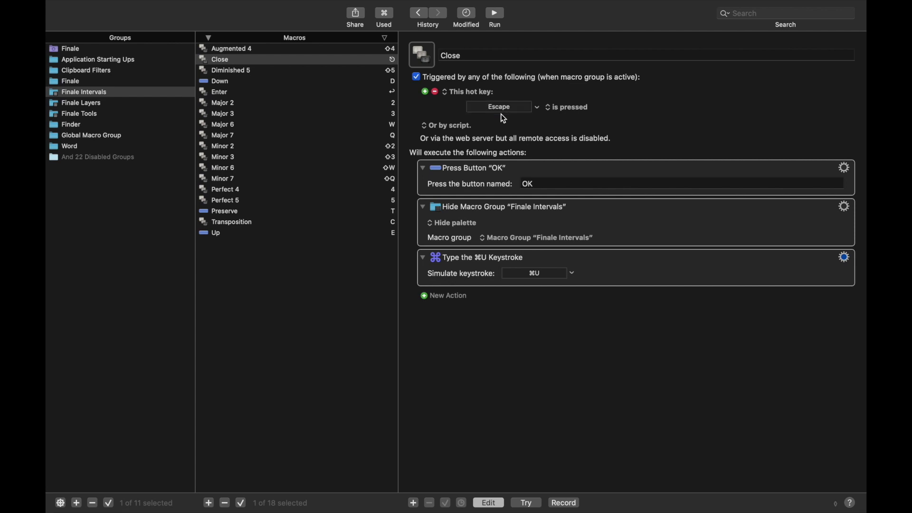
left_click(530, 184)
type("Cancel")
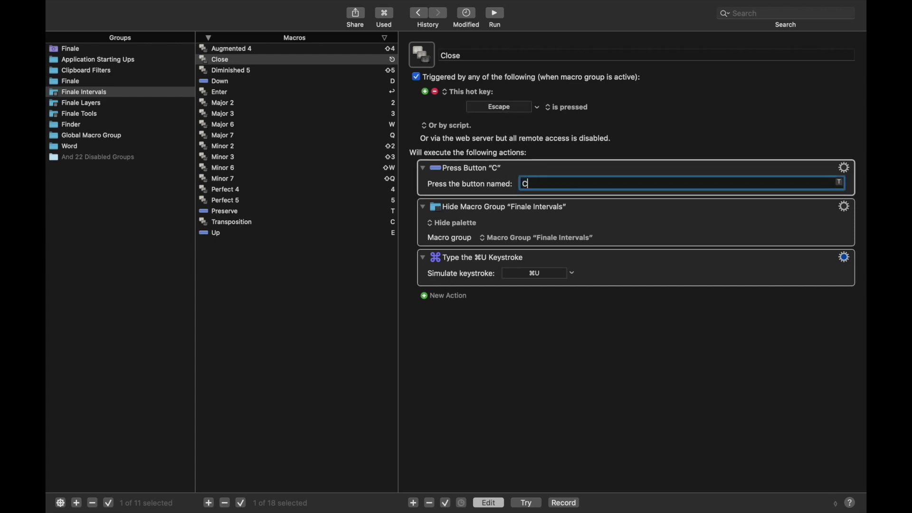
left_click(648, 258)
key("Delete")
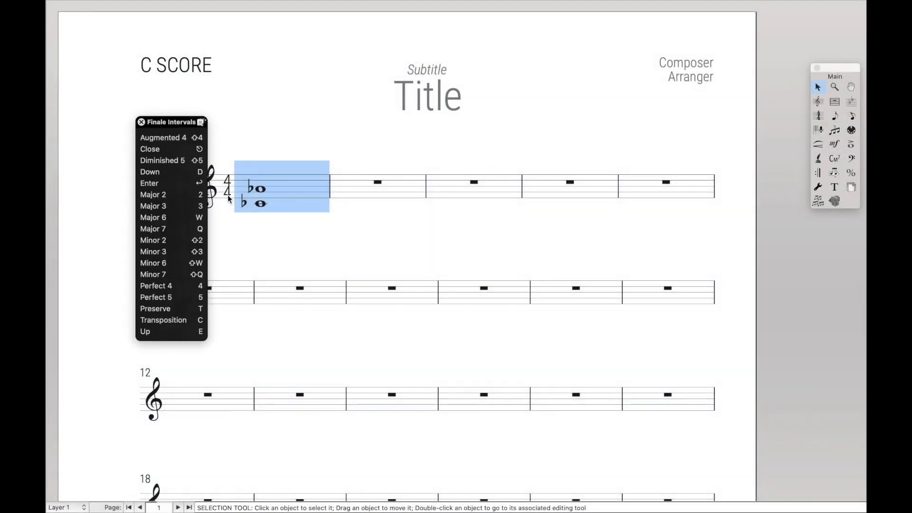
Test the palette keys for direction, Perfect Fourth and Preserve Original Notes, then cancel.
key("d")
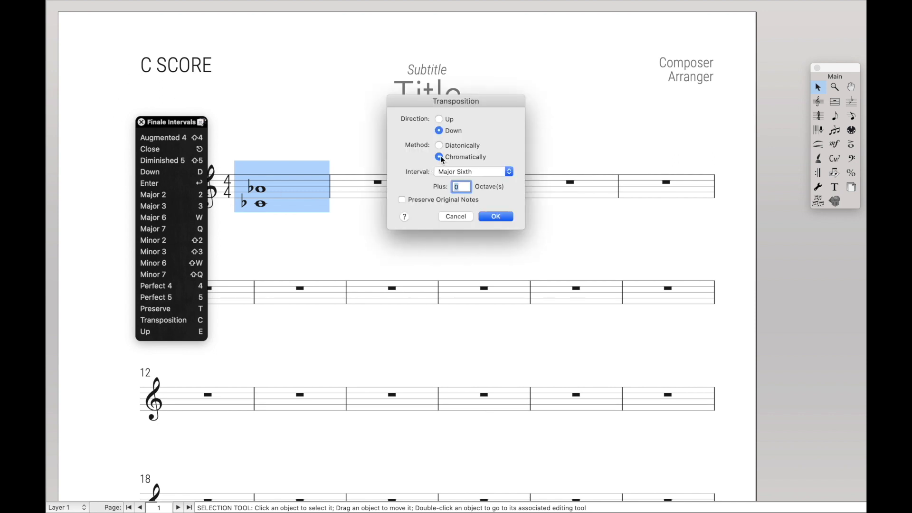
key("e")
left_click(442, 131)
key("4")
key("t")
key("t")
key("t")
key("t")
key("Return")
Transpose measure 1 up diatonically a third, preserving the original notes.
right_click(292, 192)
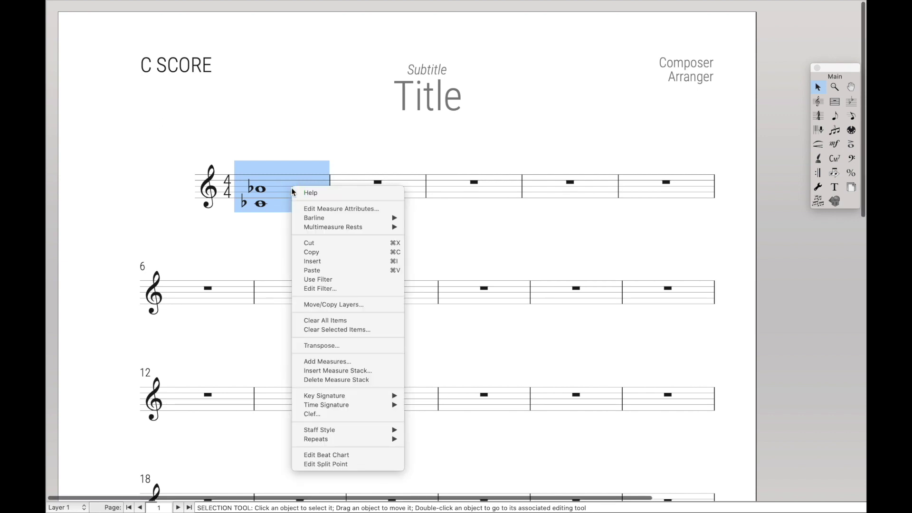
left_click(311, 346)
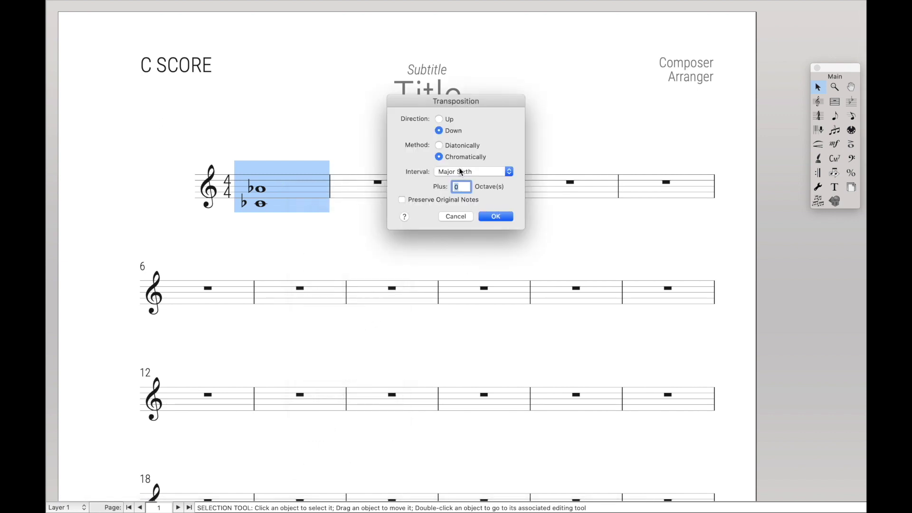
left_click(461, 172)
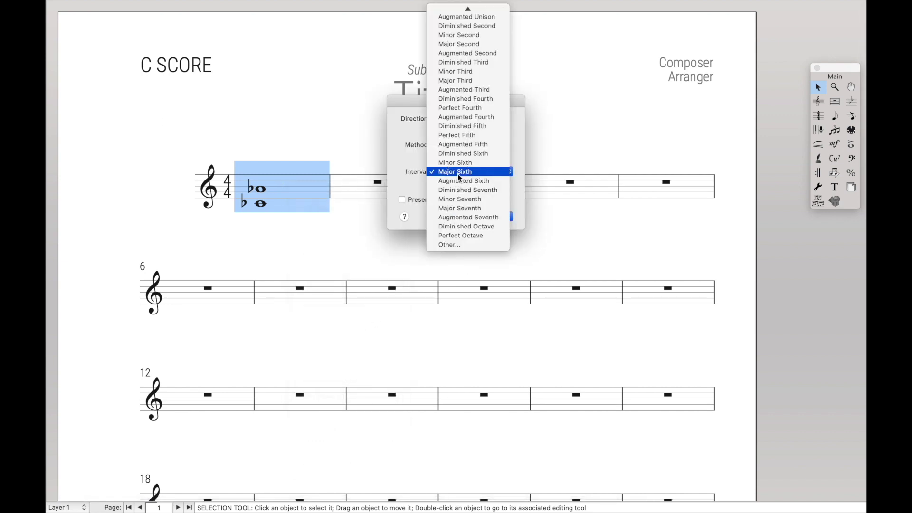
left_click(472, 62)
left_click(460, 145)
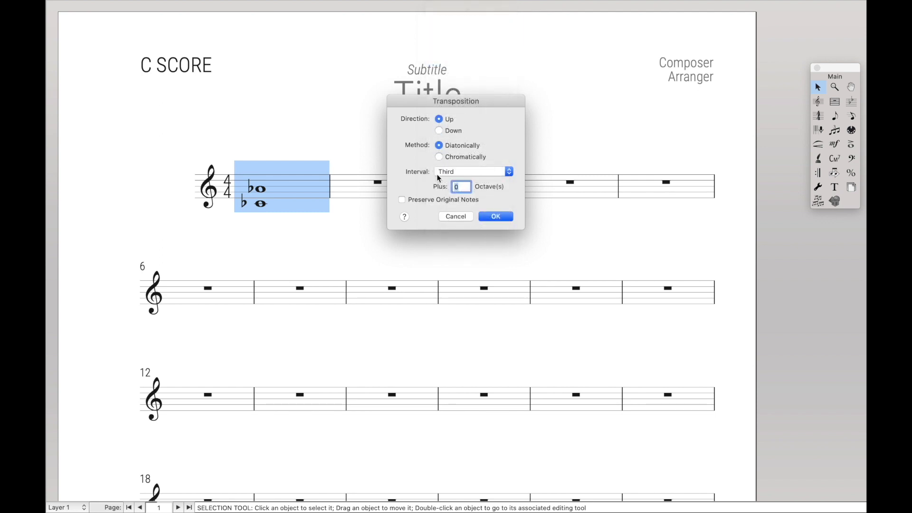
left_click(408, 199)
left_click(494, 216)
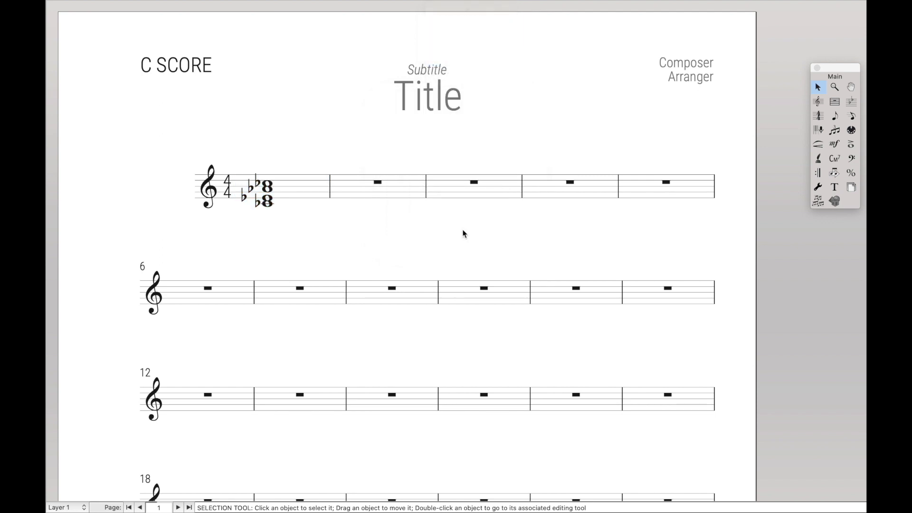
Transpose the chord down a Perfect Fourth via the palette, without preserving originals.
left_click(294, 190)
key("ctrl+alt+i")
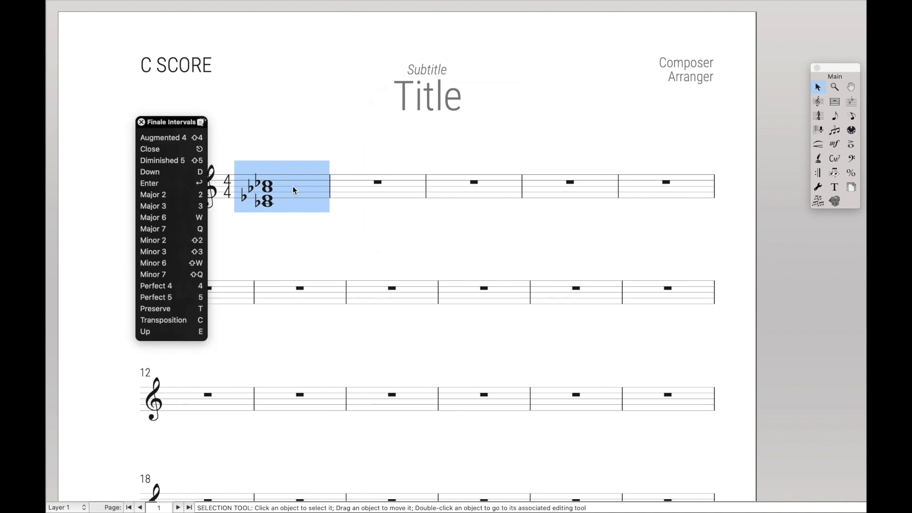
key("c")
key("4")
key("t")
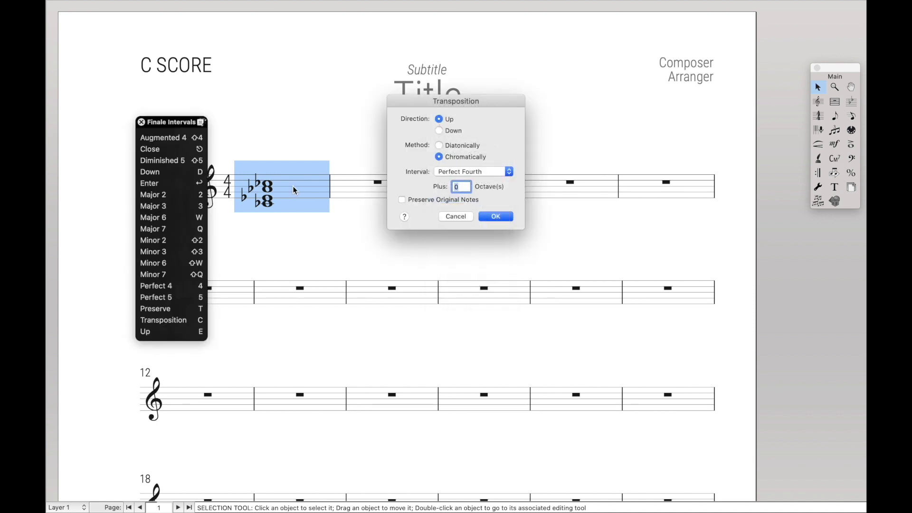
key("d")
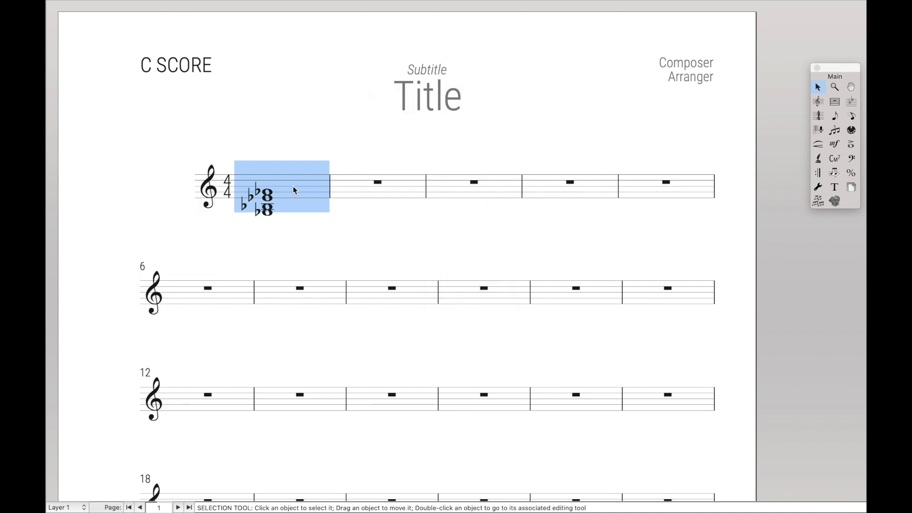